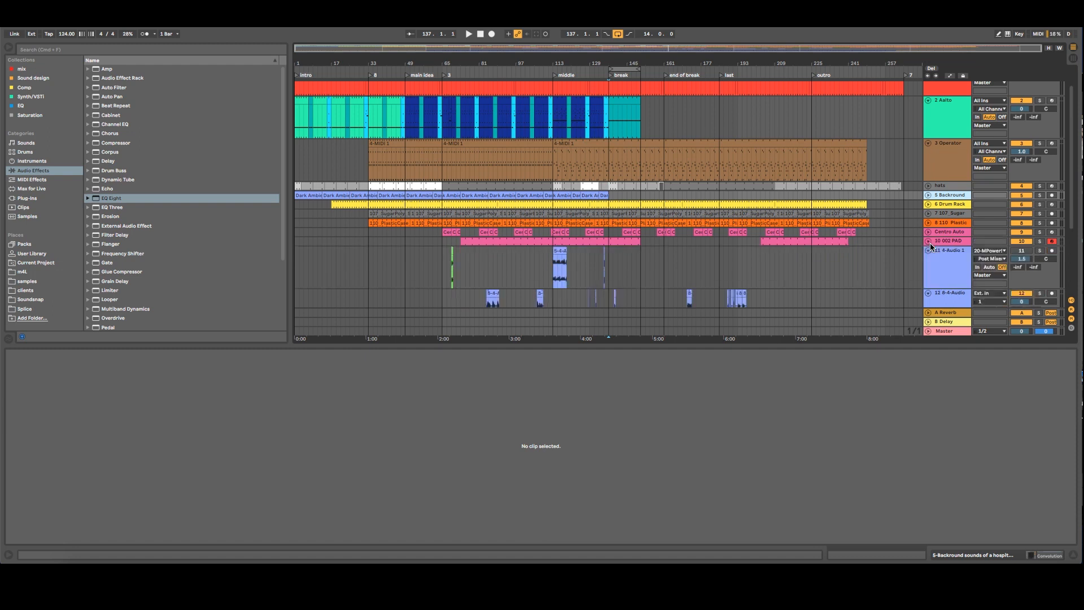
# Play the clip on audio track 11 starting from the middle locator at bar 113
pyautogui.click(938, 242)
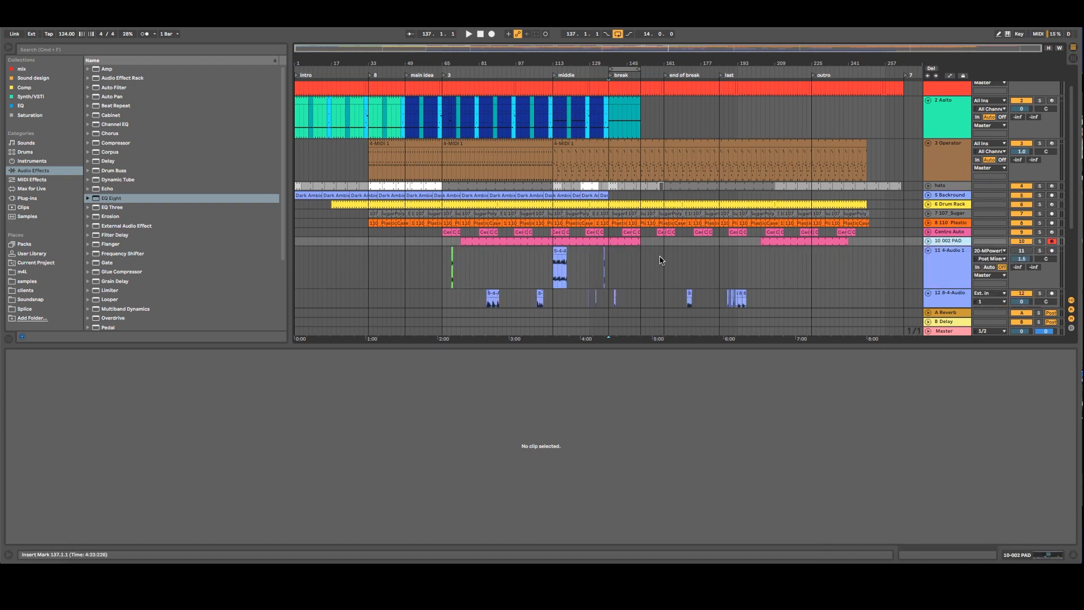
pyautogui.scroll(-3, 702, 247)
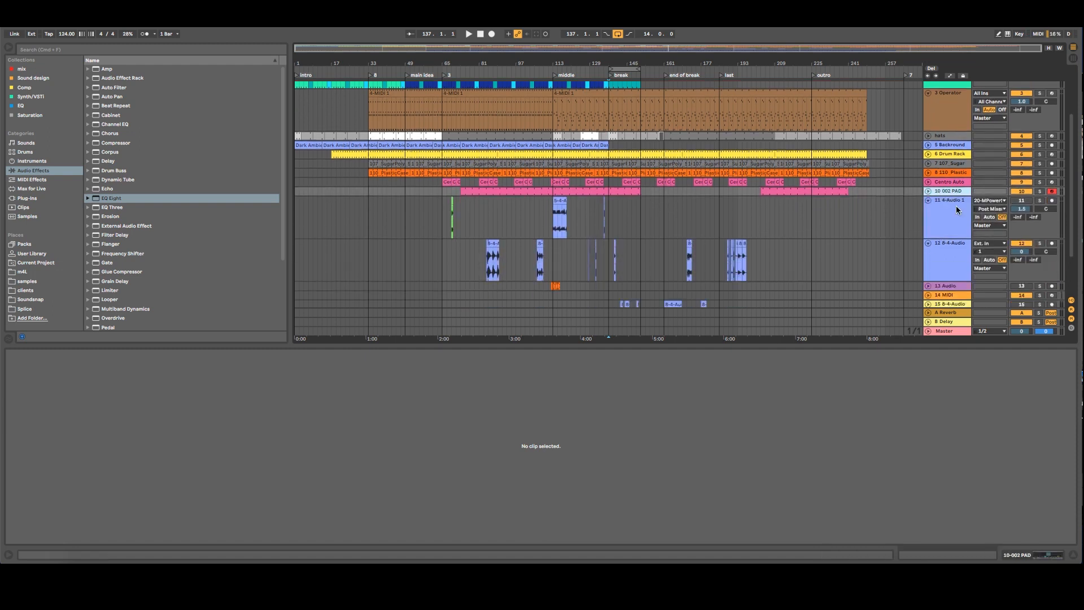
pyautogui.click(957, 207)
pyautogui.scroll(-2, 955, 209)
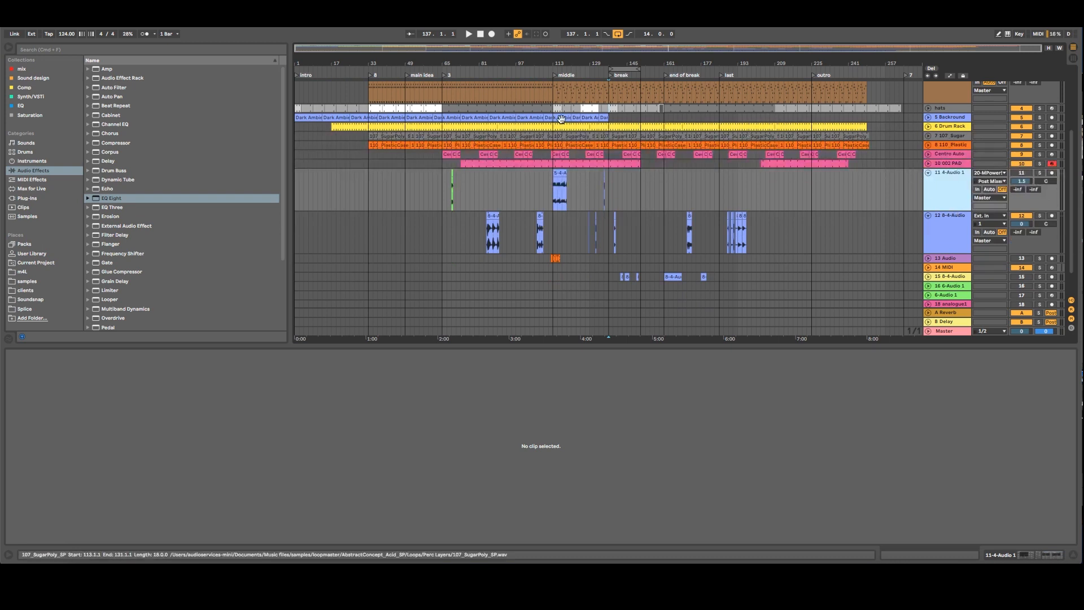
pyautogui.moveTo(551, 61); pyautogui.dragTo(552, 93)
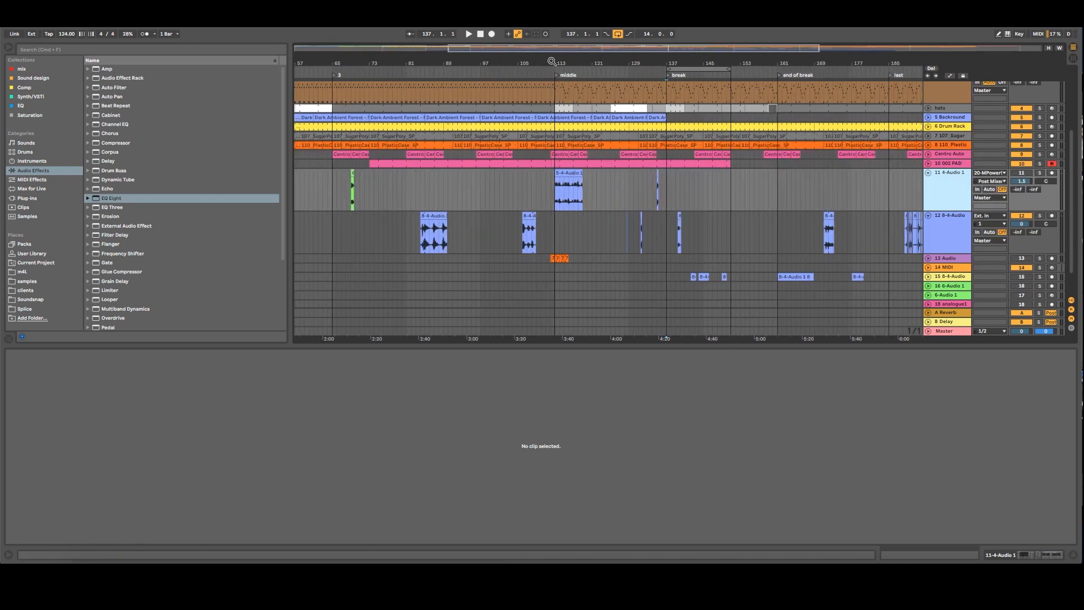
pyautogui.click(568, 185)
pyautogui.moveTo(555, 66)
pyautogui.mouseDown()
pyautogui.moveTo(556, 79)
pyautogui.moveTo(558, 63)
pyautogui.mouseUp()
pyautogui.press('space')
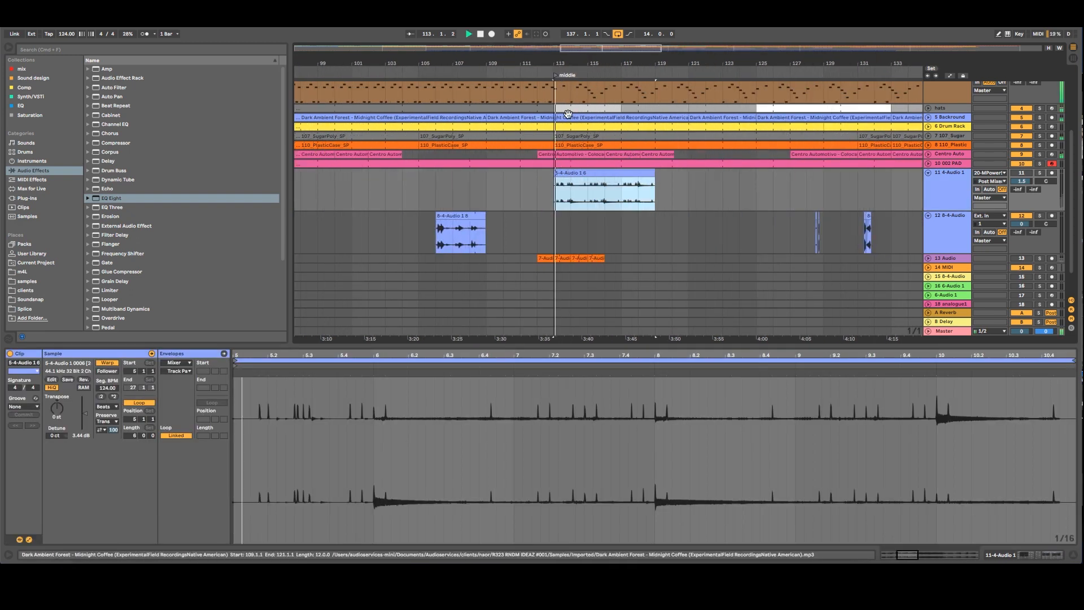
# Lower track 11's volume to -8.4 dB while replaying from the middle locator
pyautogui.moveTo(1021, 181); pyautogui.dragTo(1021, 198)
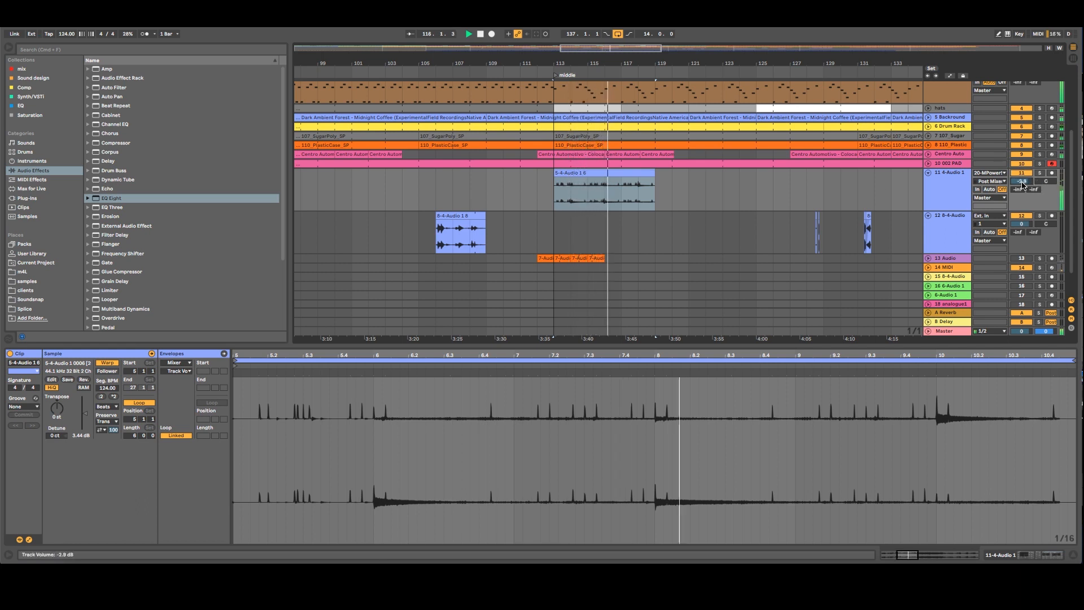
pyautogui.click(649, 173)
pyautogui.moveTo(1022, 182); pyautogui.dragTo(1022, 204)
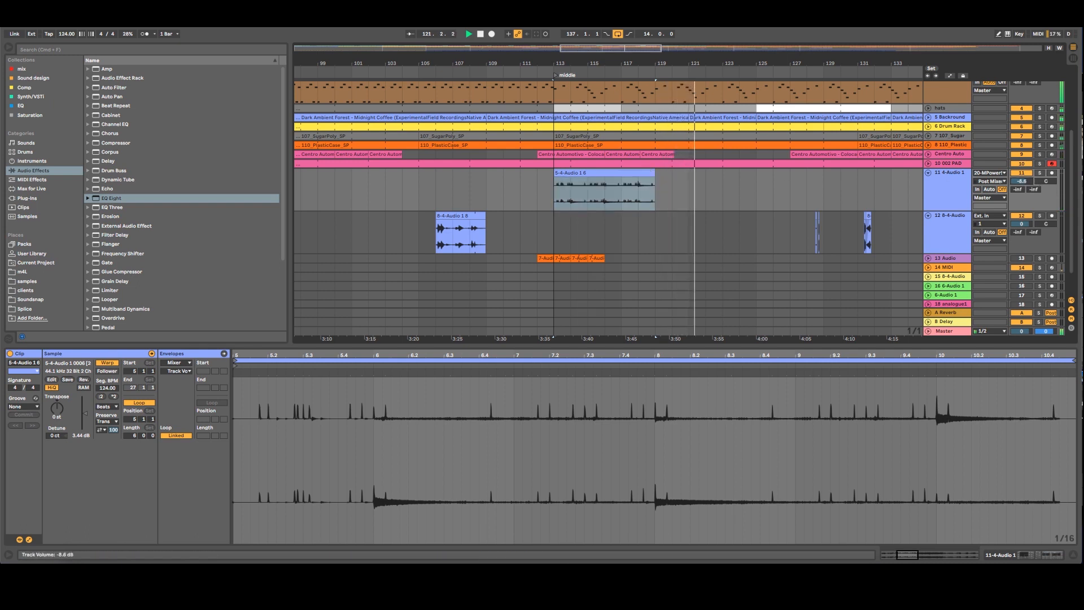
pyautogui.click(558, 77)
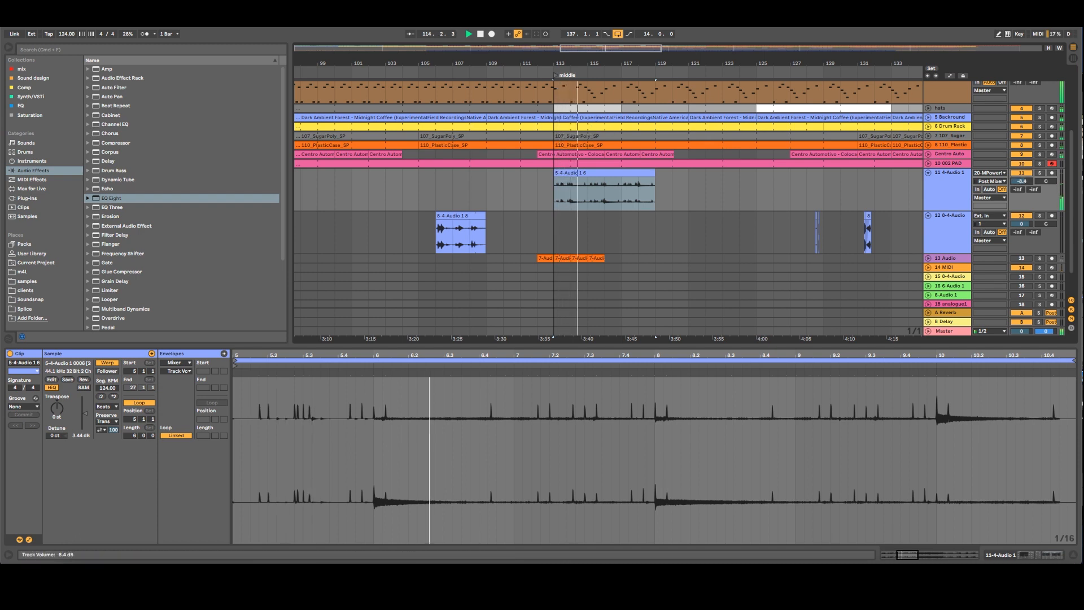
pyautogui.click(935, 180)
pyautogui.click(929, 174)
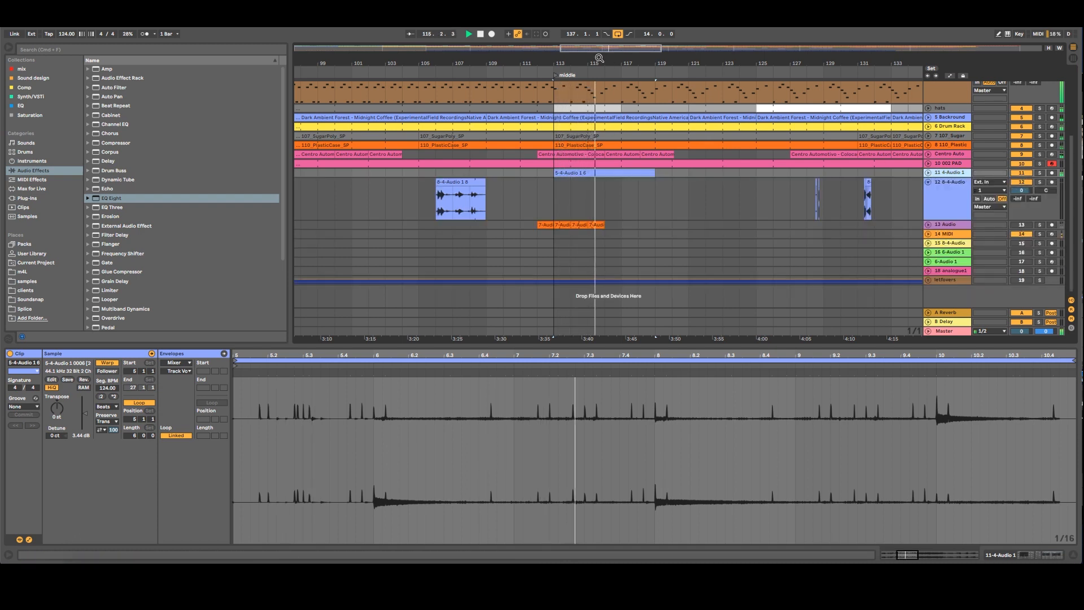
pyautogui.click(928, 173)
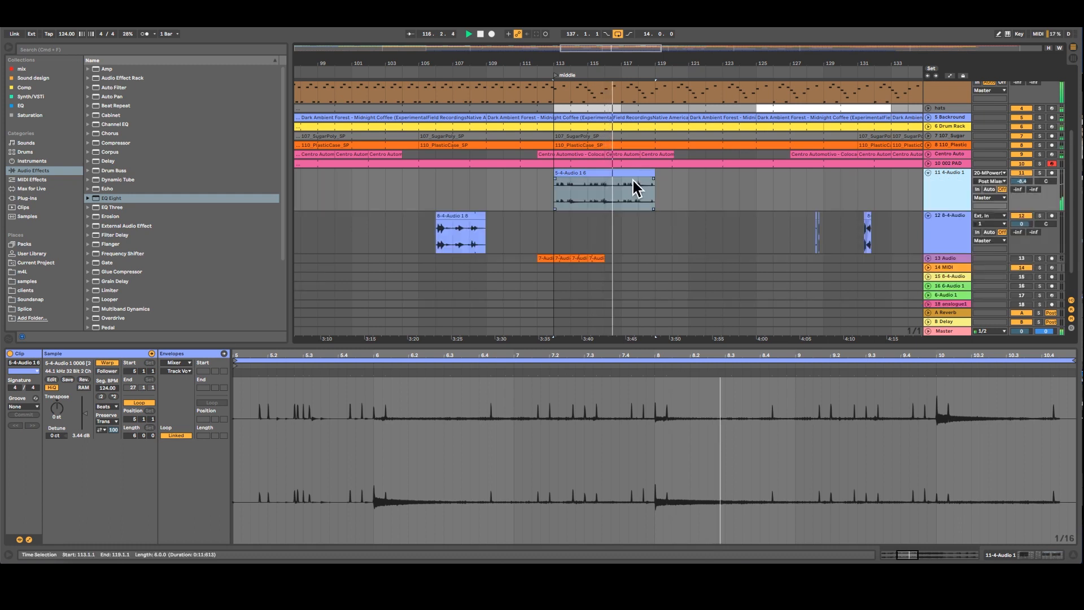
# Shorten the track 11 clip at the middle locator to end at bar 118 and place a copy at bar 123
pyautogui.moveTo(656, 175); pyautogui.dragTo(626, 179)
pyautogui.moveTo(622, 64); pyautogui.dragTo(550, 37)
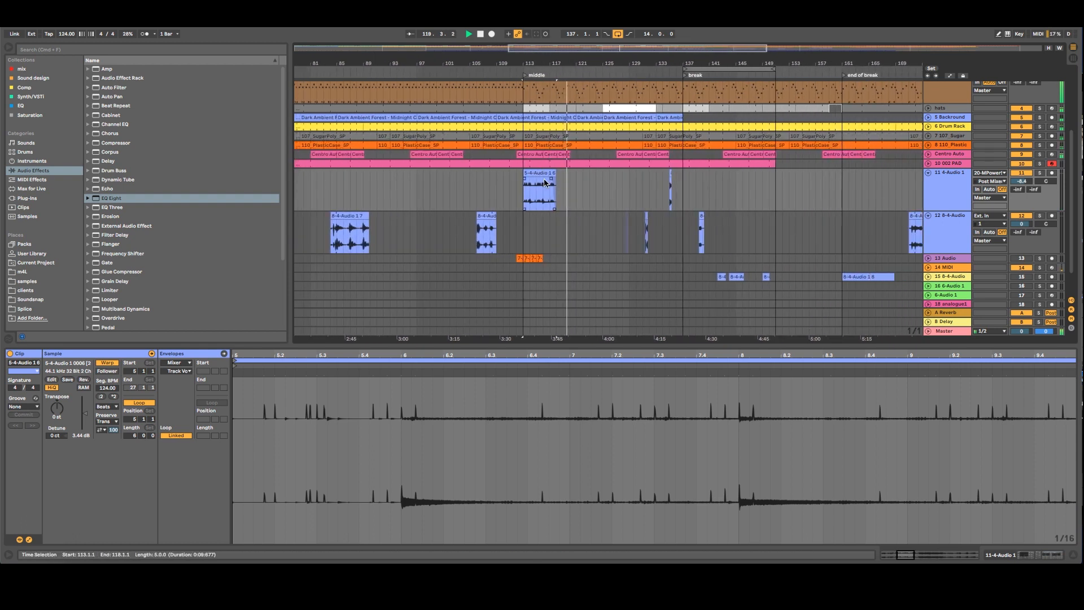
pyautogui.scroll(5, 544, 187)
pyautogui.scroll(-3, 541, 202)
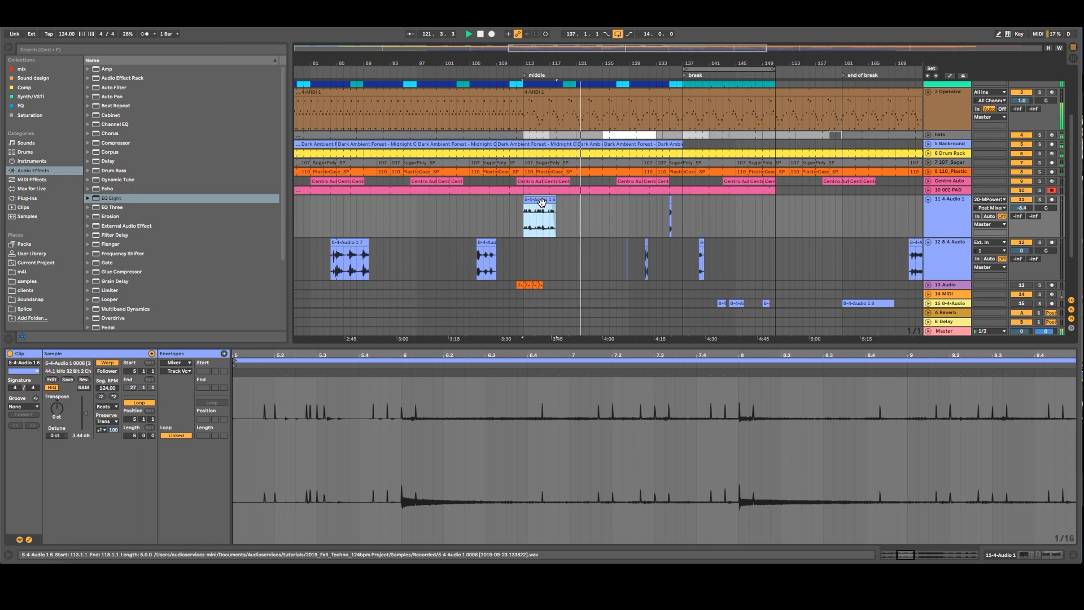
pyautogui.moveTo(542, 203); pyautogui.dragTo(607, 204)
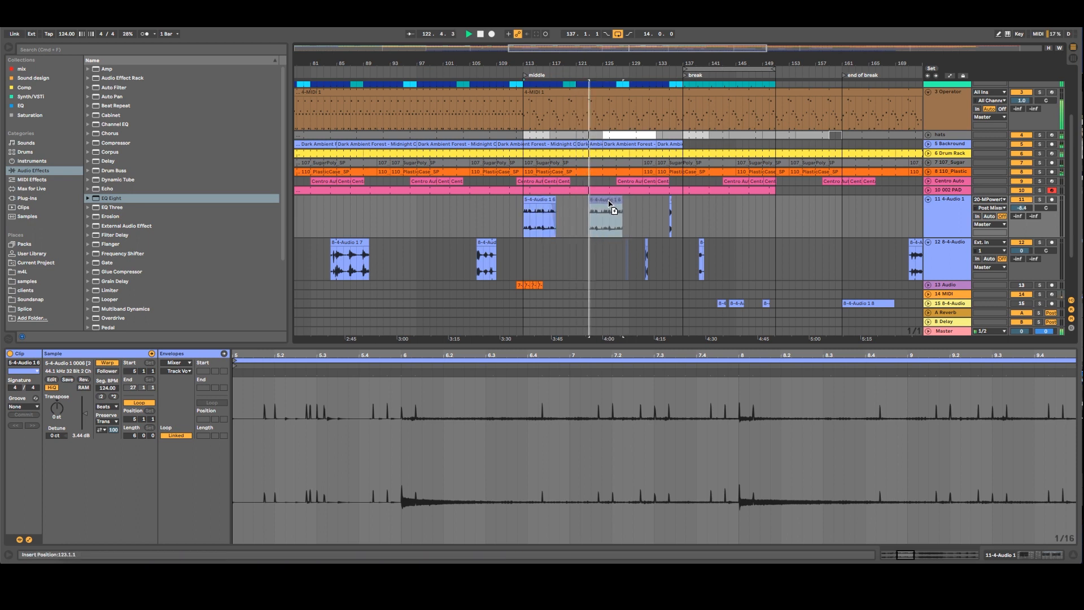
pyautogui.click(944, 217)
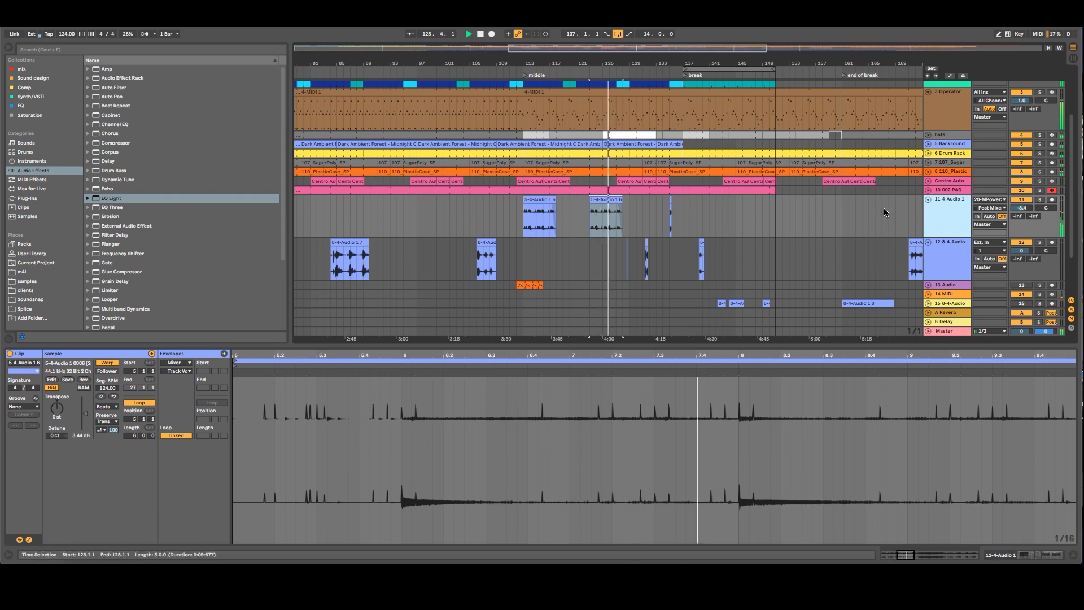
# On track 12, delete the material between bars 127 and 130 and move the clip at bar 171 to bar 127
pyautogui.scroll(2, 885, 213)
pyautogui.scroll(-1, 885, 210)
pyautogui.click(683, 261)
pyautogui.scroll(1, 683, 233)
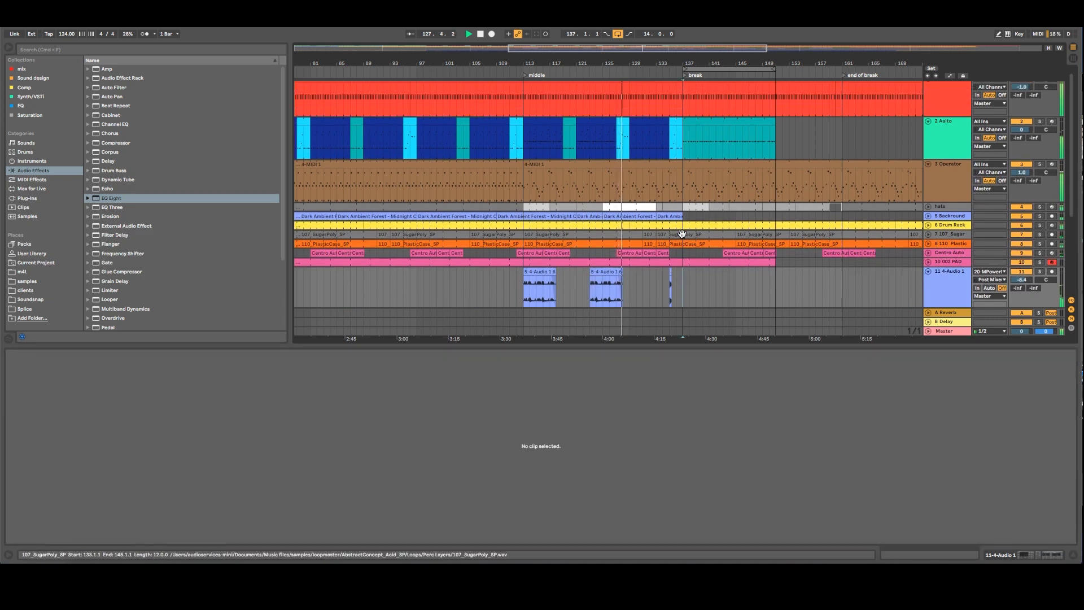
pyautogui.scroll(-1, 682, 234)
pyautogui.scroll(-3, 683, 236)
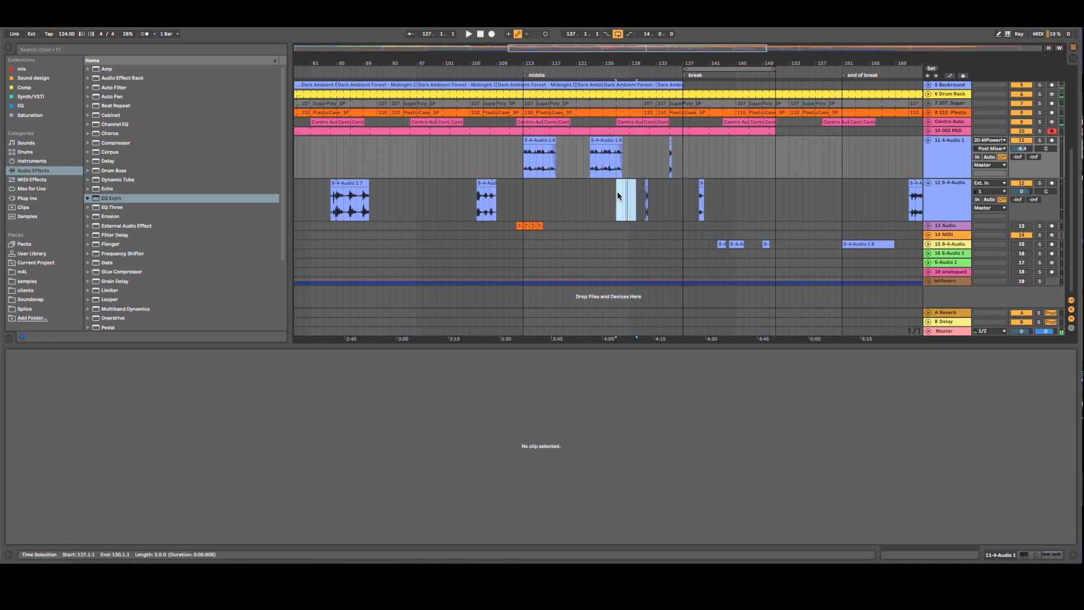
pyautogui.click(619, 193)
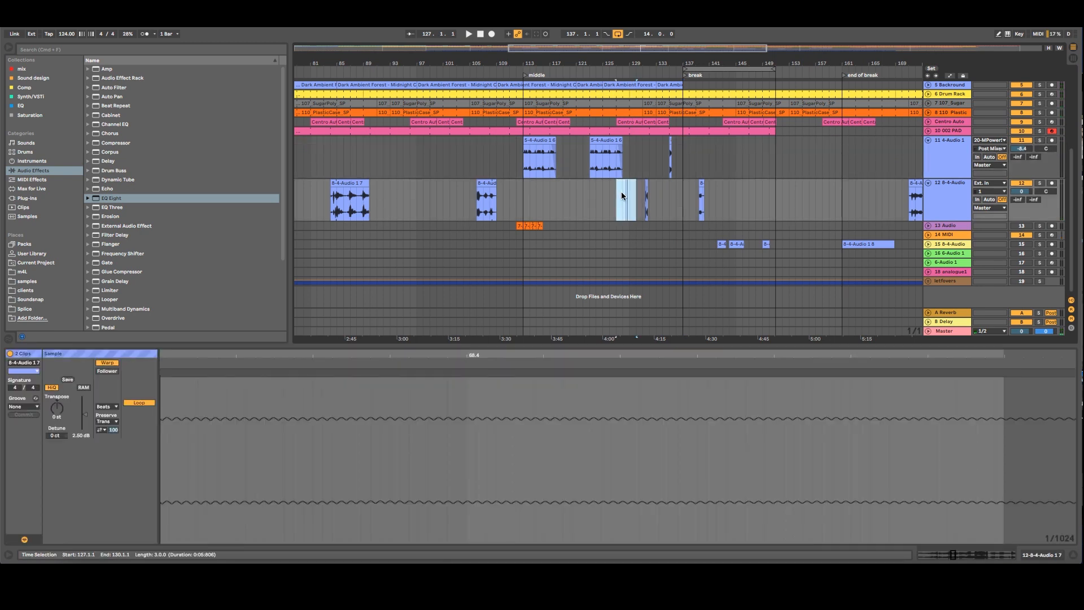
pyautogui.press('Delete')
pyautogui.click(637, 193)
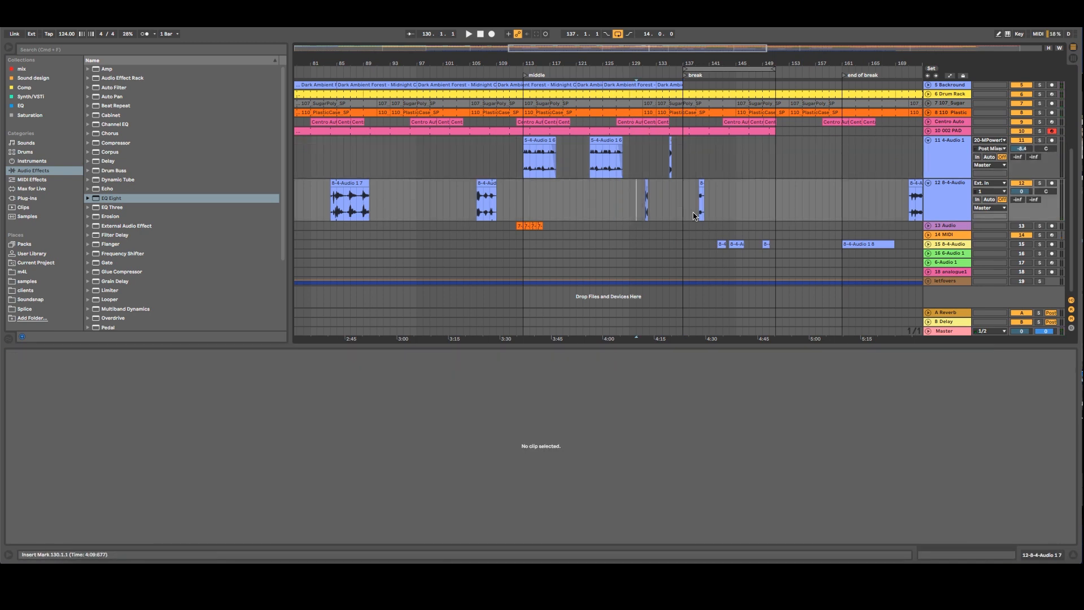
pyautogui.click(940, 205)
pyautogui.moveTo(917, 183); pyautogui.dragTo(628, 206)
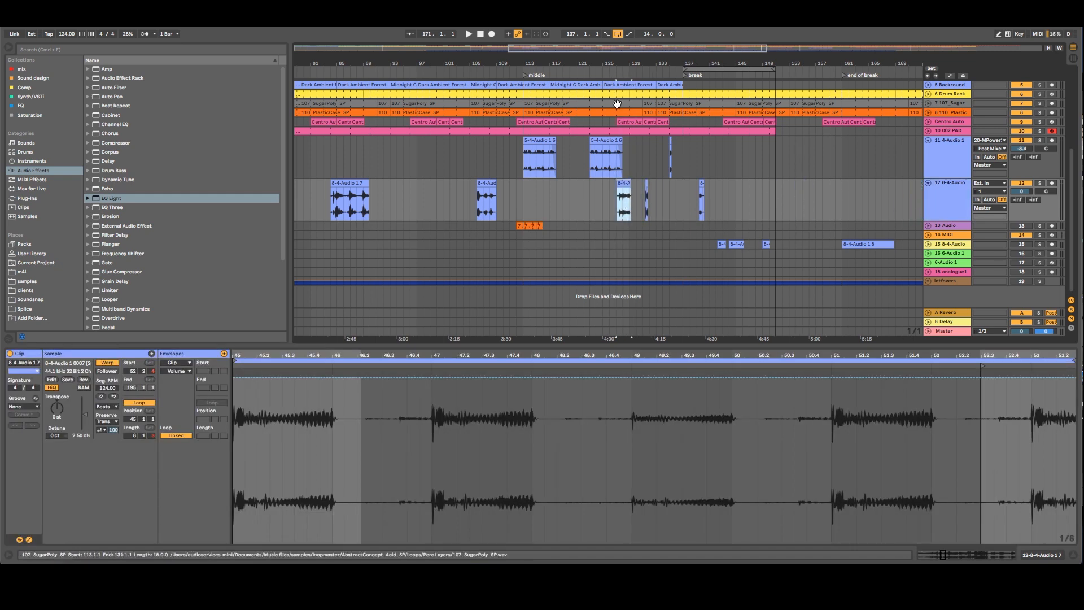
# Audition the track 12 clip at bar 84 and shorten it to end at bar 86
pyautogui.click(333, 69)
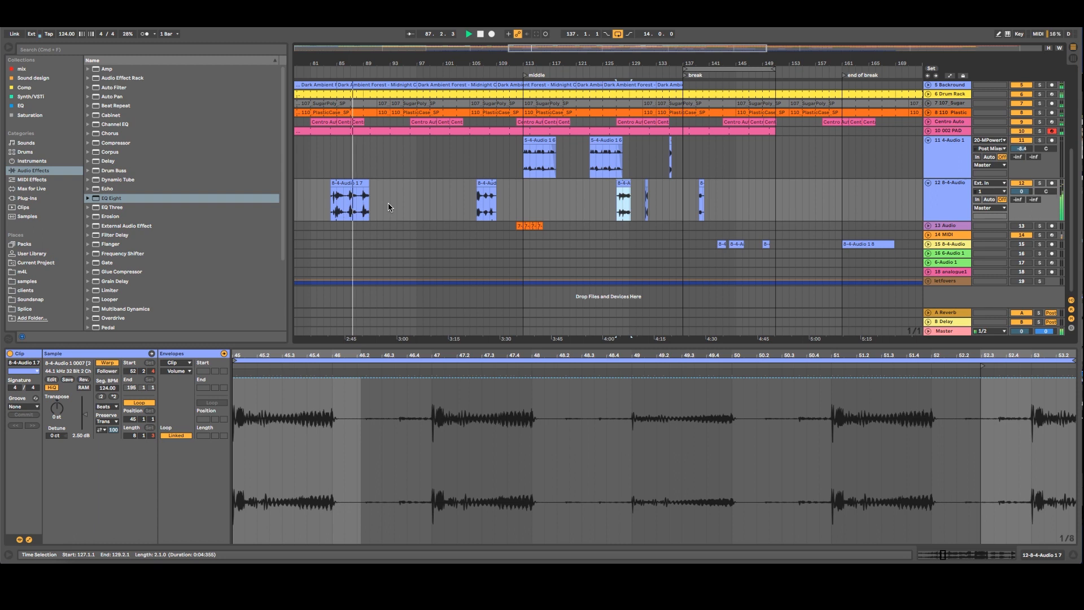
pyautogui.click(366, 193)
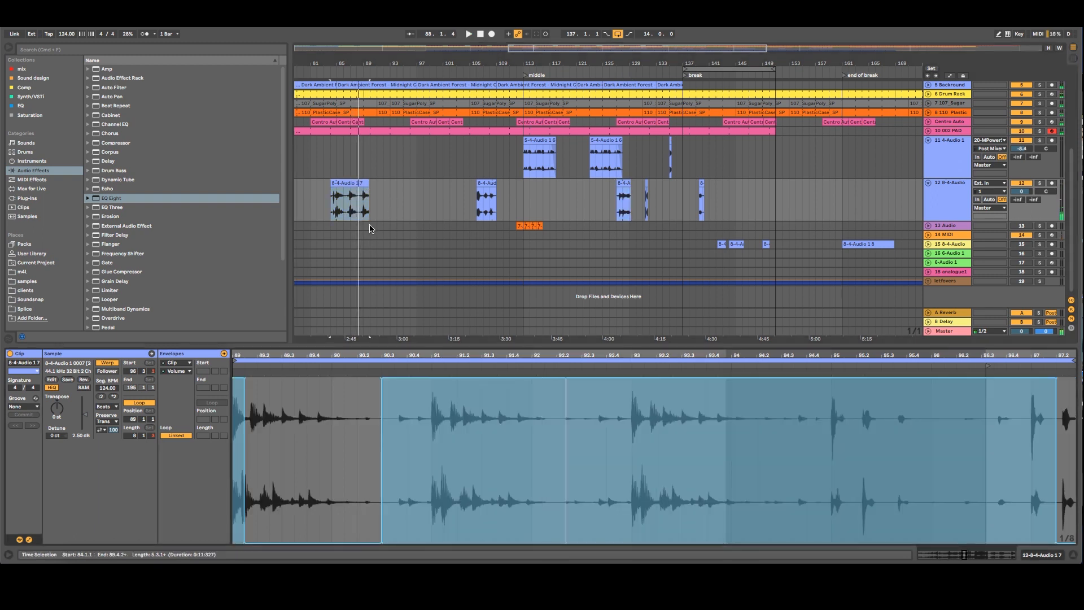
pyautogui.moveTo(364, 183); pyautogui.dragTo(344, 182)
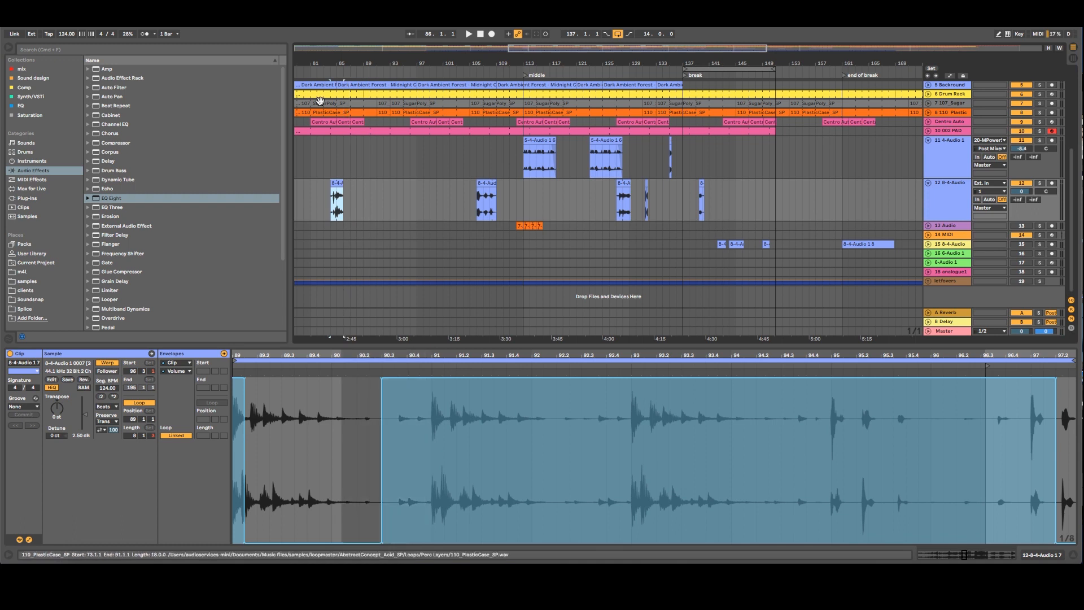
# Replay from bar 84 and lower track 12's volume to -10.6 dB
pyautogui.click(327, 72)
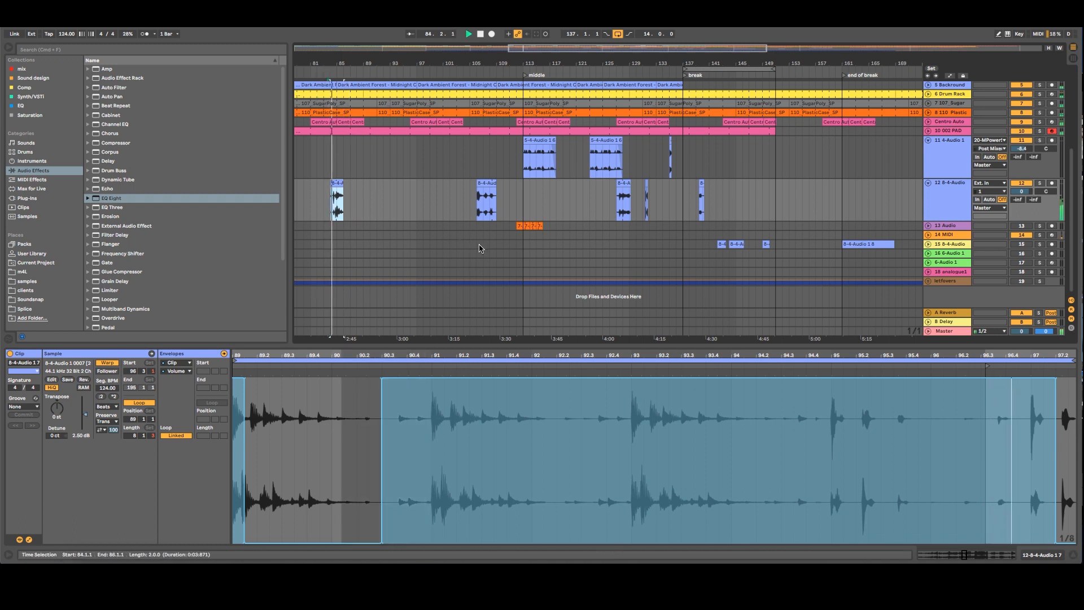
pyautogui.click(1021, 192)
pyautogui.moveTo(1021, 192); pyautogui.dragTo(1022, 208)
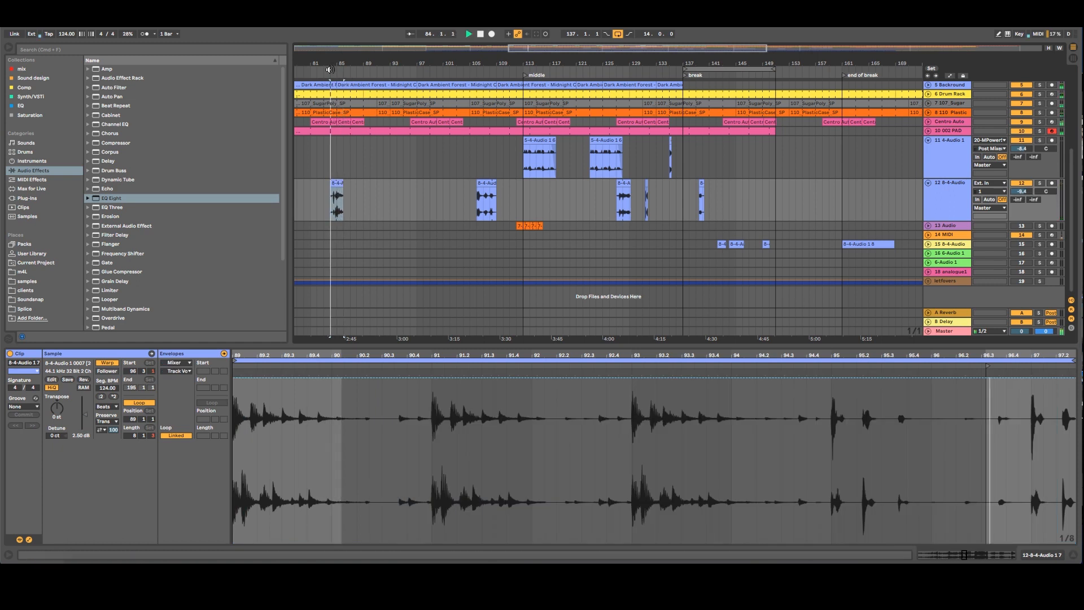
pyautogui.moveTo(1022, 191); pyautogui.dragTo(1022, 199)
pyautogui.click(947, 203)
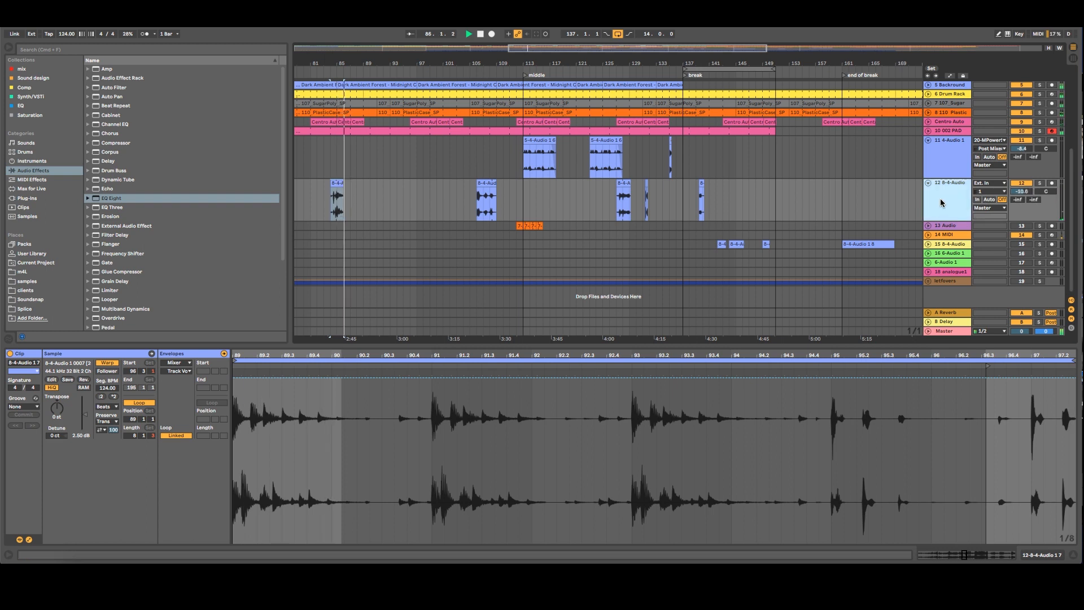
# Try the track 12 clip from bar 106 at bar 93 and shift its sample loop to position 23.1.1
pyautogui.moveTo(650, 58); pyautogui.dragTo(721, 59)
pyautogui.moveTo(564, 185); pyautogui.dragTo(486, 192)
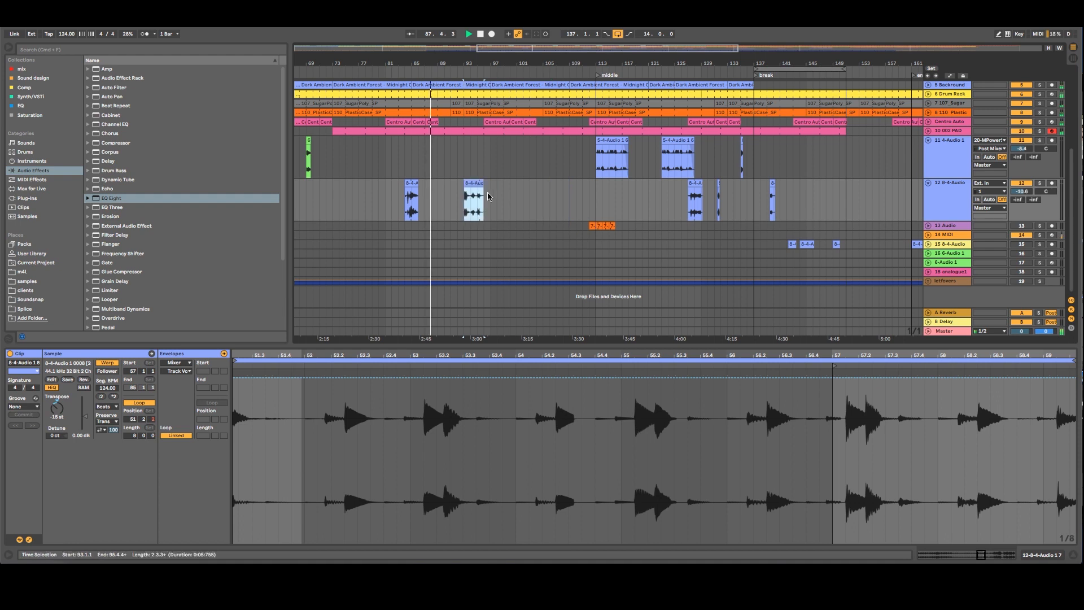
pyautogui.click(464, 74)
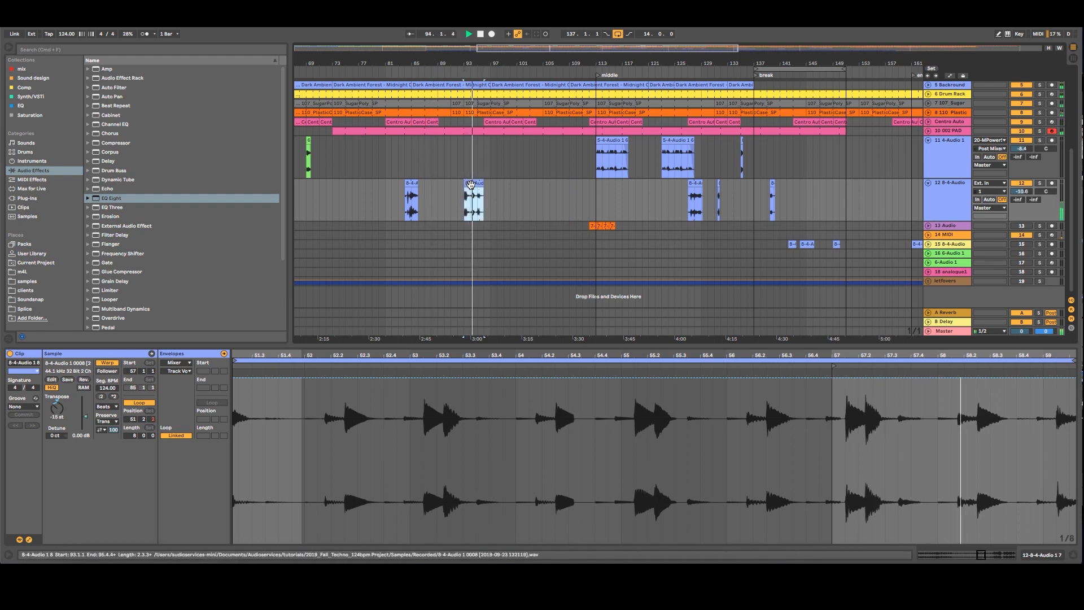
pyautogui.moveTo(575, 356); pyautogui.dragTo(574, 305)
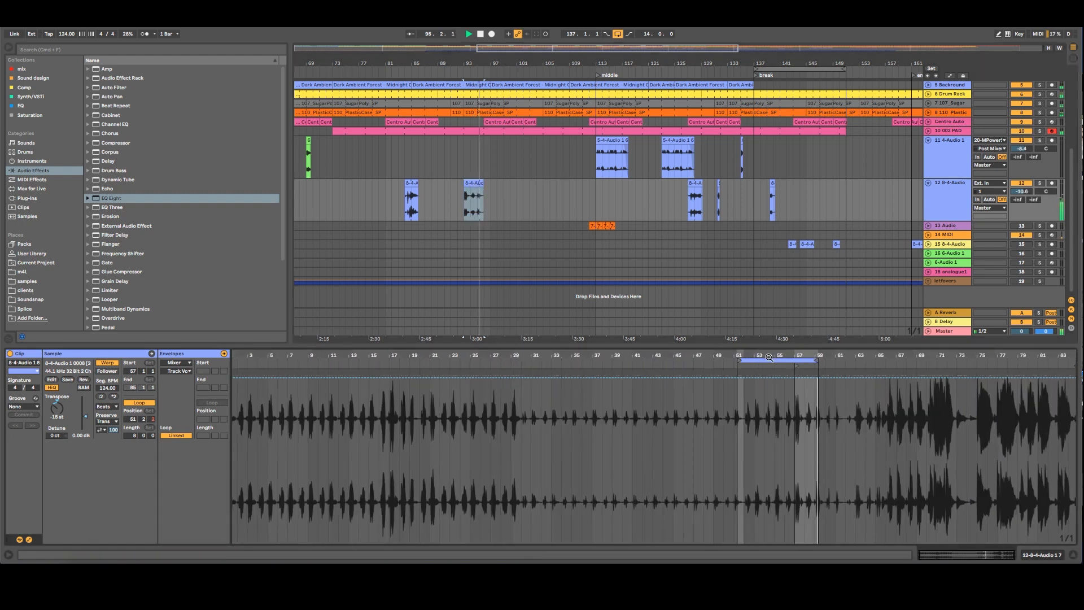
pyautogui.moveTo(774, 361); pyautogui.dragTo(485, 379)
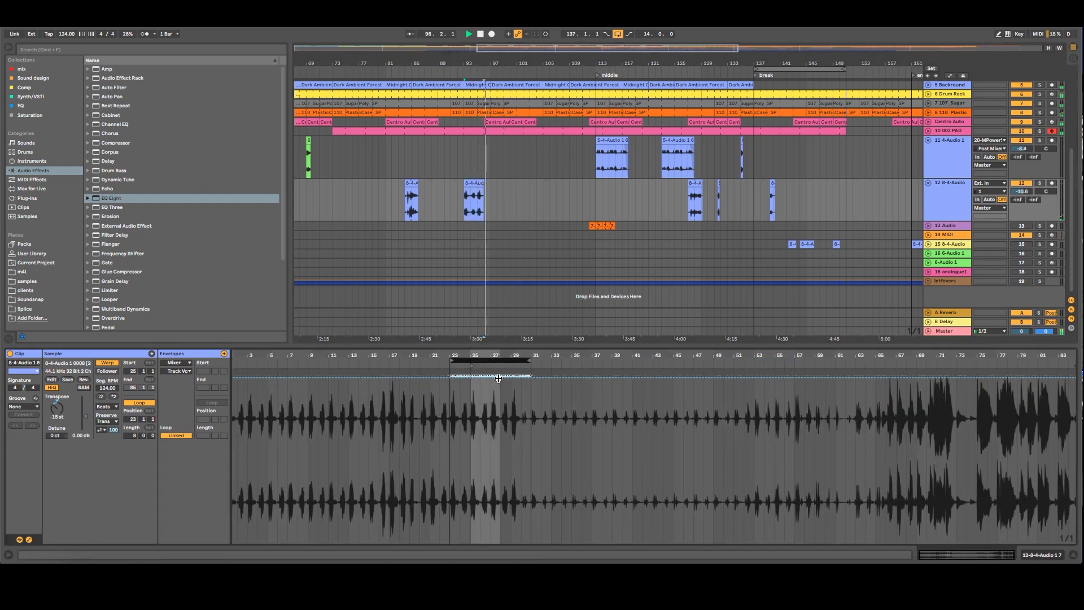
# Delete the clip at bar 93 on track 12
pyautogui.click(476, 184)
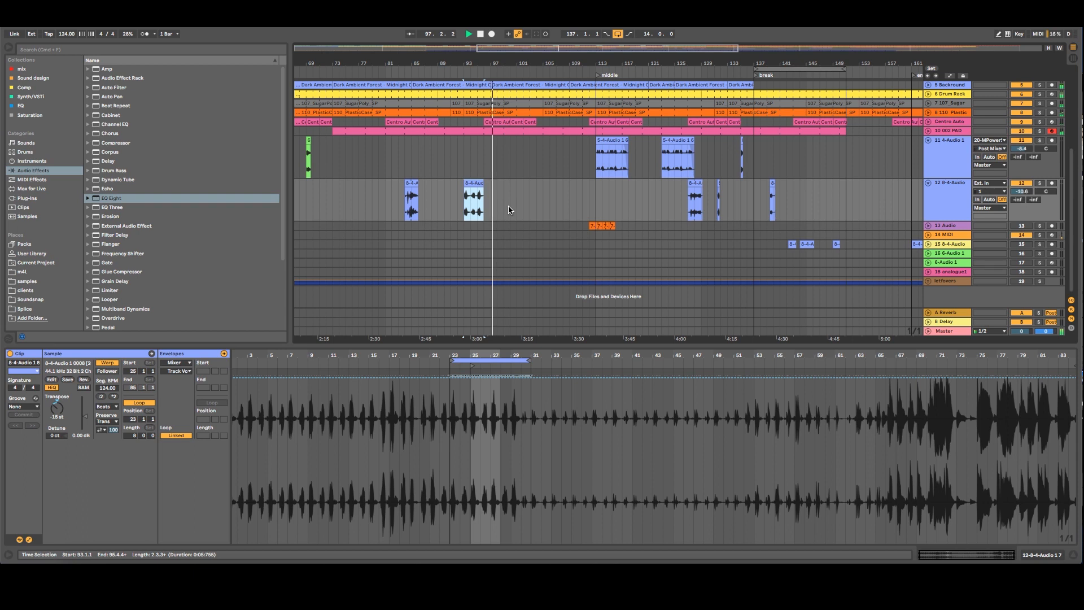
pyautogui.press('Delete')
# Activate track 13 and audition its short clips around the middle locator, inspecting the sample's loop region
pyautogui.click(600, 225)
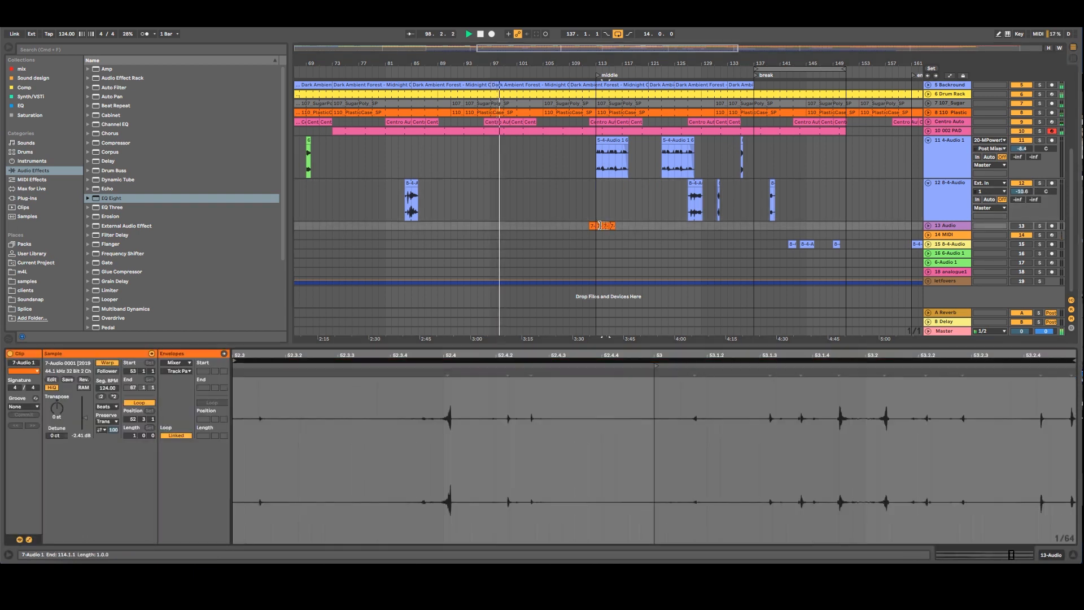
pyautogui.click(599, 225)
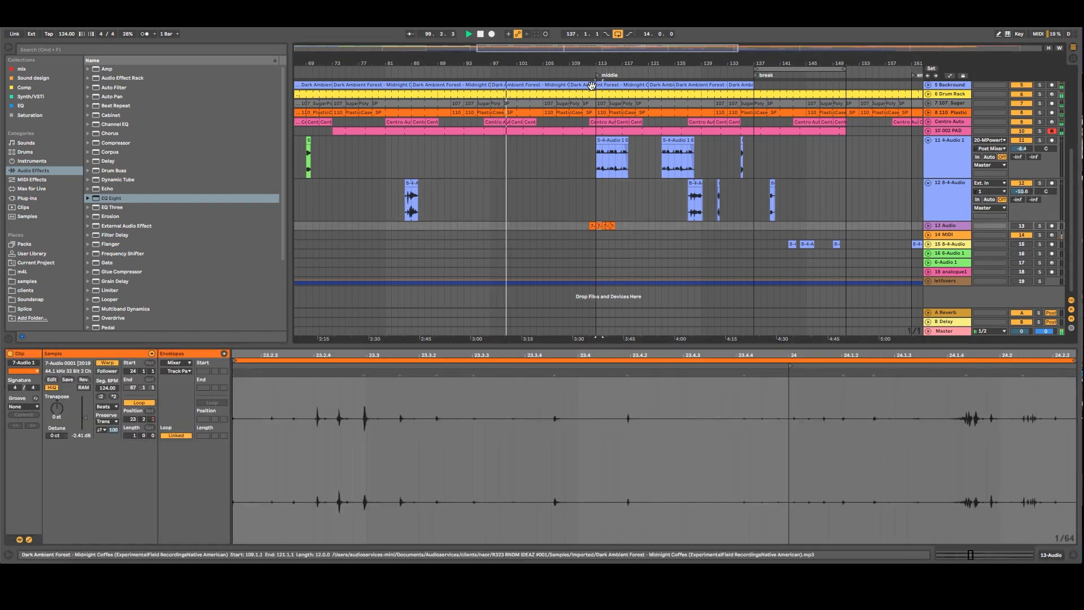
pyautogui.click(1023, 226)
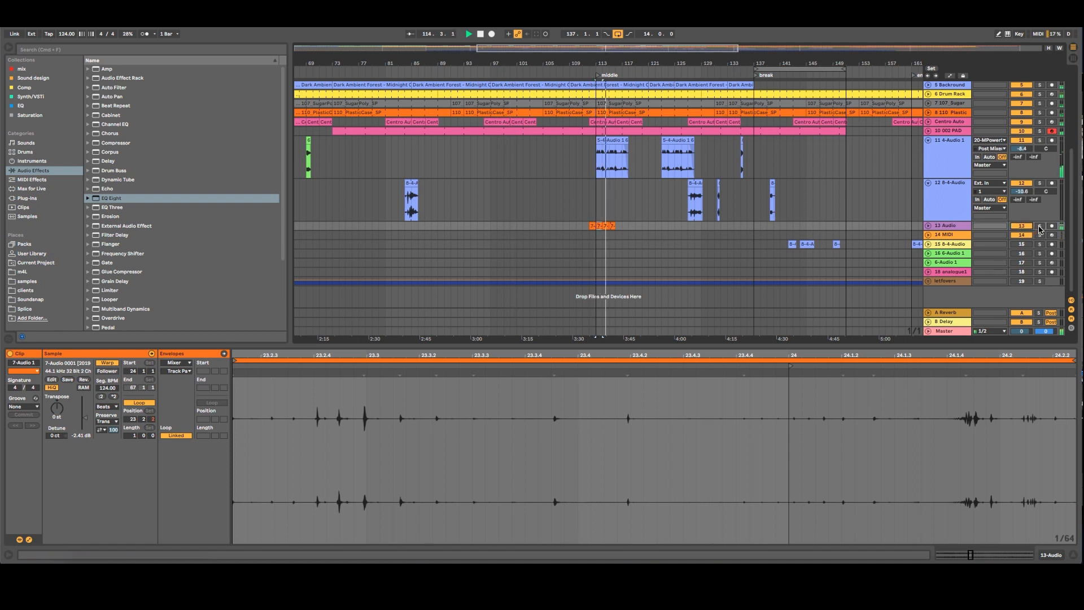
pyautogui.moveTo(695, 356); pyautogui.dragTo(694, 305)
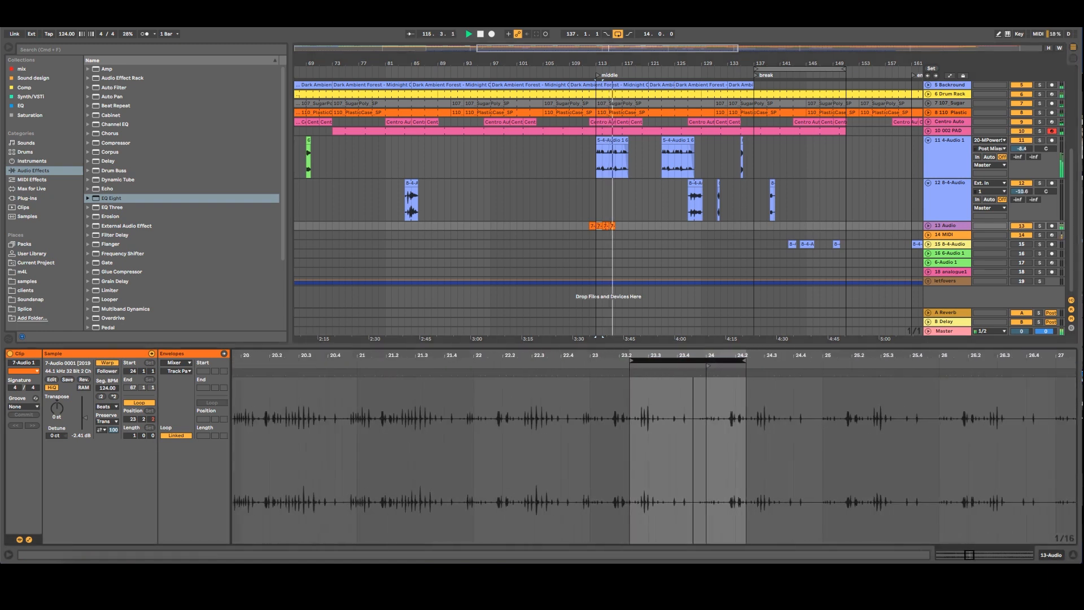
pyautogui.click(592, 226)
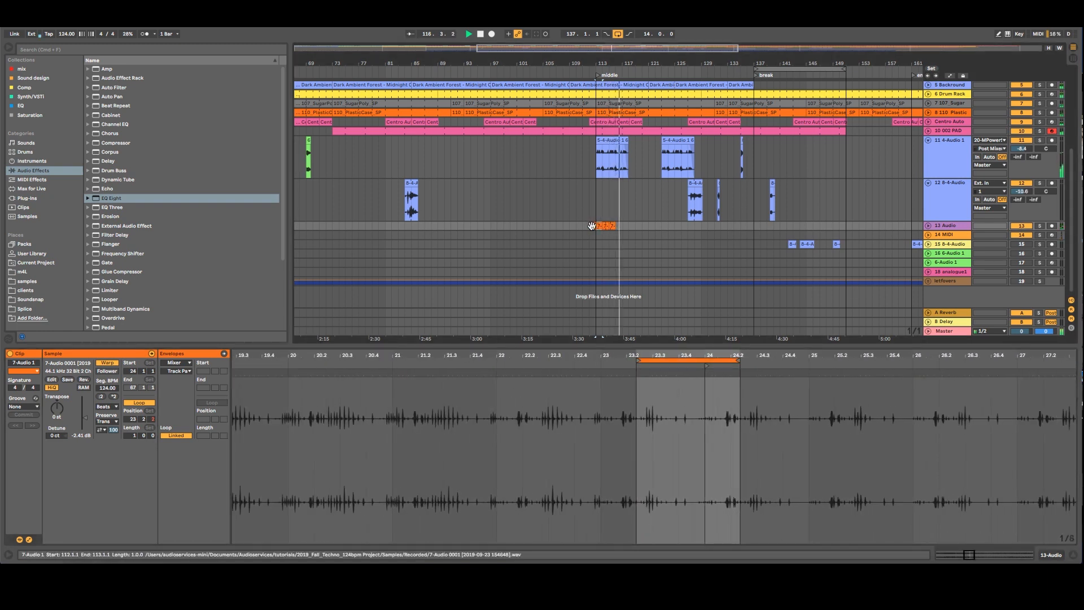
# Move two of track 13's one-bar clips ahead of the middle locator, placing them at bars 96 and 110
pyautogui.click(592, 226)
pyautogui.press('super+x')
pyautogui.press('space')
pyautogui.click(553, 227)
pyautogui.press('super+v')
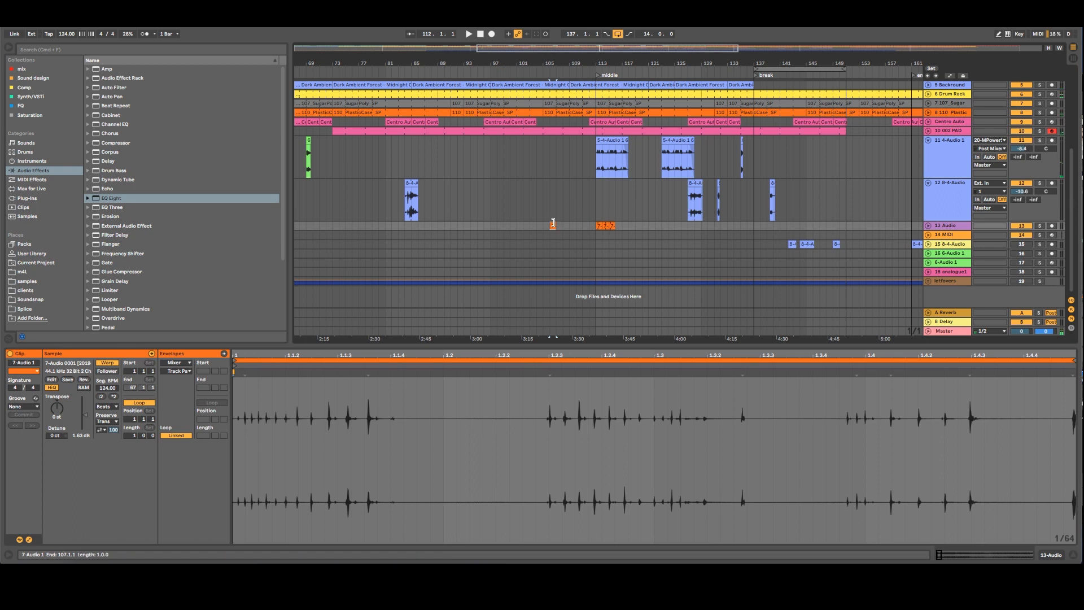
pyautogui.click(582, 228)
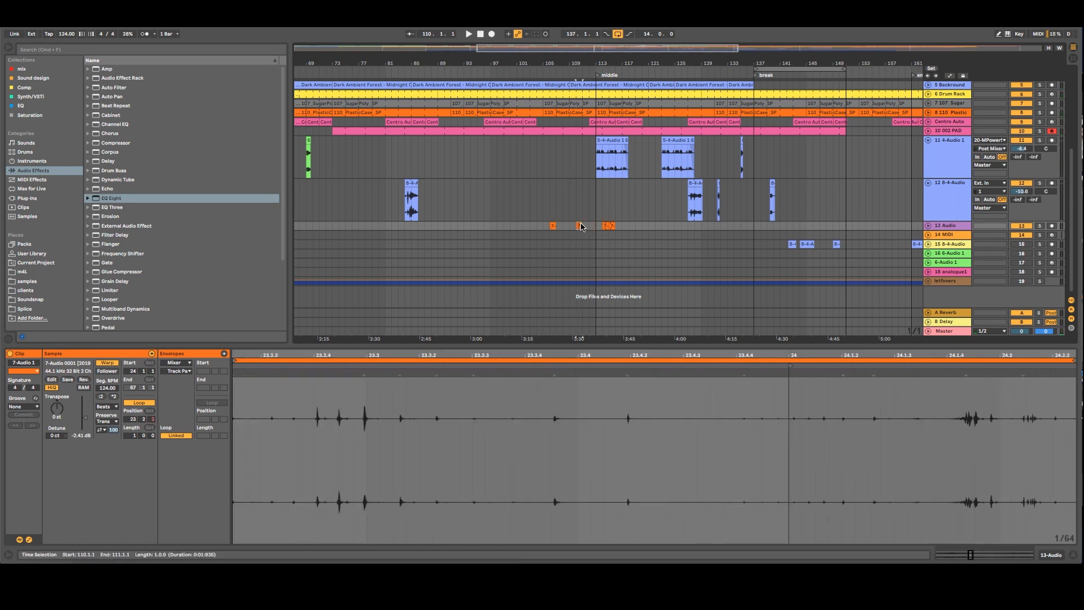
pyautogui.moveTo(552, 226); pyautogui.dragTo(487, 232)
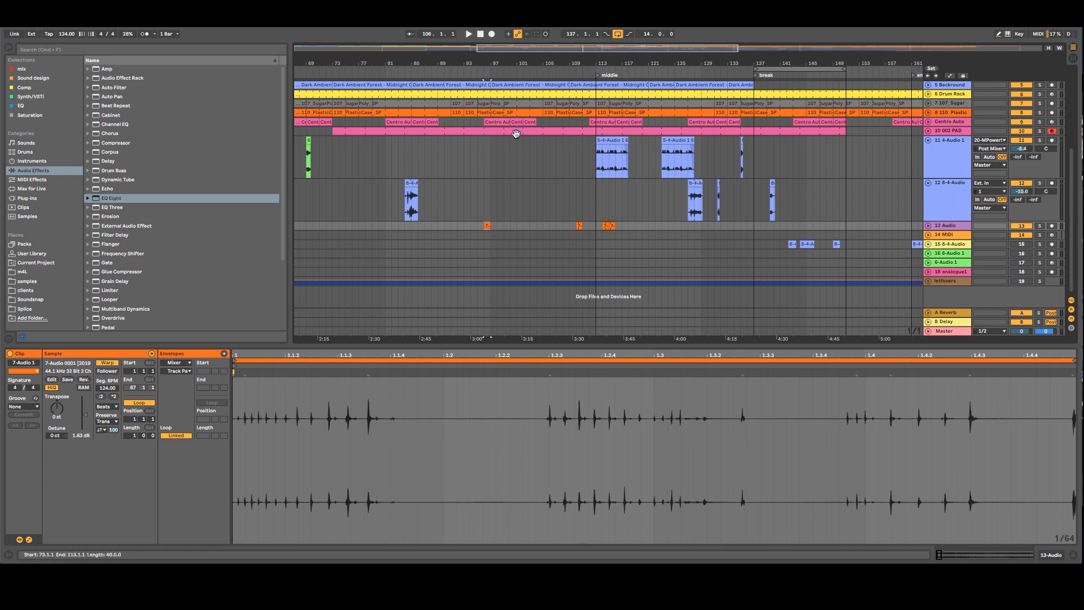
# Add a locator at bar 97, where the short track 13 clip leads in
pyautogui.scroll(5, 509, 205)
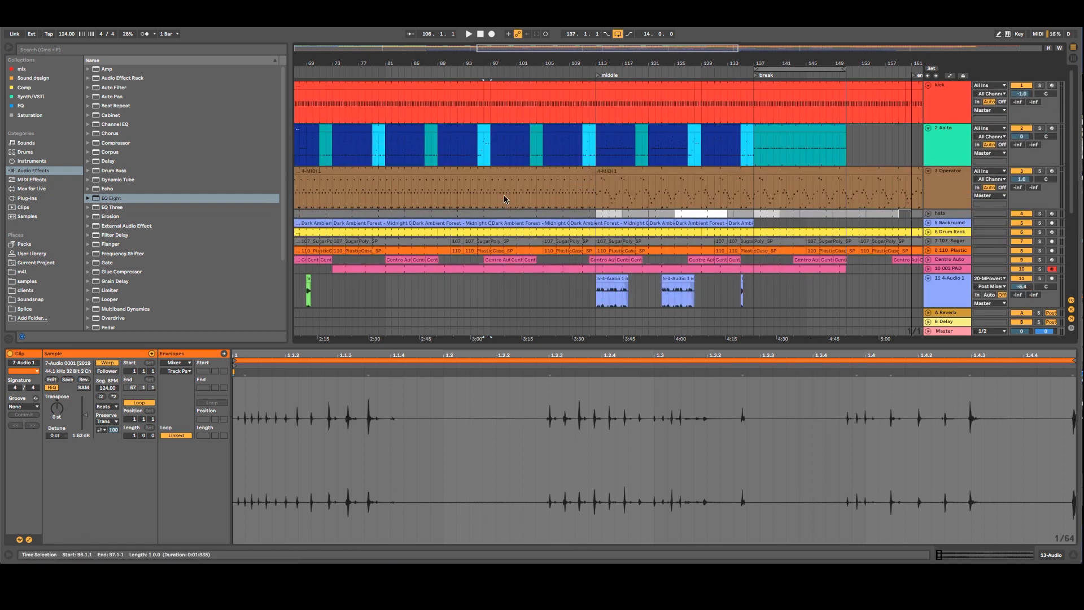
pyautogui.rightClick(490, 68)
pyautogui.click(514, 76)
pyautogui.click(514, 288)
pyautogui.scroll(-2, 514, 288)
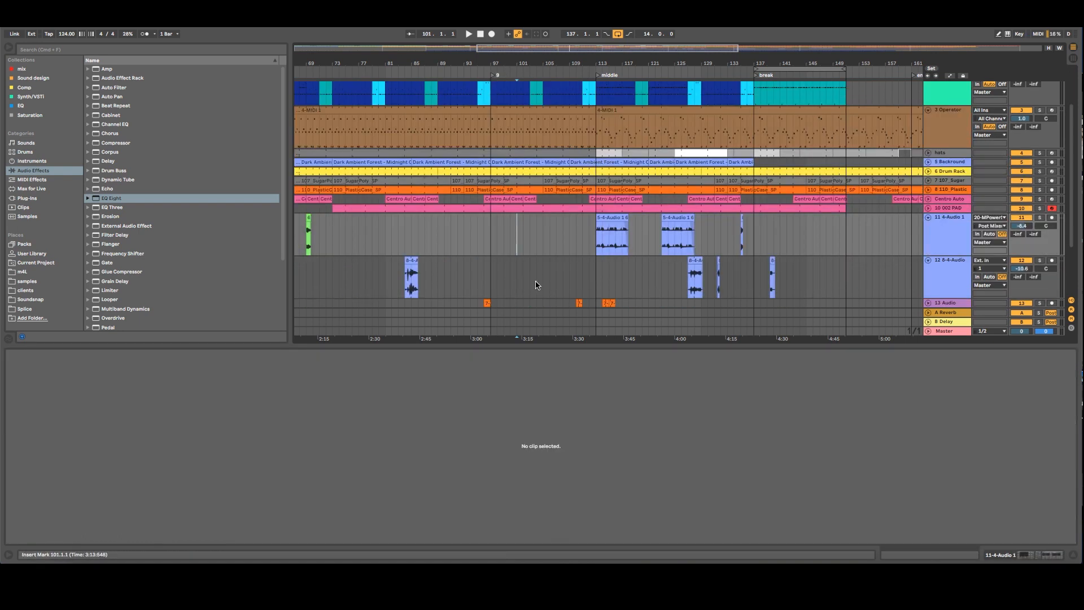
# Move track 15's first clip, near bar 142, onto track 12 at 105.2.1 and audition it there
pyautogui.click(537, 285)
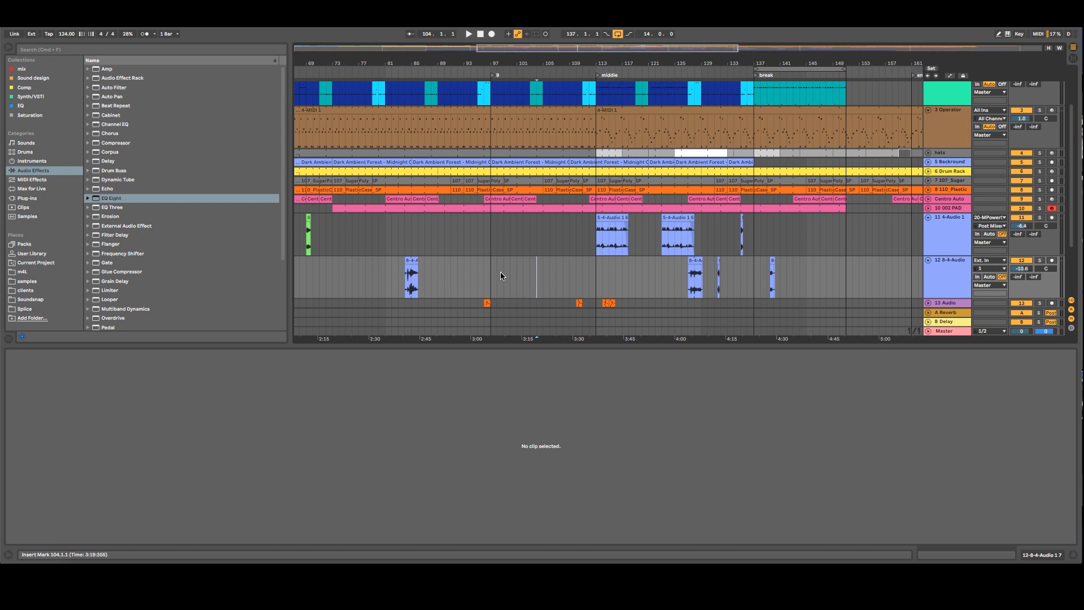
pyautogui.moveTo(423, 62); pyautogui.dragTo(423, 36)
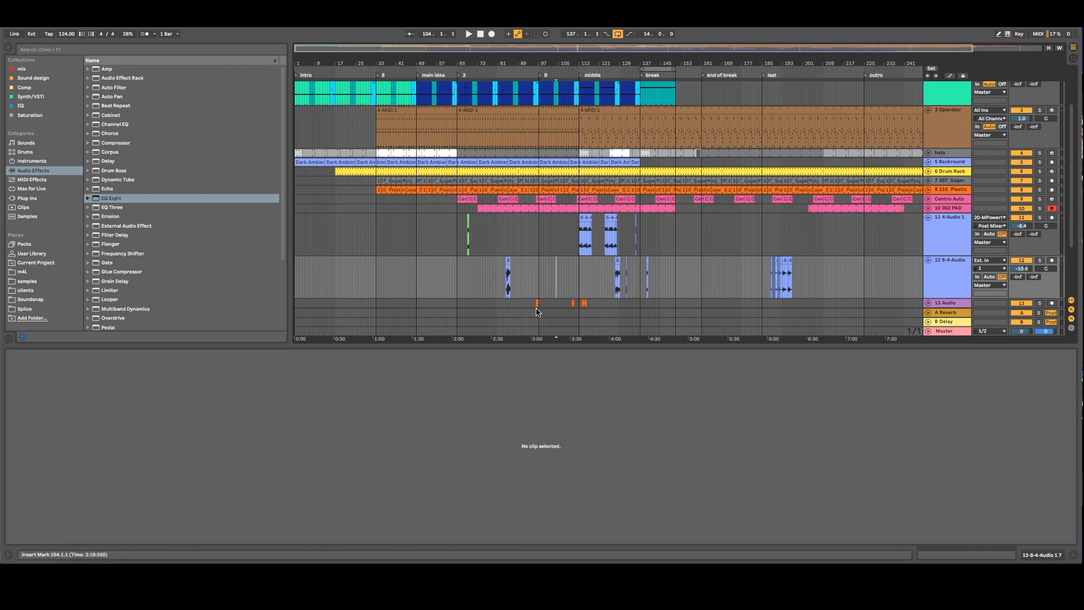
pyautogui.scroll(-1, 538, 307)
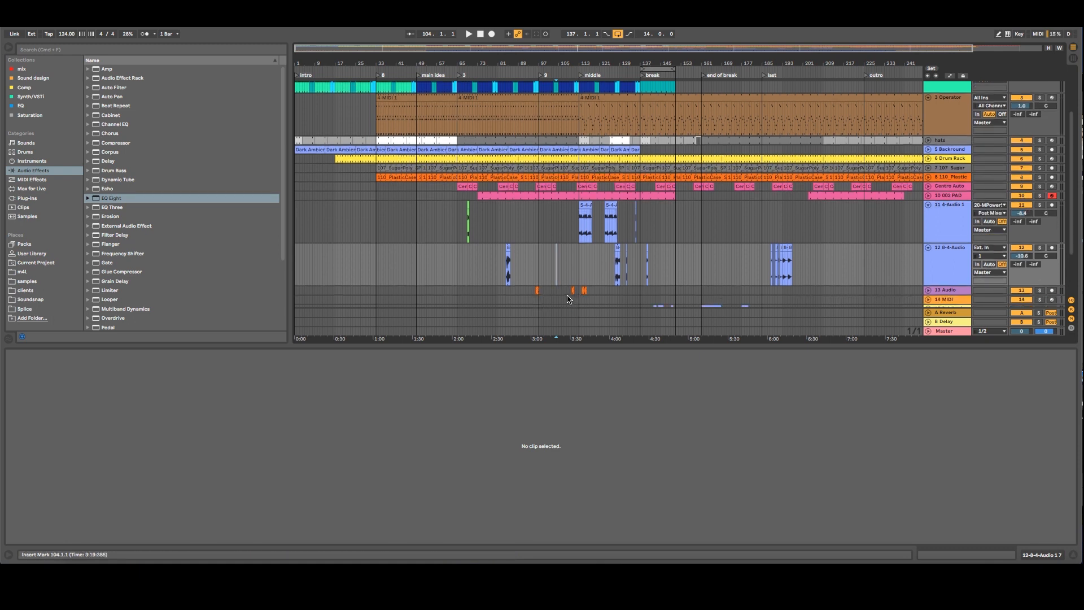
pyautogui.scroll(-3, 580, 294)
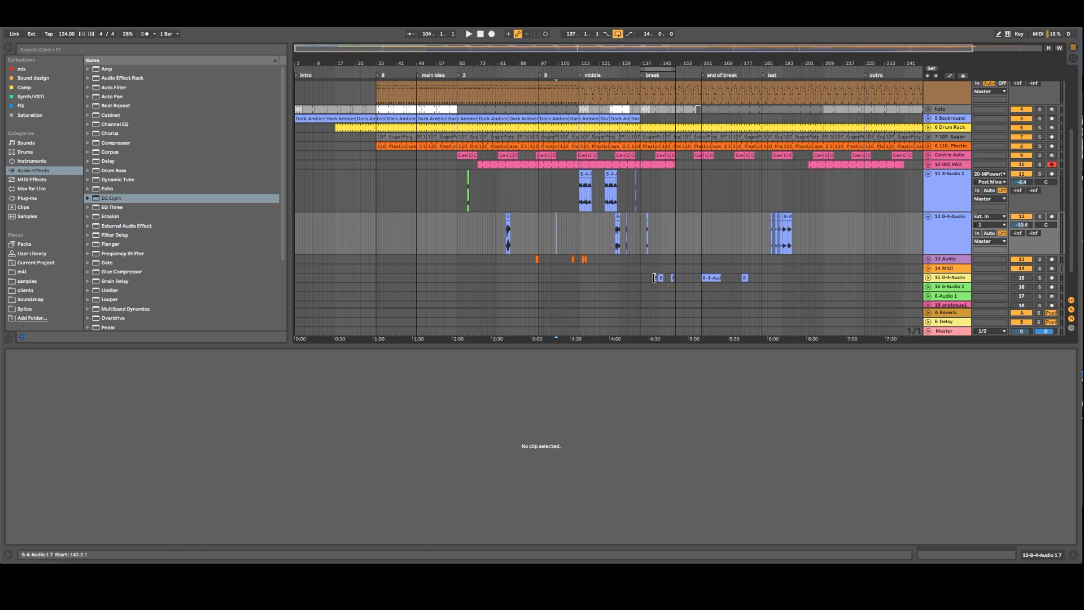
pyautogui.moveTo(655, 278)
pyautogui.mouseDown()
pyautogui.moveTo(618, 254)
pyautogui.moveTo(561, 252)
pyautogui.mouseUp()
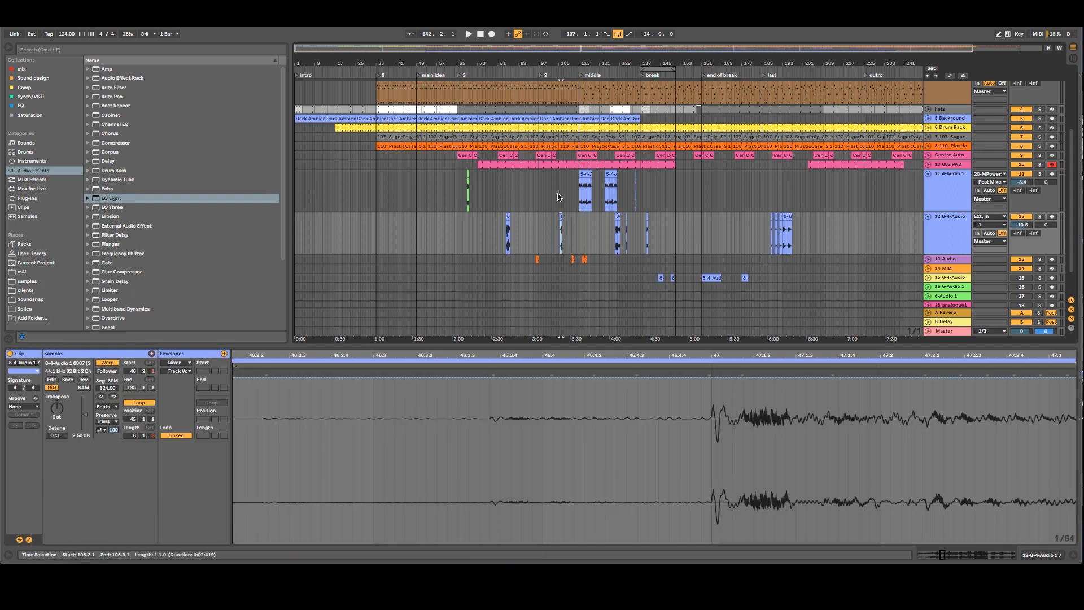
pyautogui.click(559, 68)
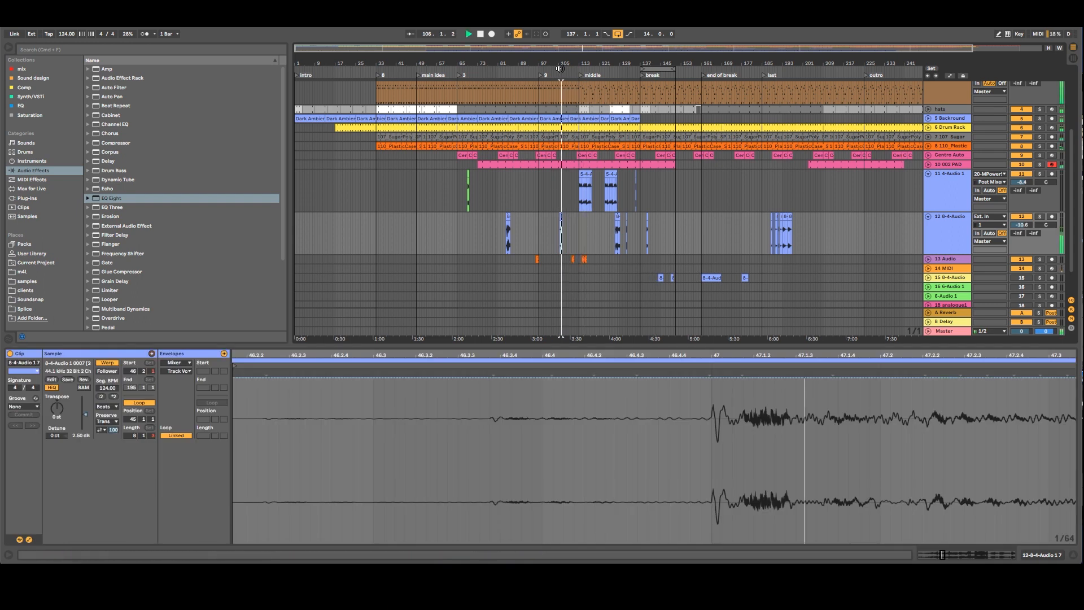
# Stop playback and delete the clip at 105.2.1 on track 12
pyautogui.click(562, 216)
pyautogui.press('space')
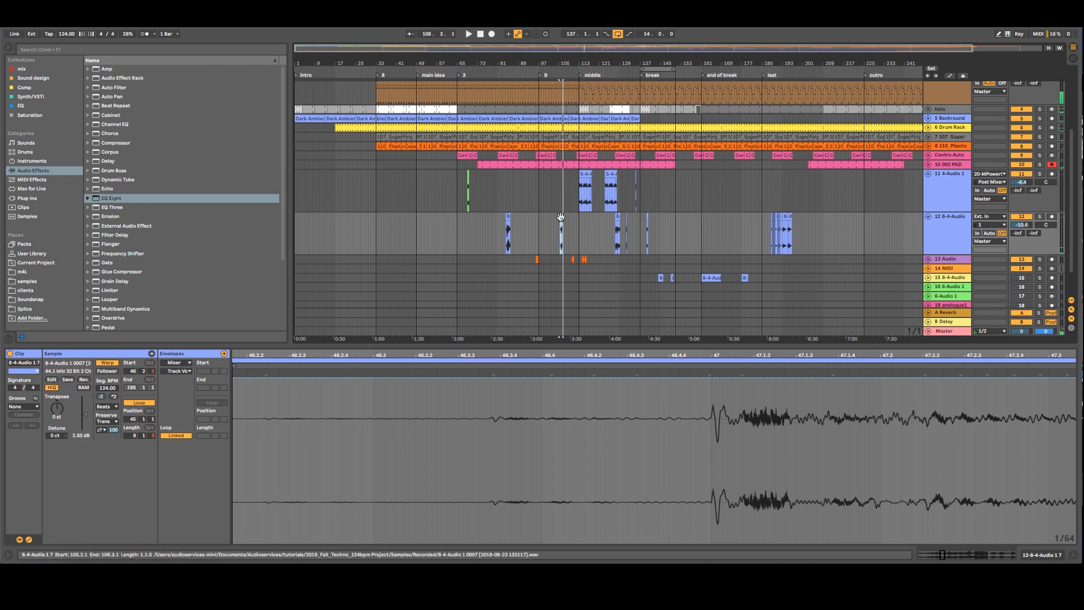
pyautogui.click(561, 220)
# Move the track 15 clip near bar 144 onto track 12 at bar 102 and audition it soloed
pyautogui.click(660, 276)
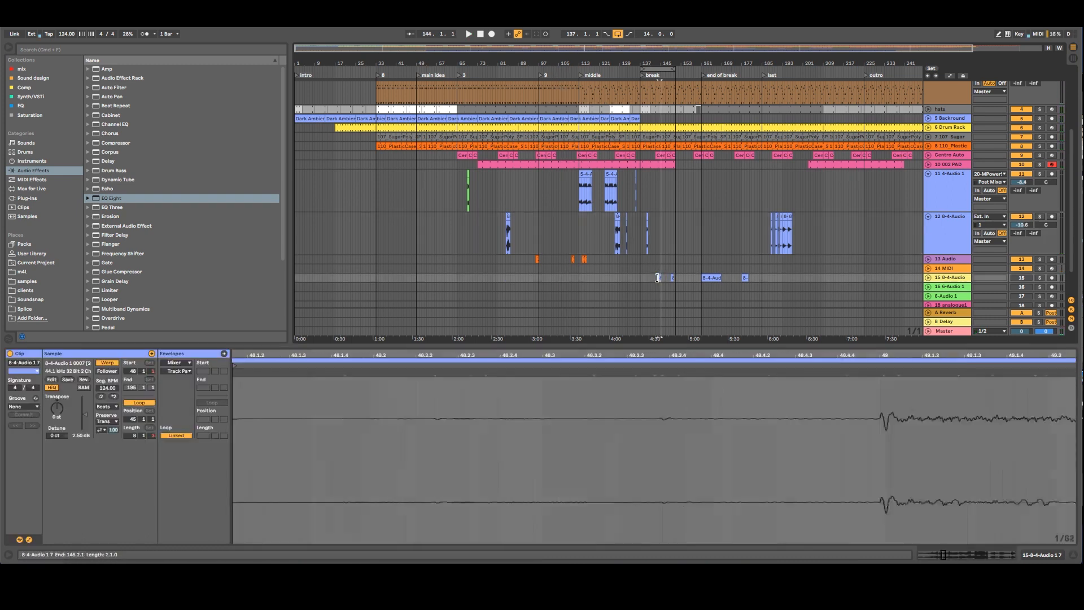
pyautogui.moveTo(665, 283); pyautogui.dragTo(556, 236)
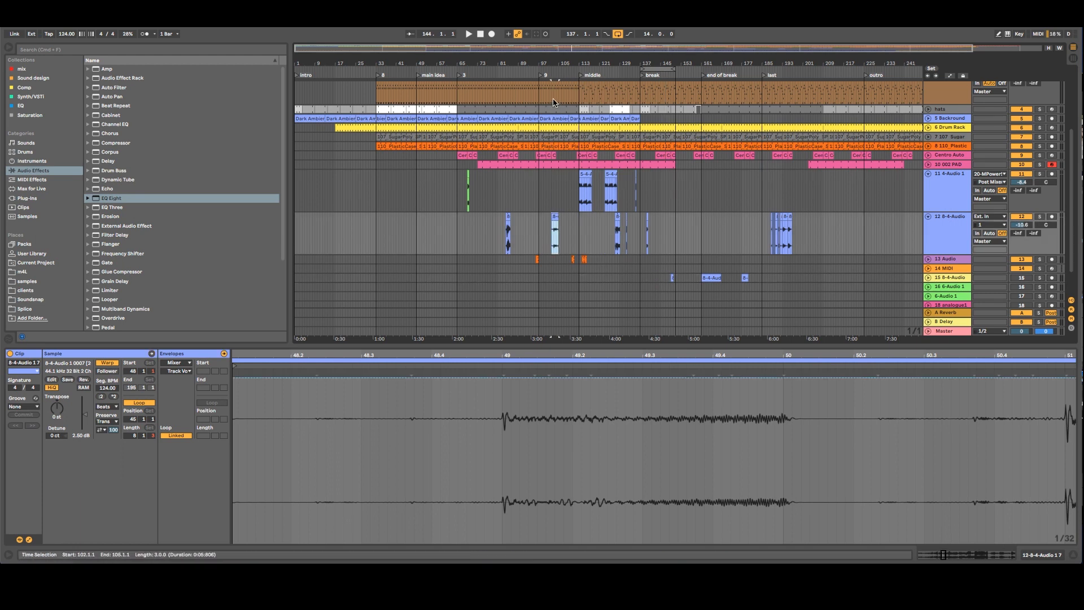
pyautogui.click(551, 73)
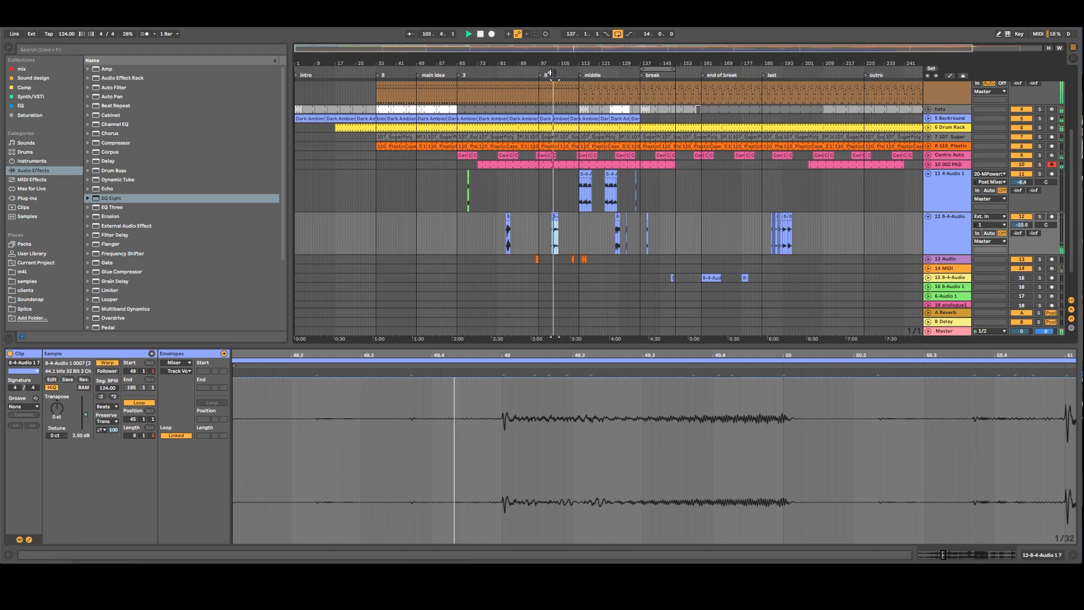
pyautogui.click(1040, 219)
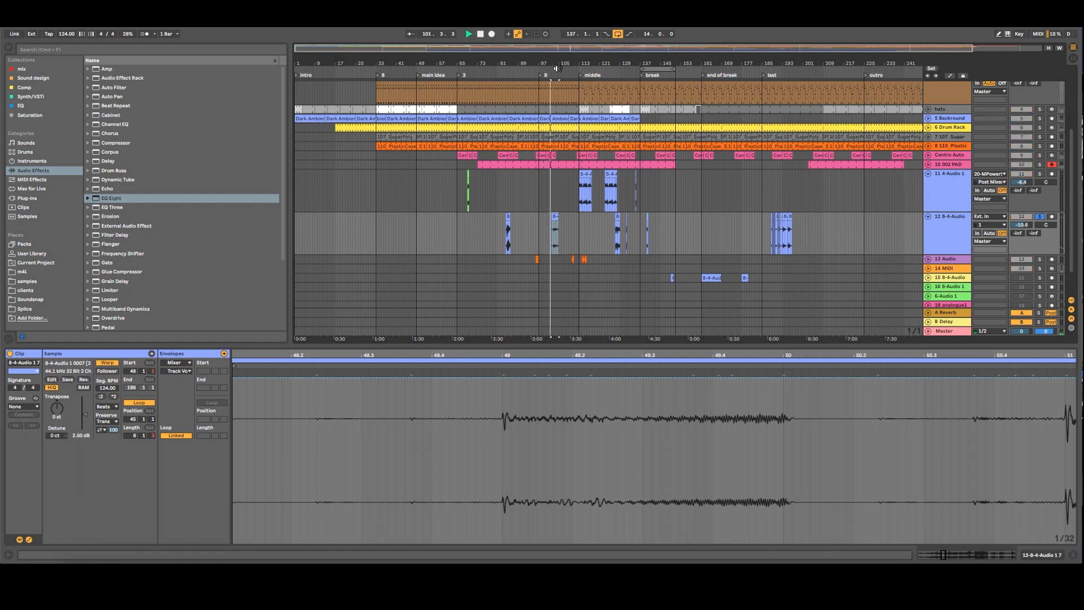
pyautogui.moveTo(557, 63); pyautogui.dragTo(564, 100)
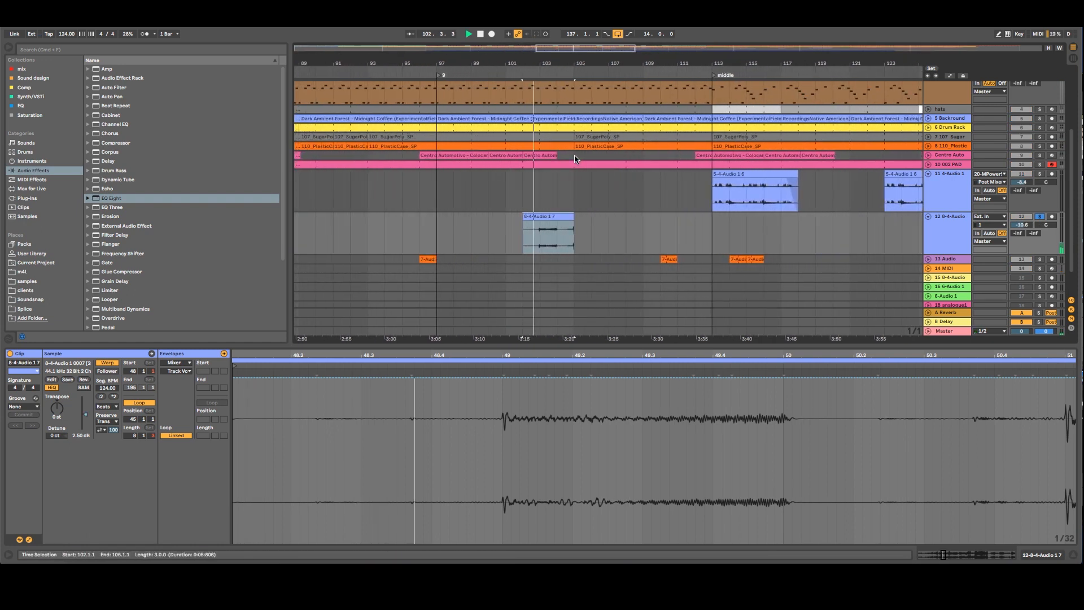
# Raise track 12's volume slightly, and delete its clip at bar 102
pyautogui.moveTo(1022, 224); pyautogui.dragTo(1022, 223)
pyautogui.press('space')
pyautogui.click(557, 218)
pyautogui.press('Delete')
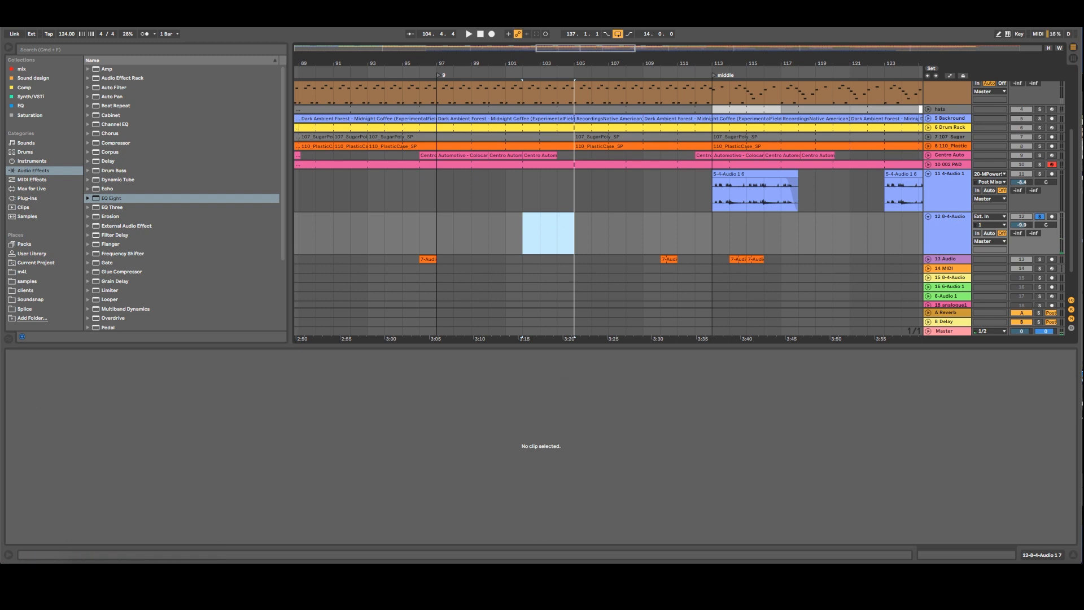
# Inspect track 15's clips at bars 161 and 177, and audition the bar 177 clip soloed
pyautogui.moveTo(564, 63); pyautogui.dragTo(462, 36)
pyautogui.click(637, 277)
pyautogui.scroll(-3, 636, 277)
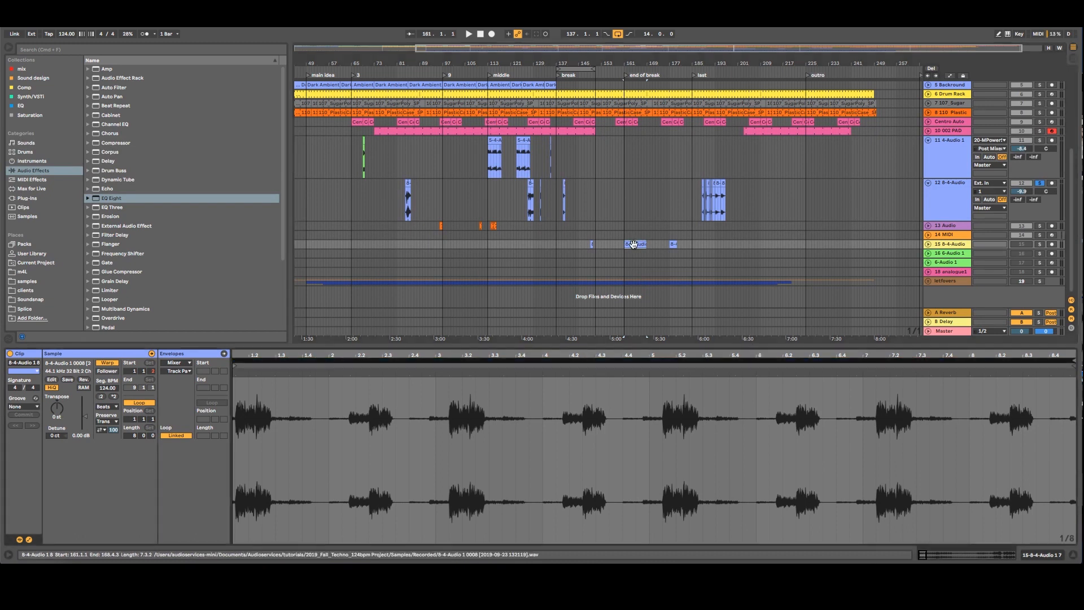
pyautogui.click(673, 244)
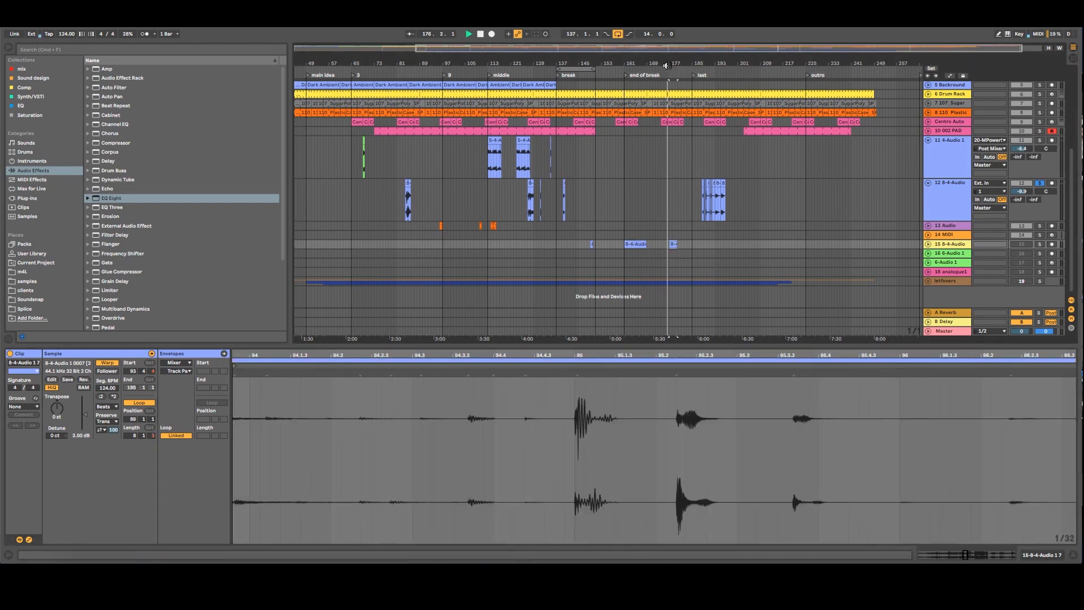
pyautogui.click(1041, 247)
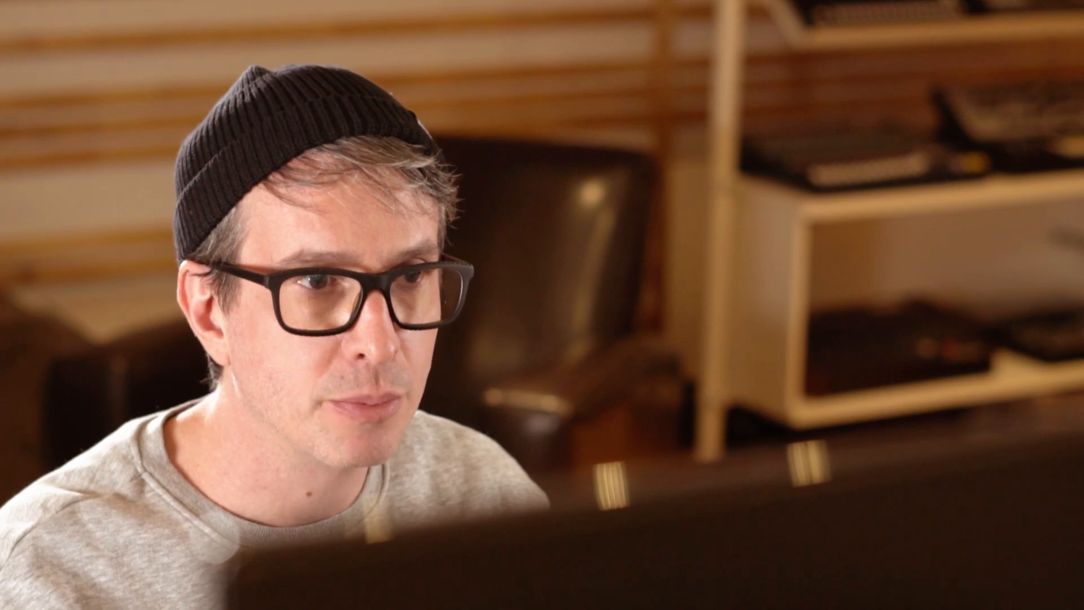
# Solo track 12 and audition its clip group after the last locator, inspecting the clips at bars 193 and 195
pyautogui.click(717, 277)
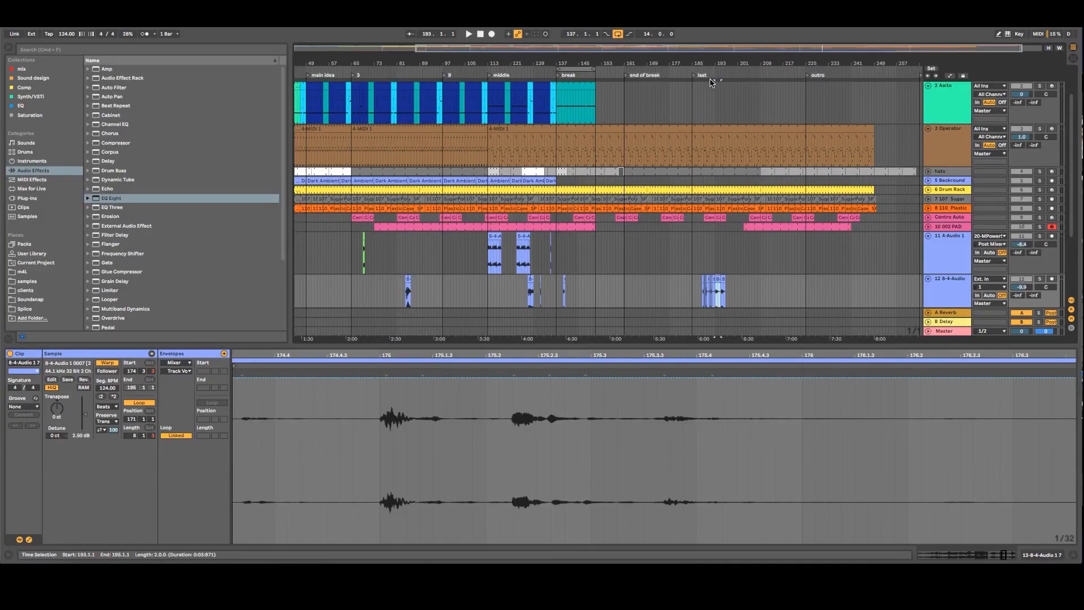
pyautogui.click(712, 83)
pyautogui.click(1039, 280)
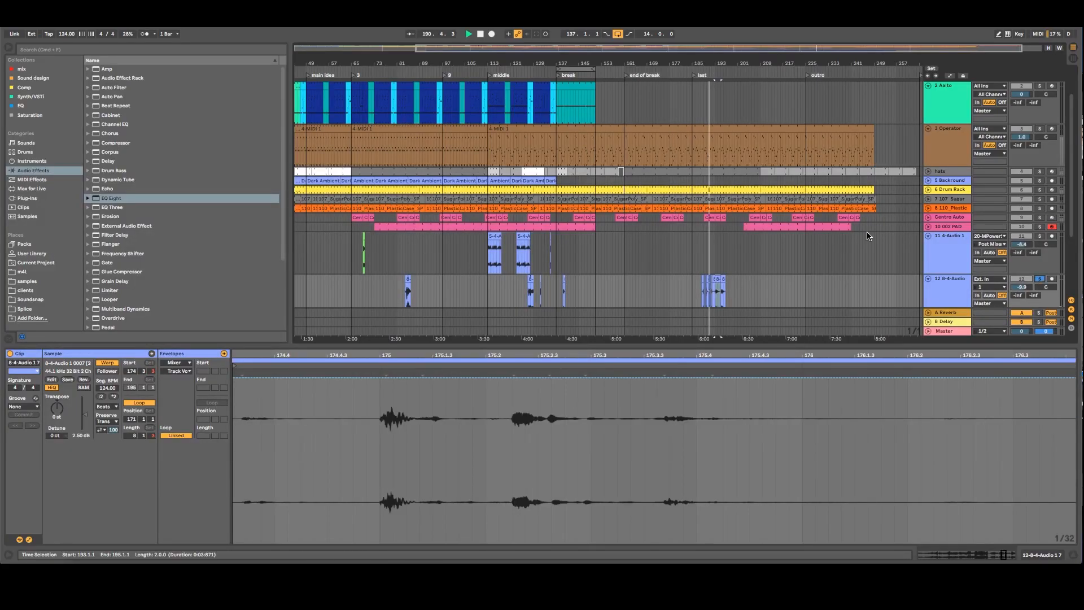
pyautogui.moveTo(718, 64); pyautogui.dragTo(696, 89)
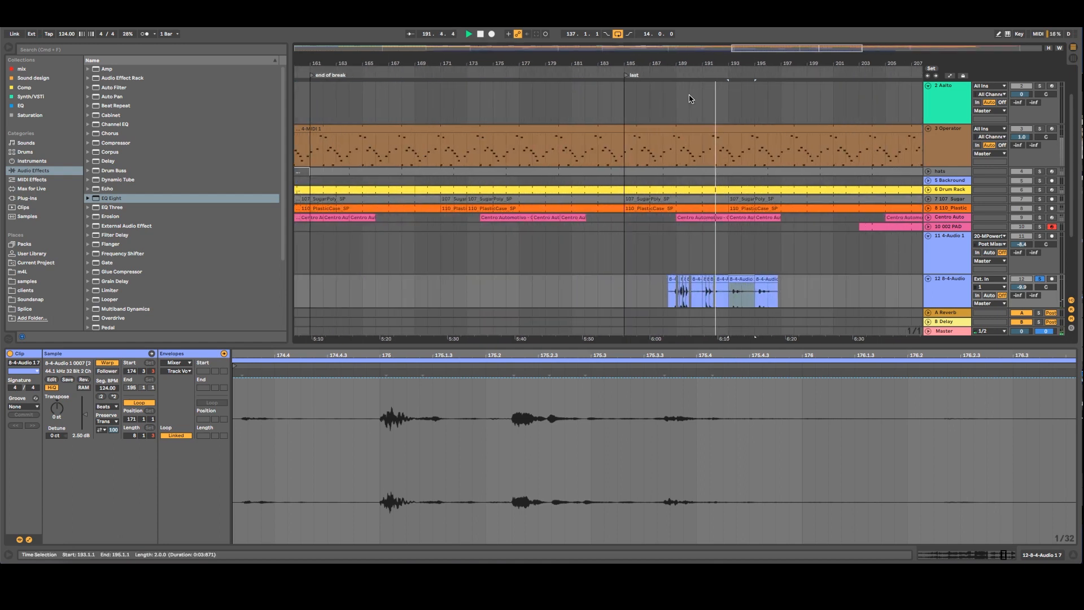
pyautogui.scroll(-3, 687, 107)
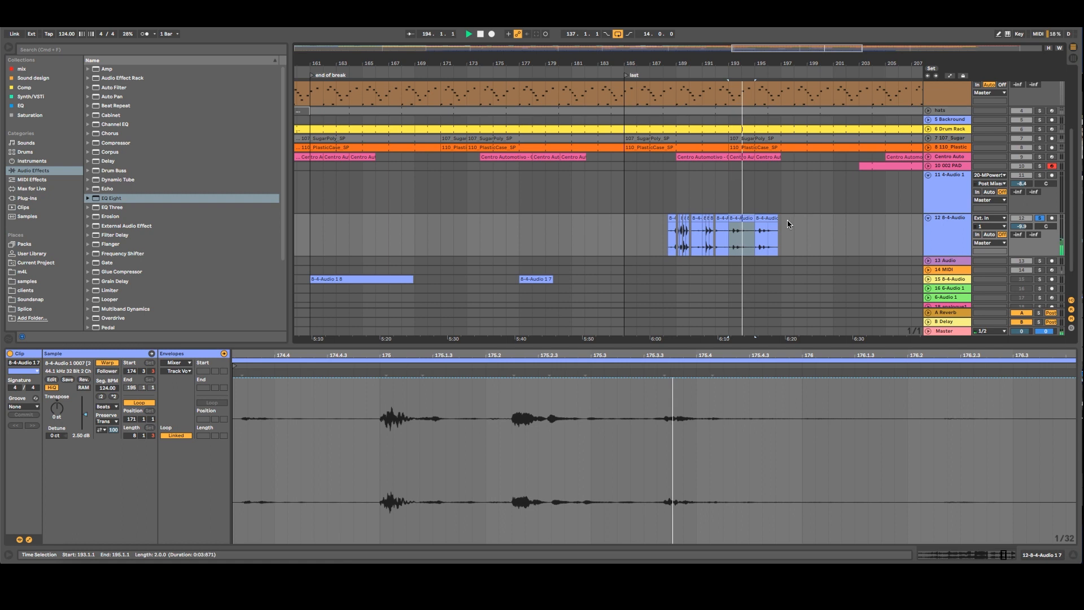
pyautogui.click(768, 232)
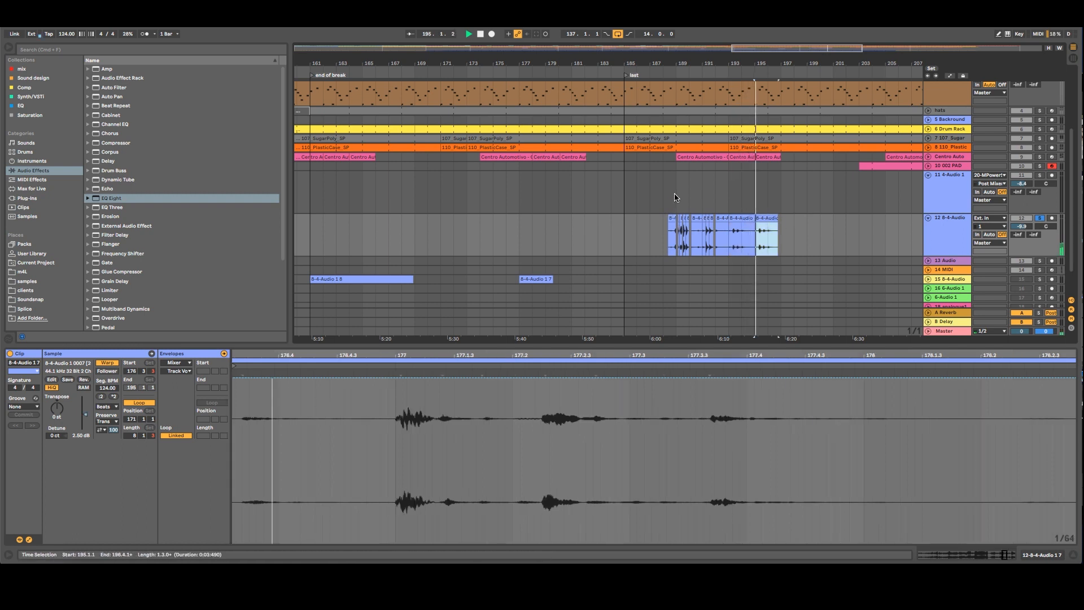
# Replay track 12's clip group from about bar 188, both soloed and within the full mix
pyautogui.click(670, 72)
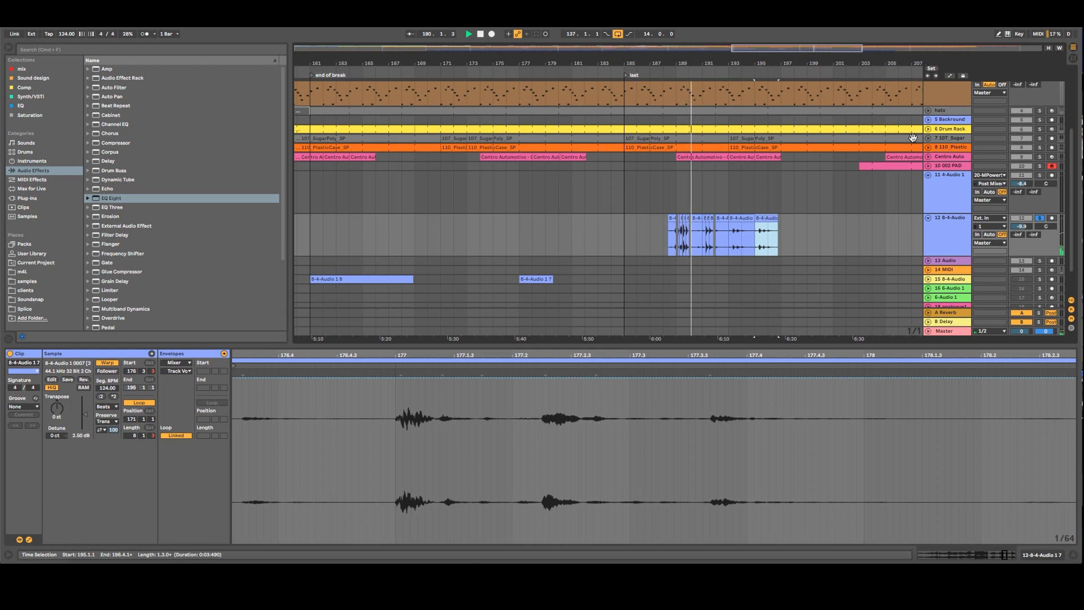
pyautogui.click(683, 73)
pyautogui.click(667, 68)
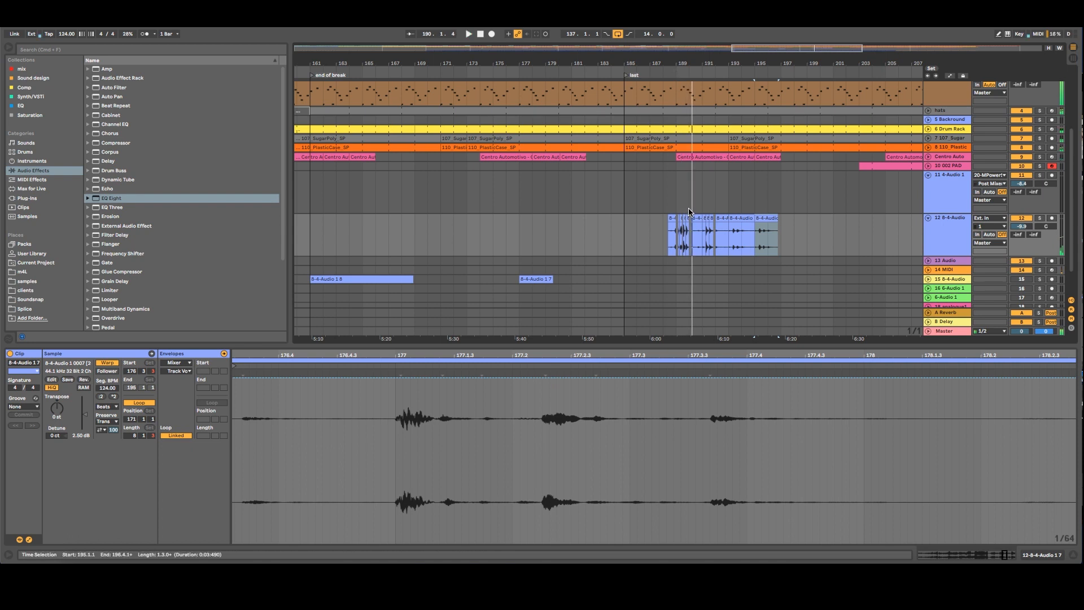
pyautogui.moveTo(668, 64); pyautogui.dragTo(669, 64)
pyautogui.click(668, 71)
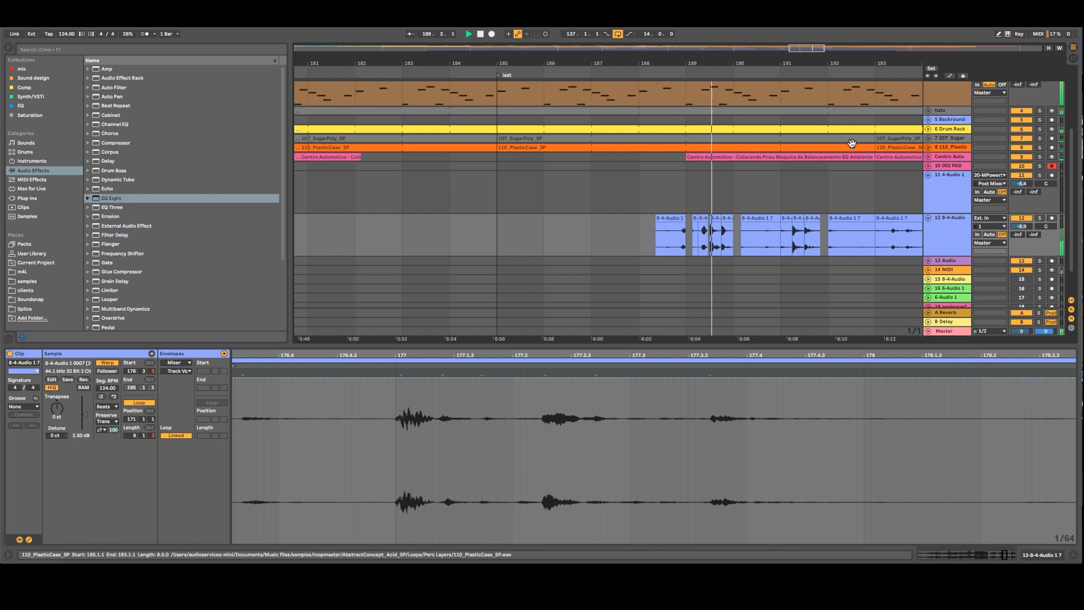
# Inspect the short track 12 clip at 189.2.1 and replay the passage with the track soloed
pyautogui.click(704, 214)
pyautogui.press('space')
pyautogui.press('space')
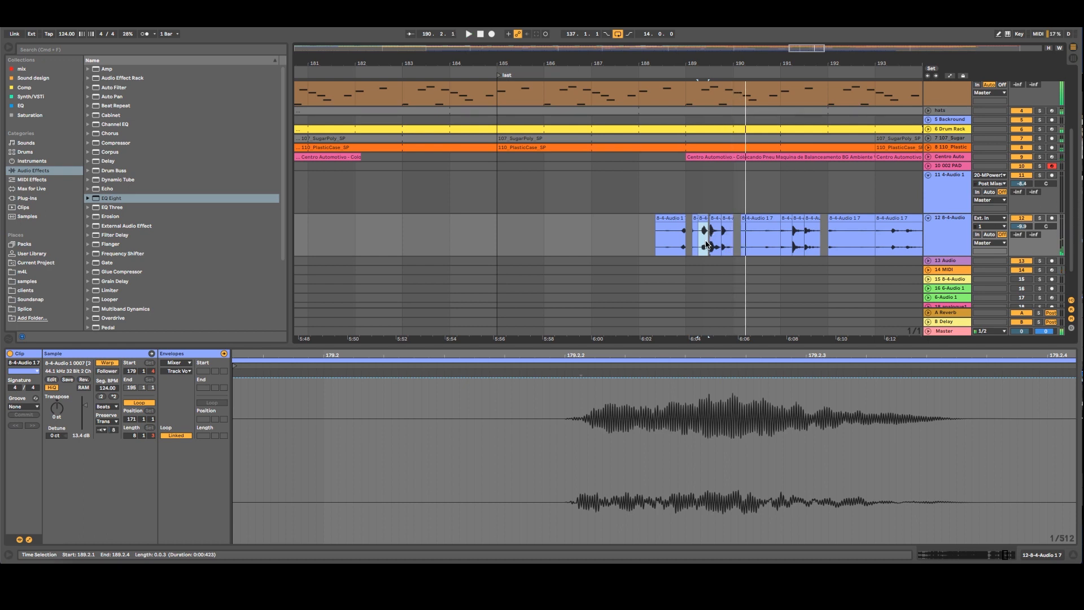
pyautogui.click(696, 226)
pyautogui.click(1040, 218)
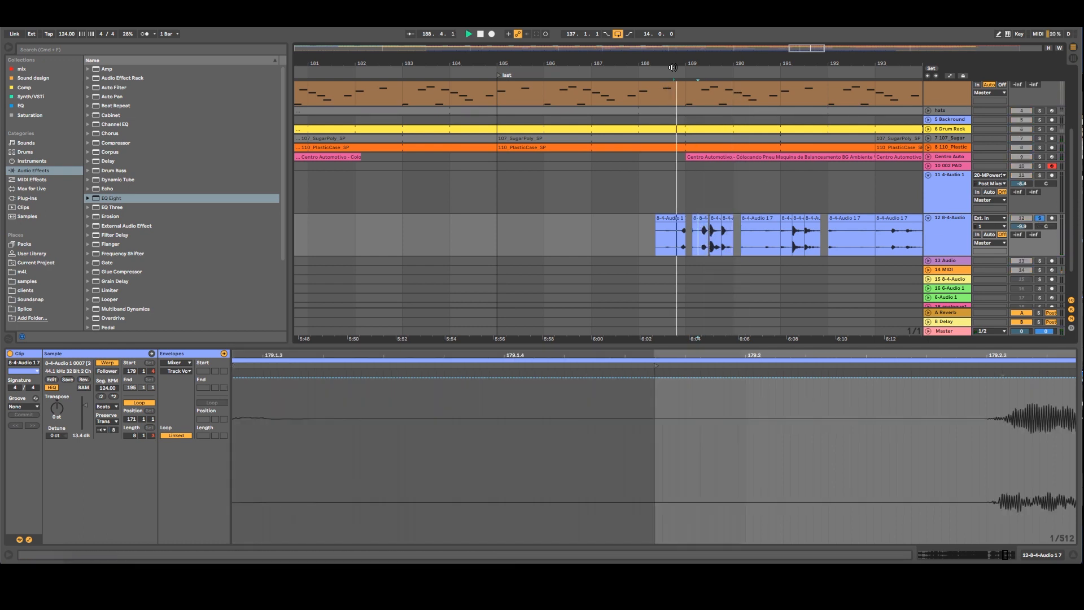
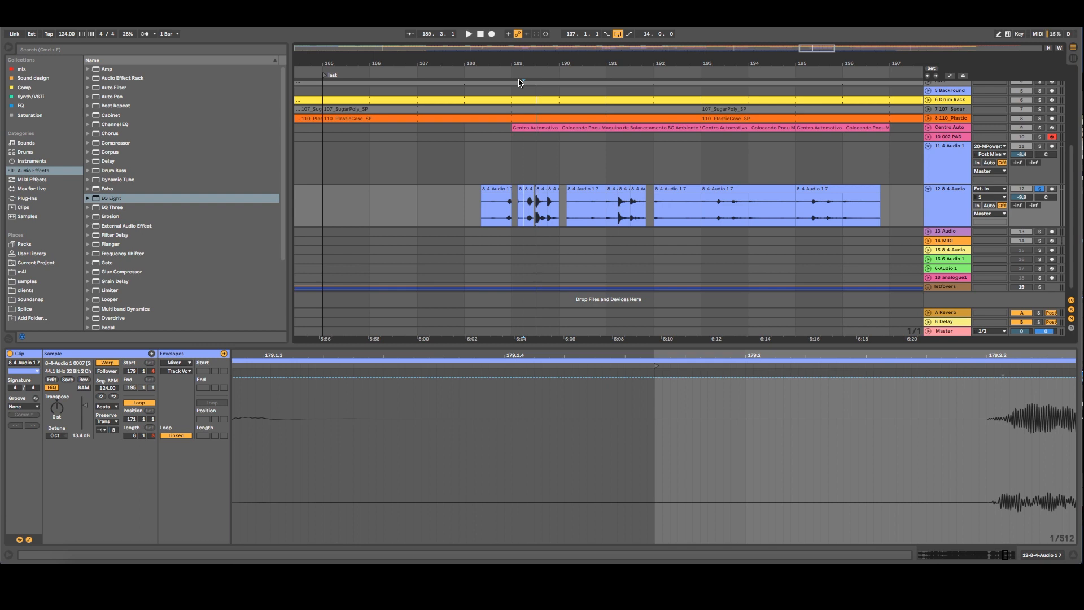
# Replay from bar 189 and examine track 12's clips in that bar and the first clip of the group
pyautogui.click(508, 72)
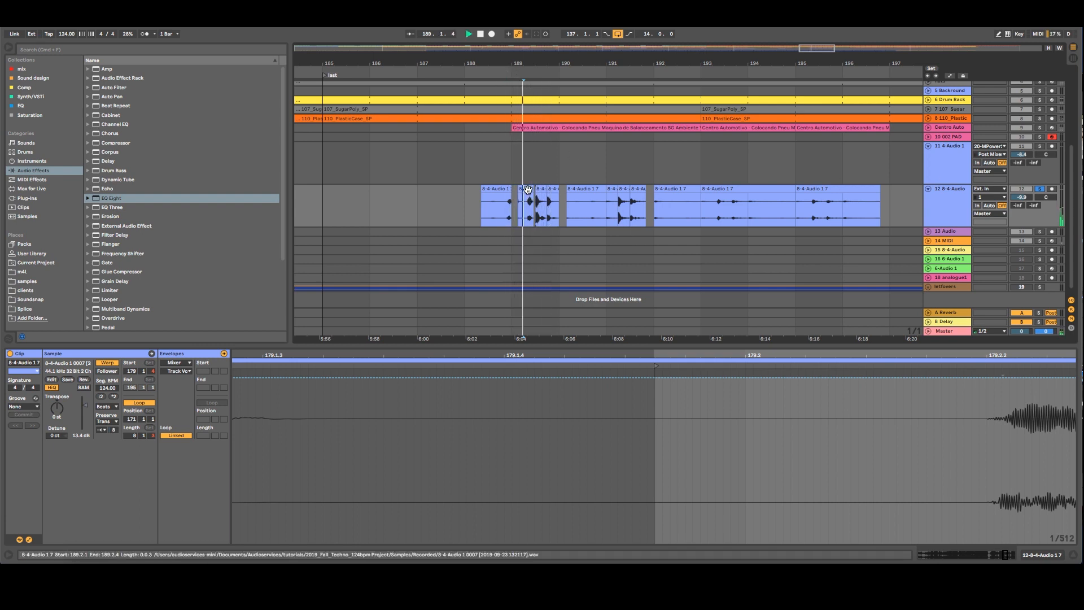
pyautogui.moveTo(512, 207); pyautogui.dragTo(558, 206)
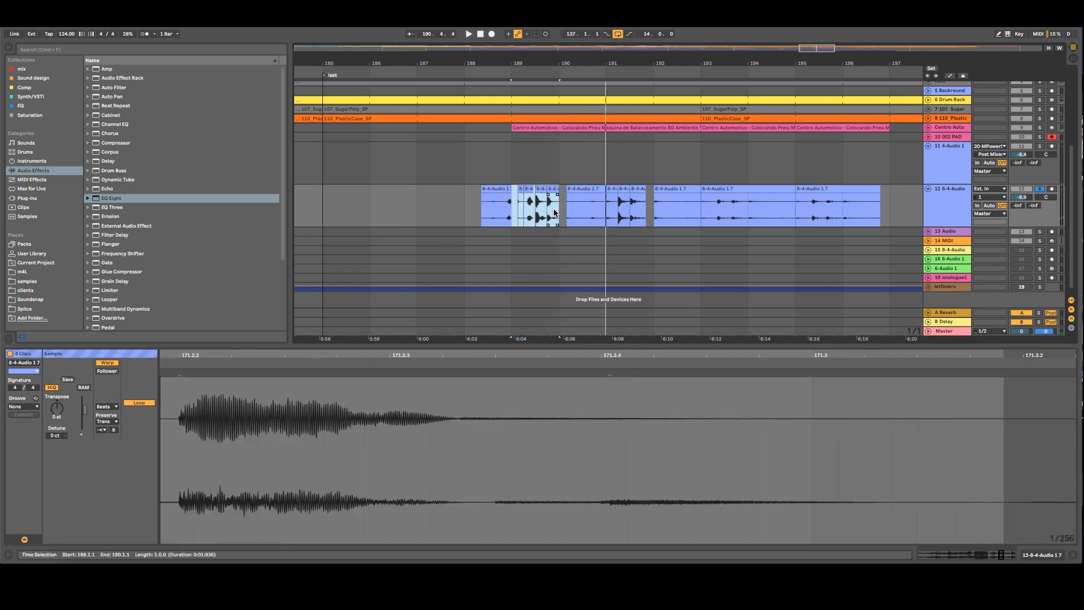
pyautogui.click(500, 188)
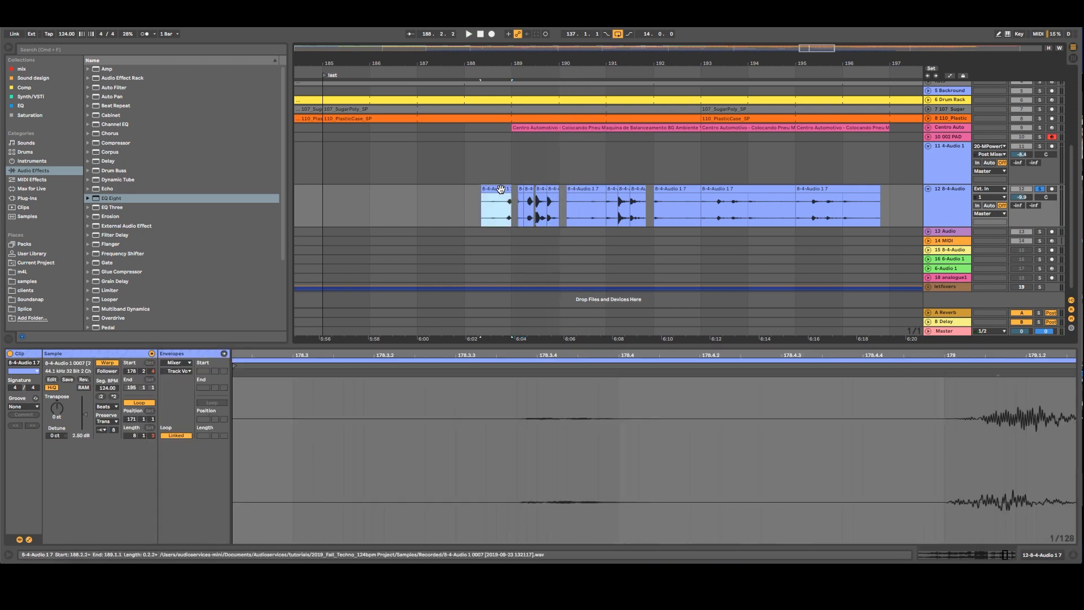
# Delete track 12's clip in bar 188, audition from bar 190, and delete all its clips from bar 190 through bar 196
pyautogui.press('Delete')
pyautogui.click(599, 197)
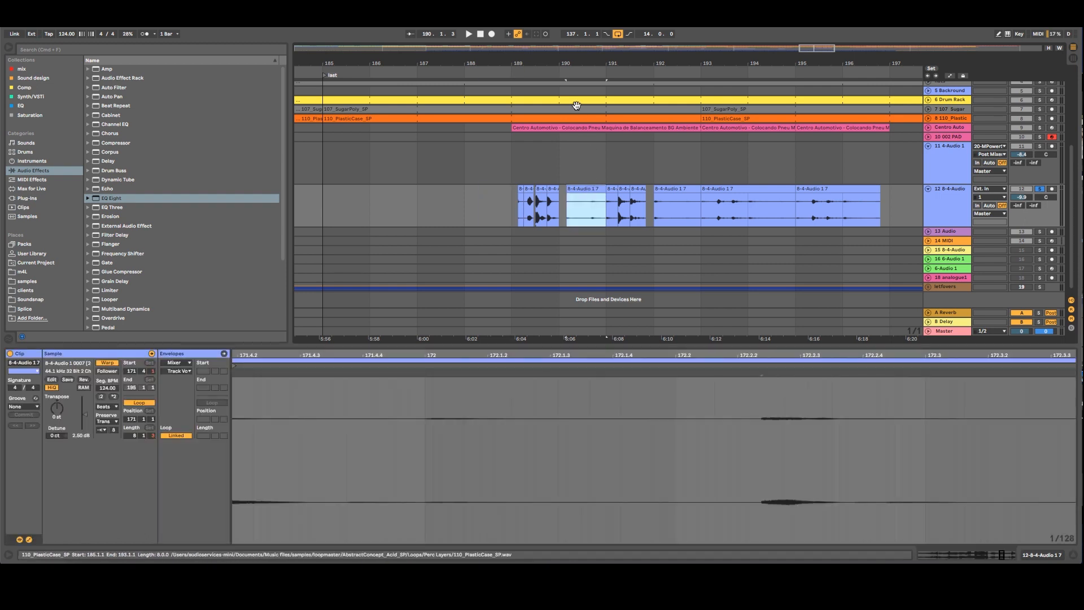
pyautogui.click(578, 71)
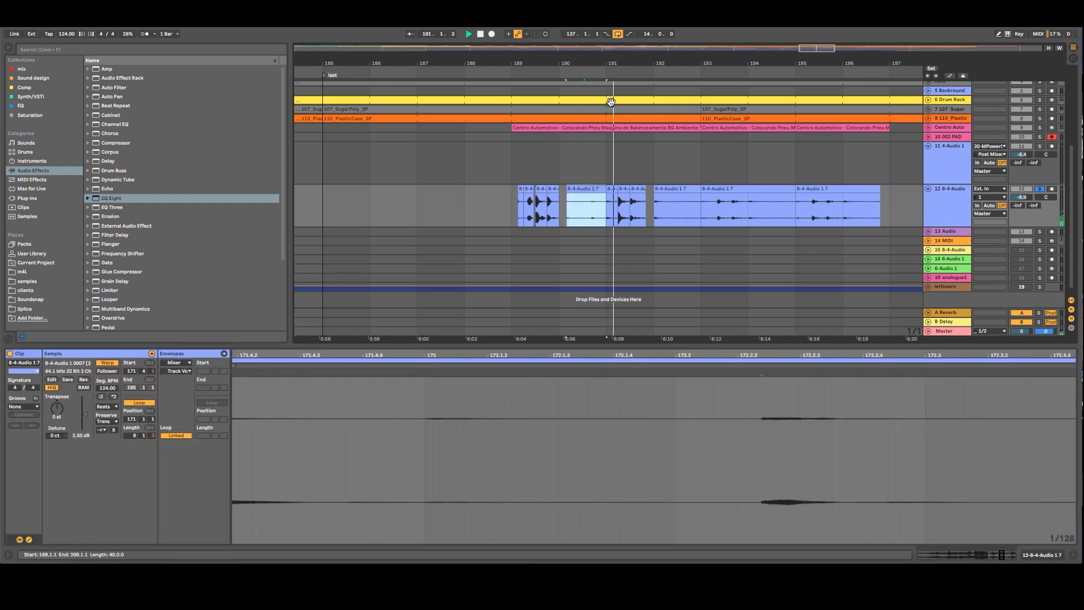
pyautogui.keyDown('shift'); pyautogui.click(836, 189); pyautogui.keyUp('shift')
pyautogui.press('Delete')
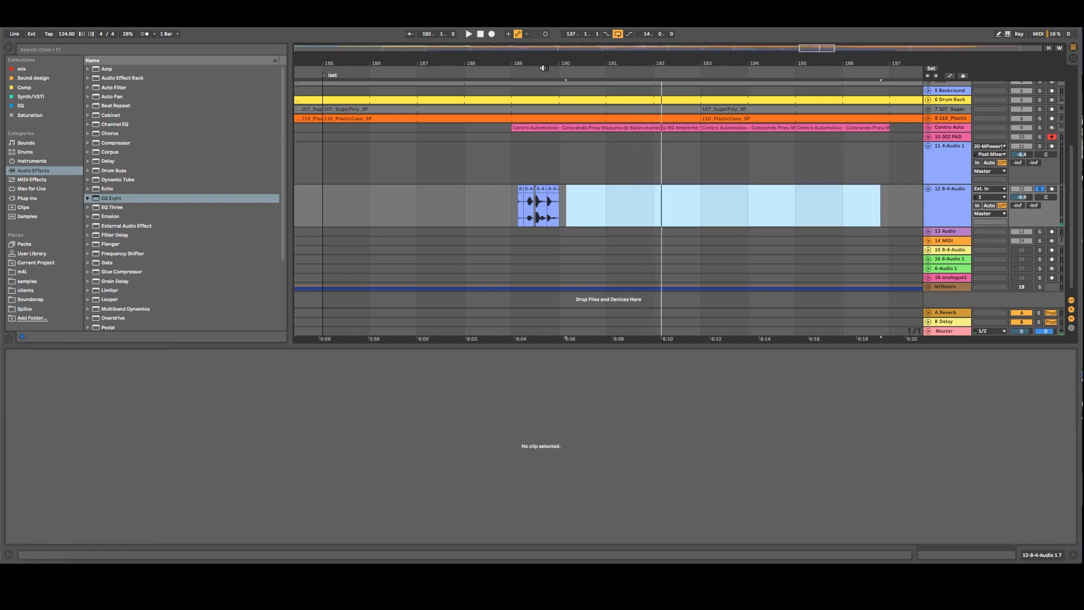
# Consolidate track 12's clips in bar 189 into a single one-bar clip and move it to bar 145 in the break
pyautogui.press('space')
pyautogui.press('-')
pyautogui.moveTo(558, 64); pyautogui.dragTo(502, 197)
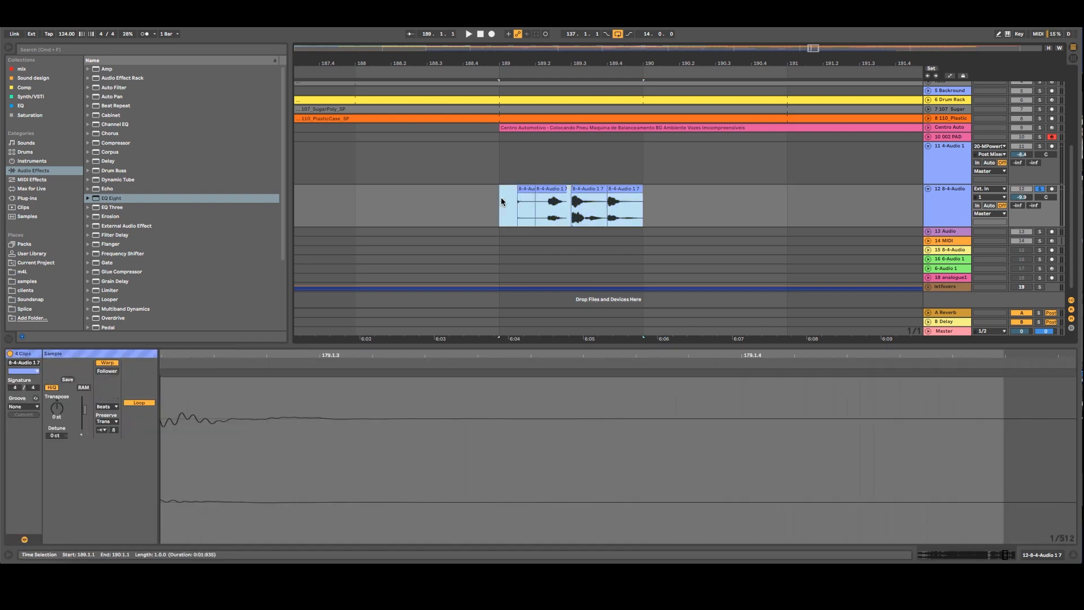
pyautogui.press('super+j')
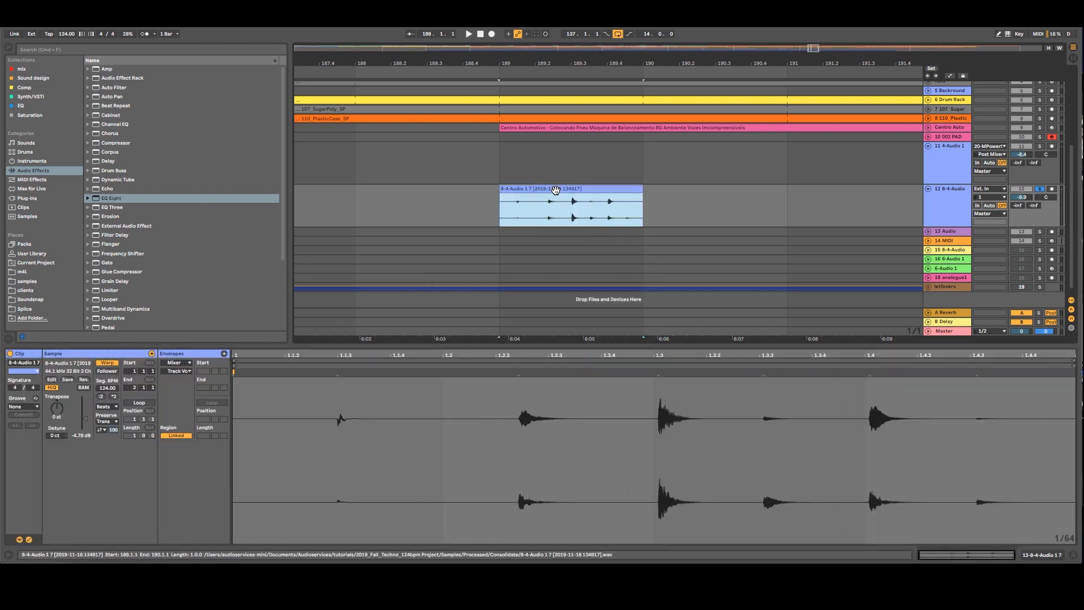
pyautogui.moveTo(548, 67); pyautogui.dragTo(710, 4)
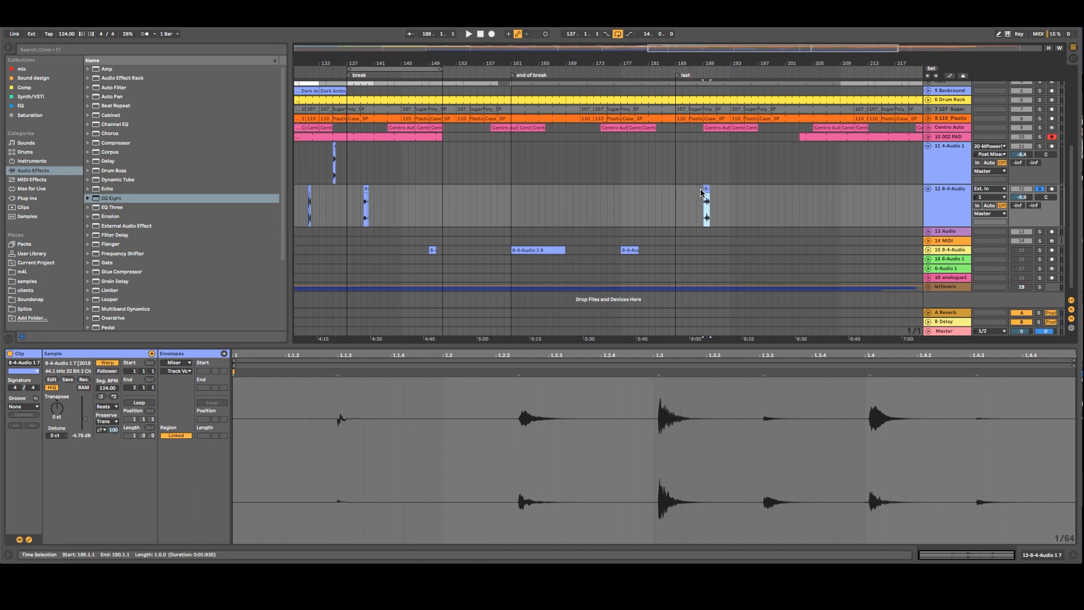
pyautogui.moveTo(702, 193); pyautogui.dragTo(415, 203)
# Solo track 15, audition its clips from bar 149, and set the track volume to -3.7 dB
pyautogui.click(552, 244)
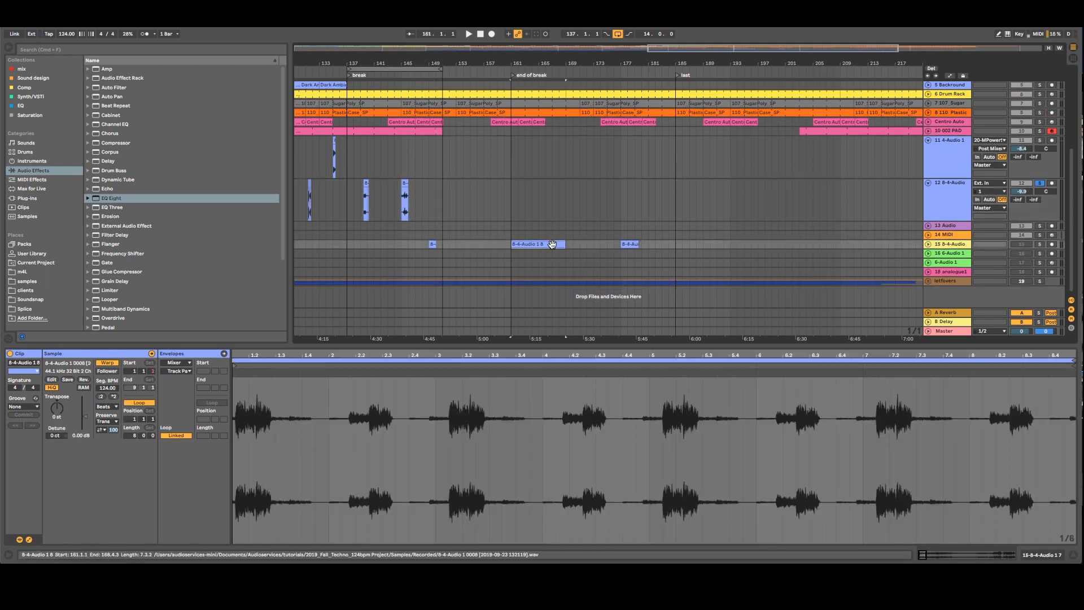
pyautogui.click(433, 244)
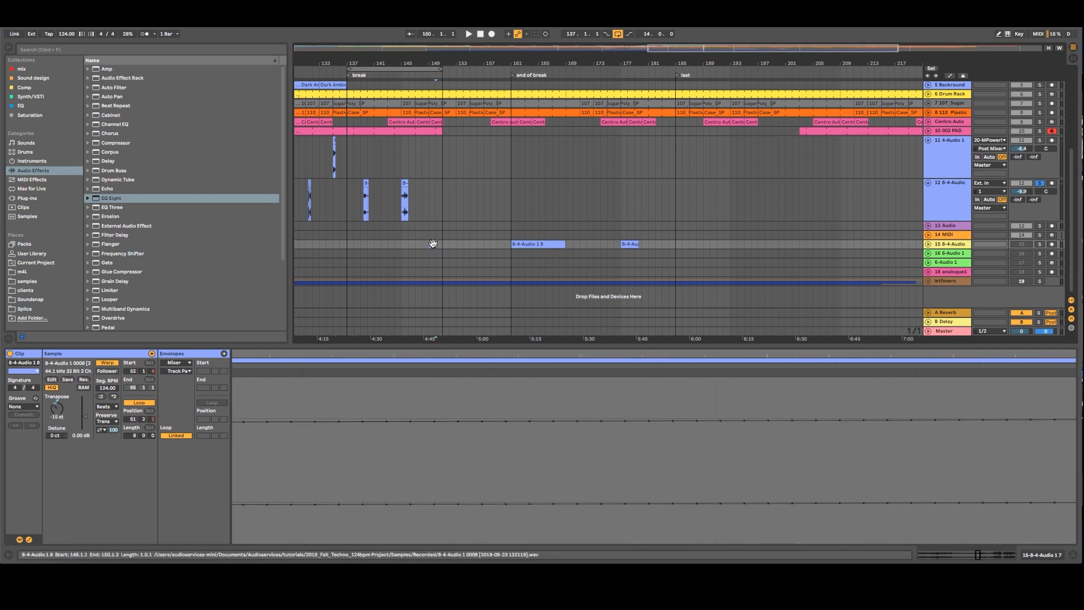
pyautogui.keyDown('shift'); pyautogui.click(630, 244); pyautogui.keyUp('shift')
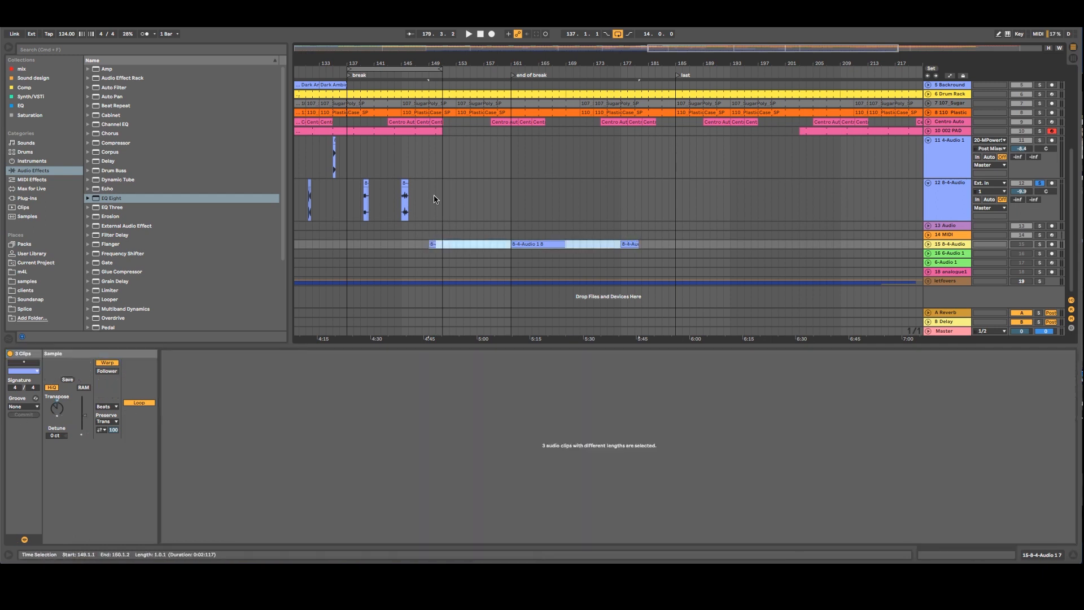
pyautogui.click(428, 72)
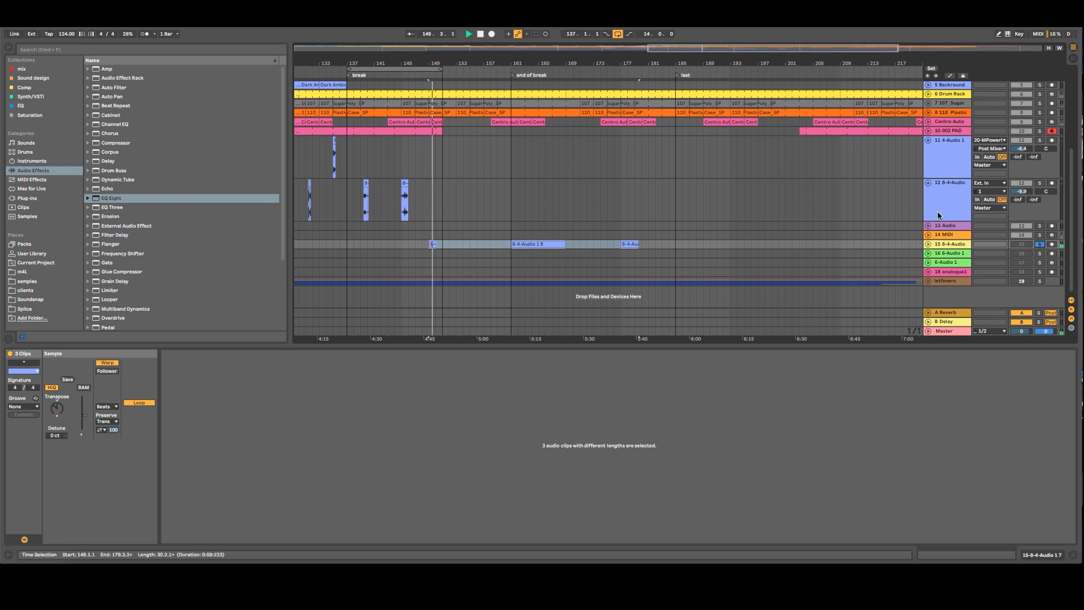
pyautogui.click(928, 244)
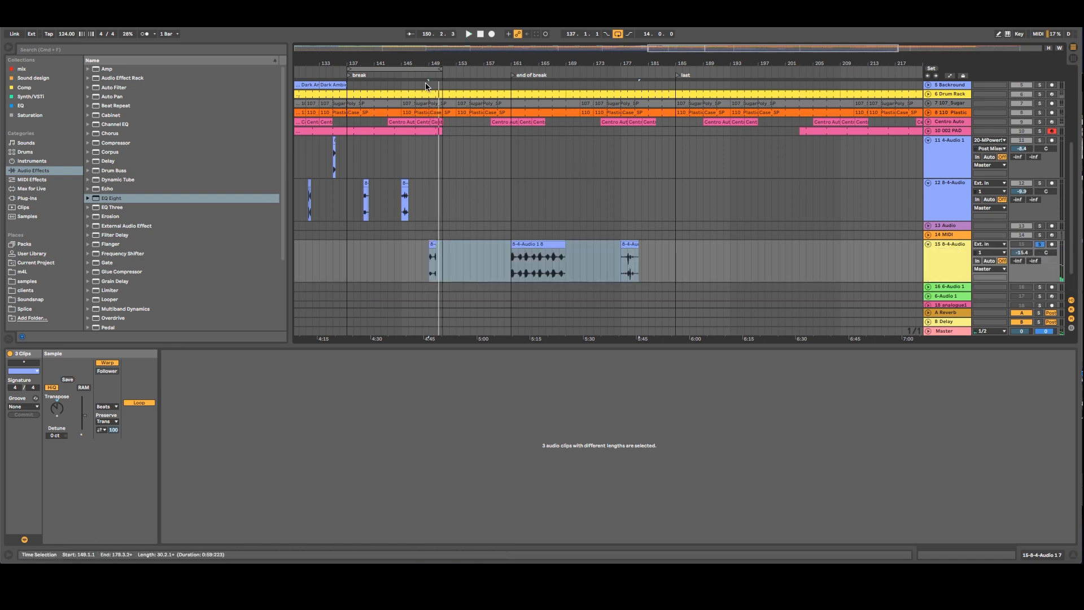
pyautogui.moveTo(1022, 252); pyautogui.dragTo(1022, 235)
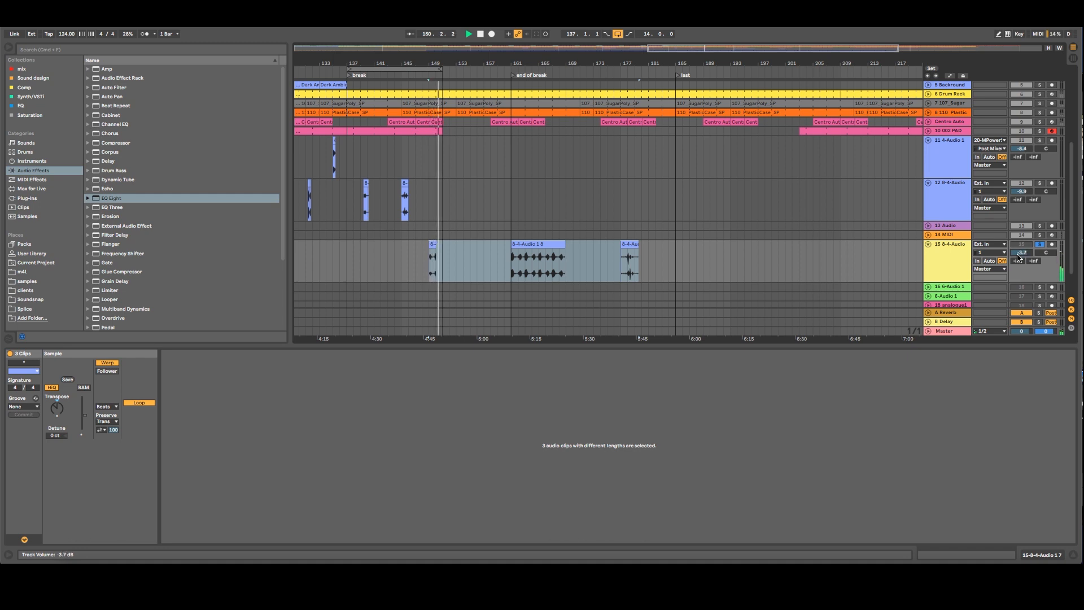
# Unsolo track 15 and audition its clip from the "end of break" locator within the full mix
pyautogui.click(513, 76)
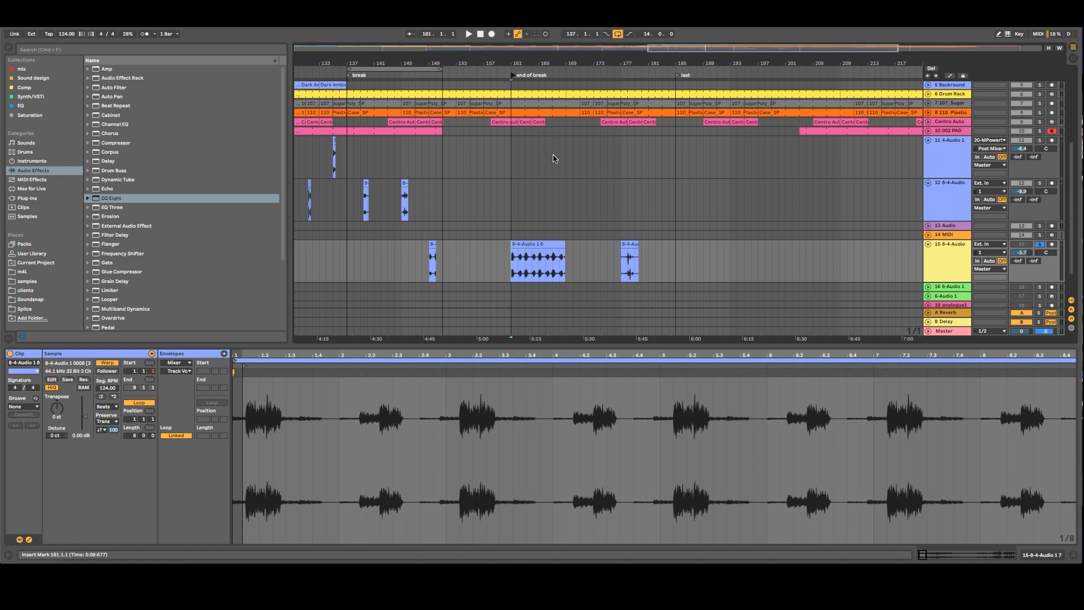
pyautogui.click(1041, 246)
pyautogui.press('space')
pyautogui.click(1021, 245)
pyautogui.press('space')
pyautogui.press('space')
pyautogui.press('space')
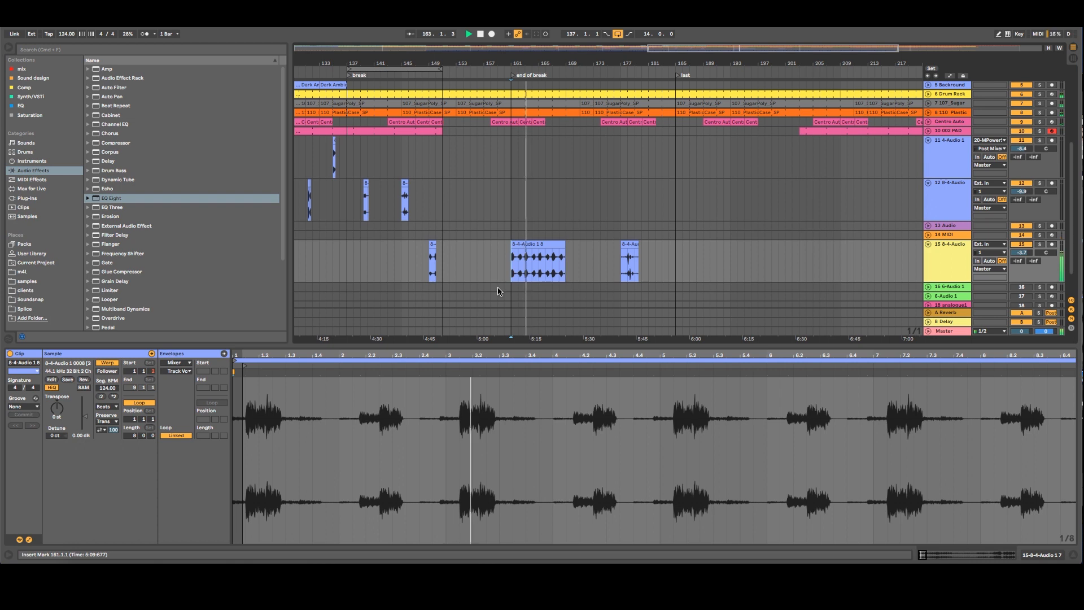
pyautogui.click(950, 258)
pyautogui.press('space')
pyautogui.press('space')
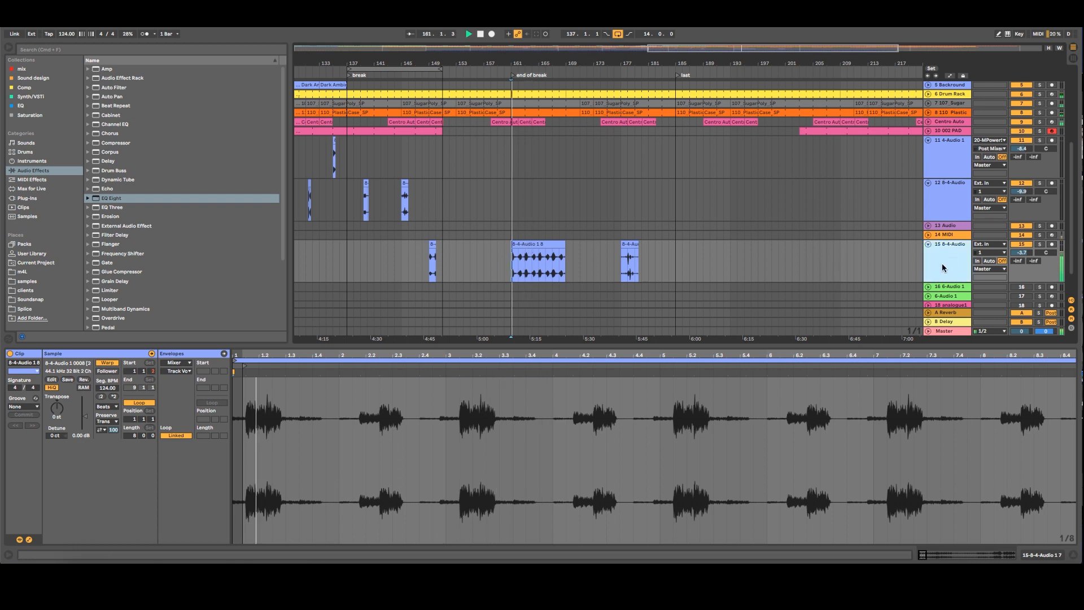
# Shift the start marker of track 15's clip at bar 161 onto its first transient and check the playback
pyautogui.moveTo(512, 62); pyautogui.dragTo(530, 177)
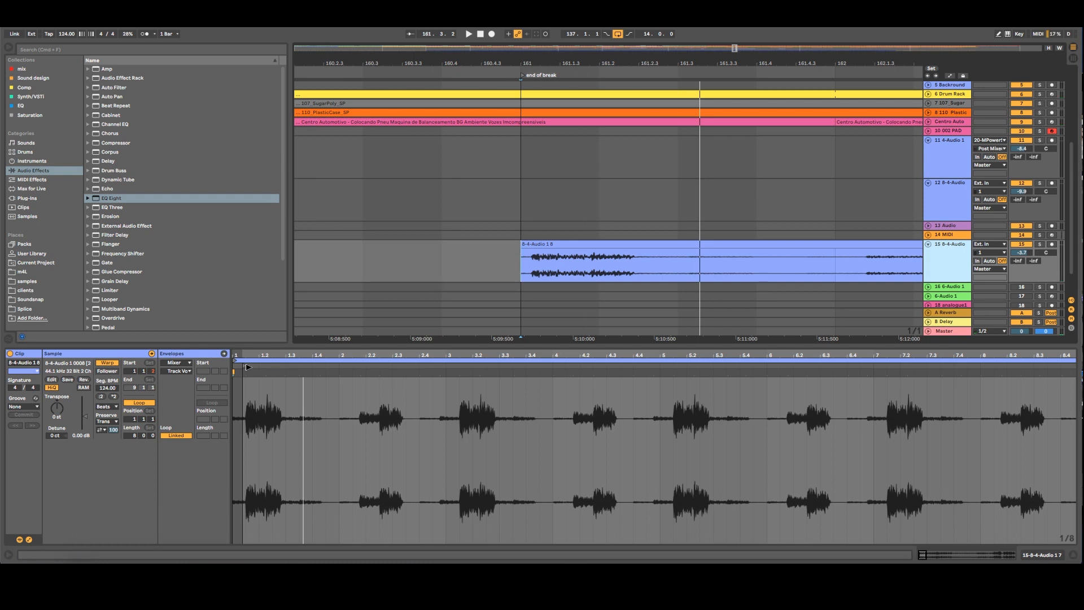
pyautogui.moveTo(247, 368); pyautogui.dragTo(247, 366)
pyautogui.press('space')
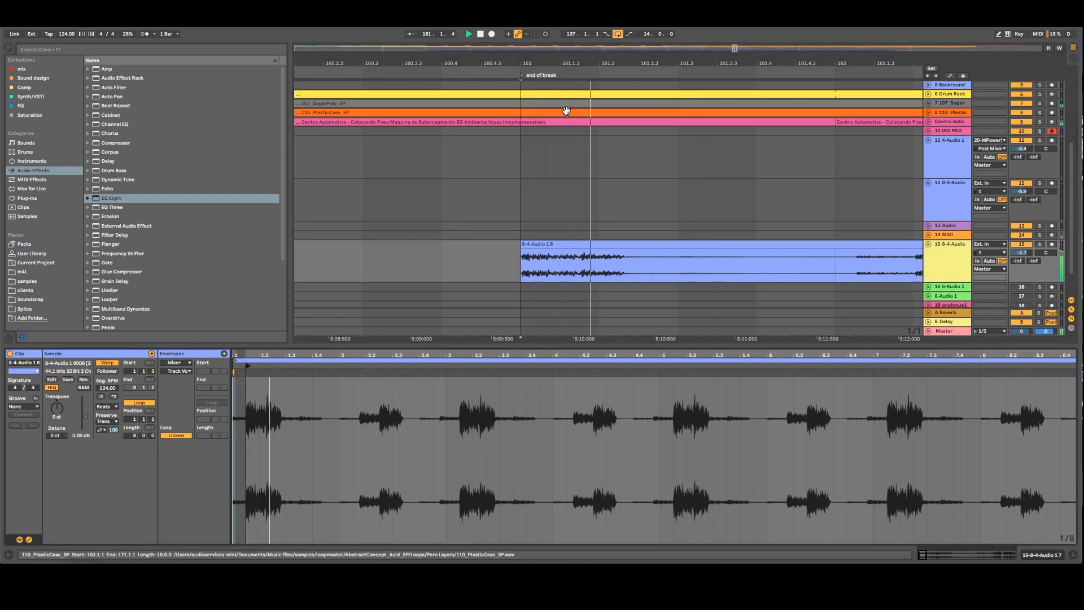
pyautogui.press('space')
# Split track 15's "end of break" clip at bar 162 and play from the one-bar first part
pyautogui.moveTo(689, 59); pyautogui.dragTo(629, 34)
pyautogui.click(656, 272)
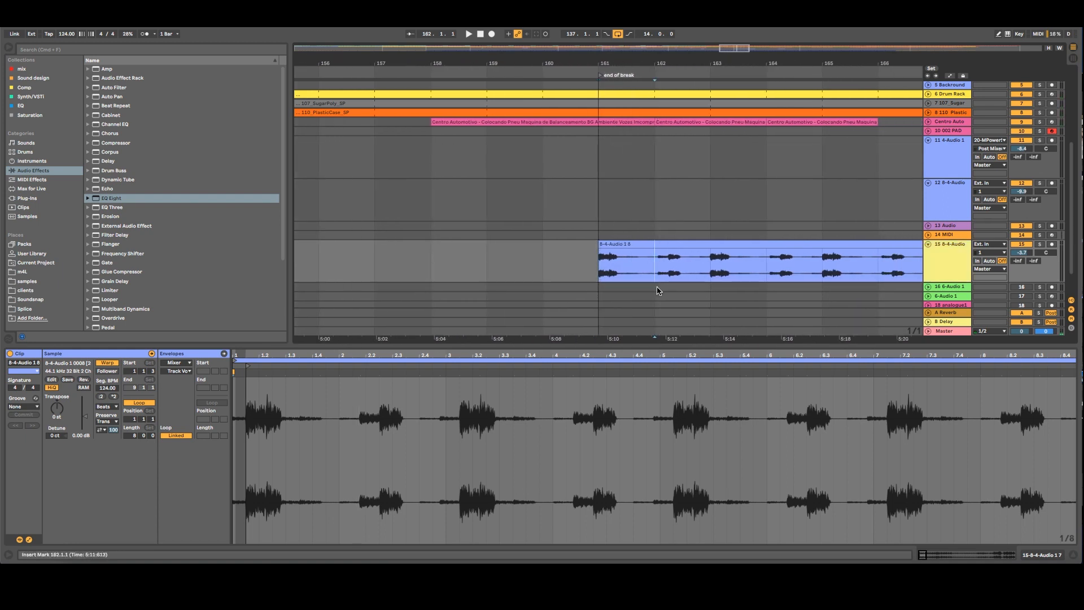
pyautogui.press('super+e')
pyautogui.click(635, 244)
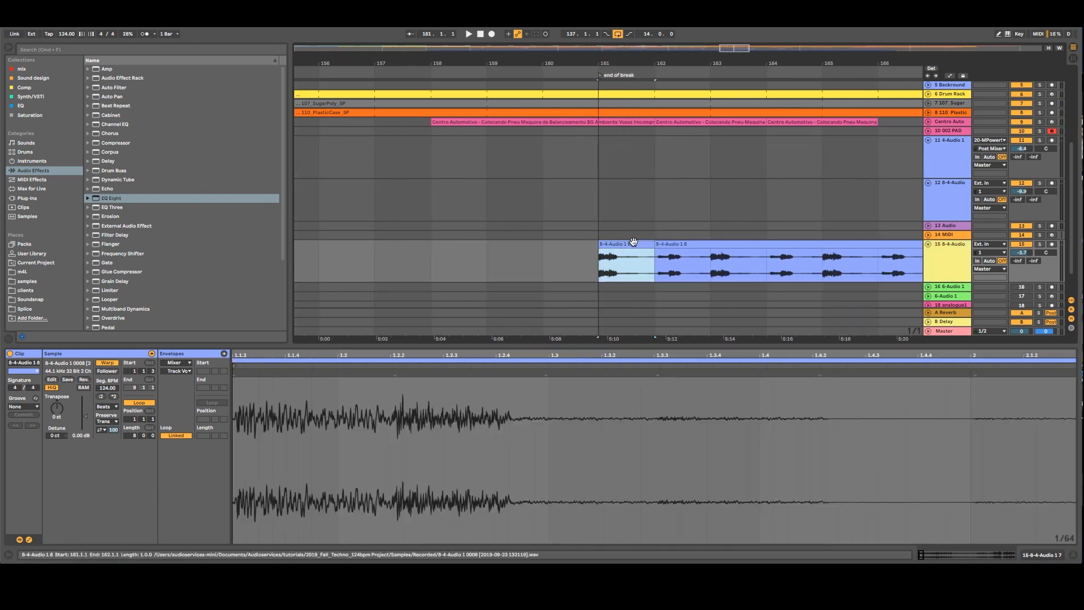
pyautogui.press('space')
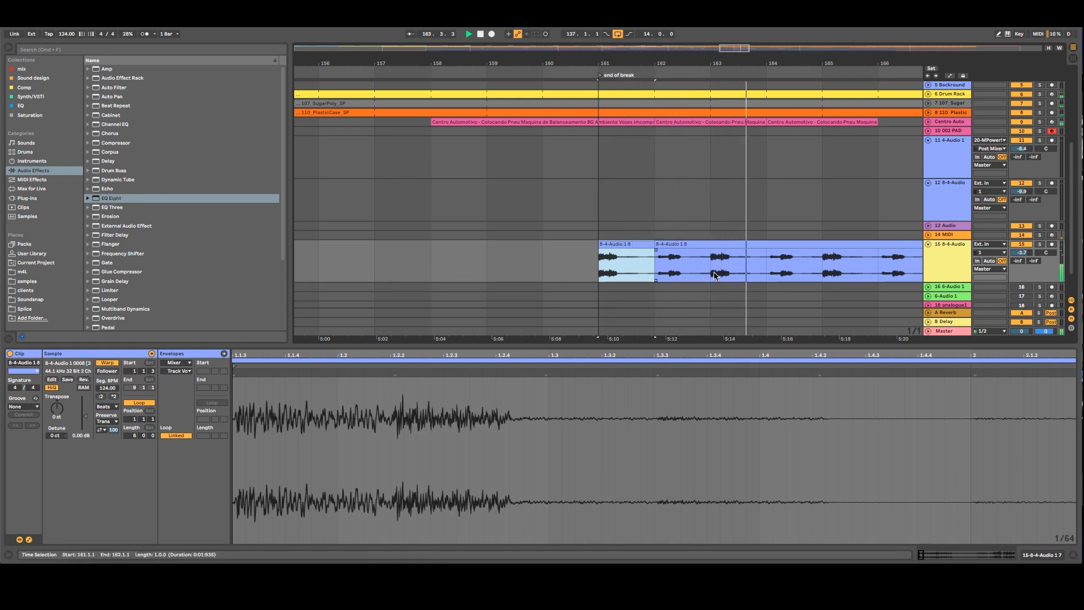
# Move the longer second part of track 15's split clip one bar later to bar 163 and play it
pyautogui.moveTo(735, 62); pyautogui.dragTo(607, 39)
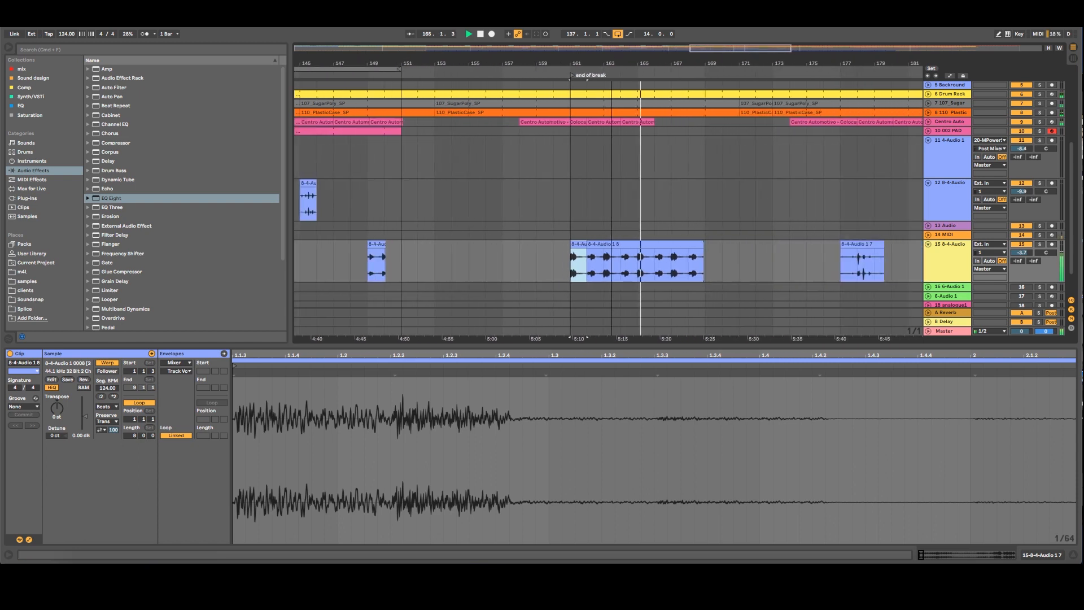
pyautogui.click(649, 247)
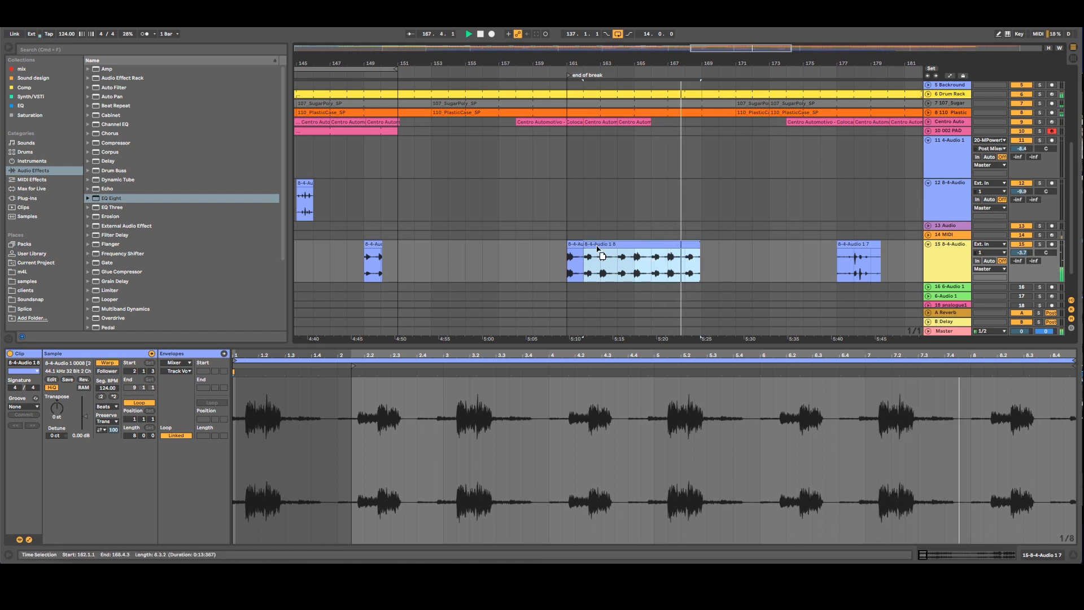
pyautogui.moveTo(587, 247); pyautogui.dragTo(606, 247)
pyautogui.press('space')
pyautogui.press('space')
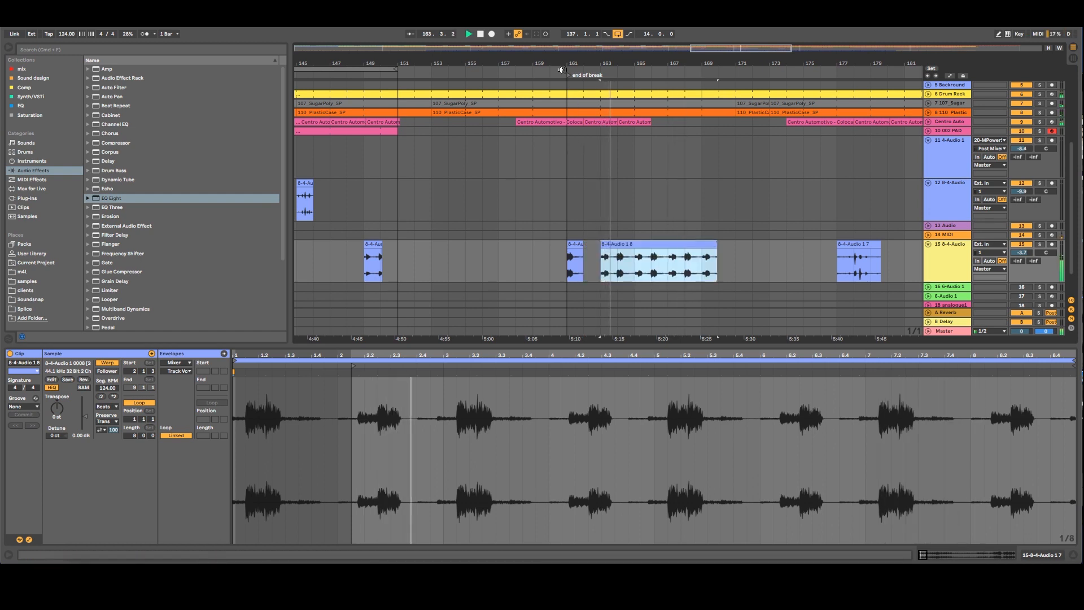
# Replay track 15's separated clips from the "end of break" locator in the full mix
pyautogui.click(570, 77)
pyautogui.press('space')
pyautogui.press('space')
pyautogui.press('space')
pyautogui.click(570, 77)
pyautogui.press('space')
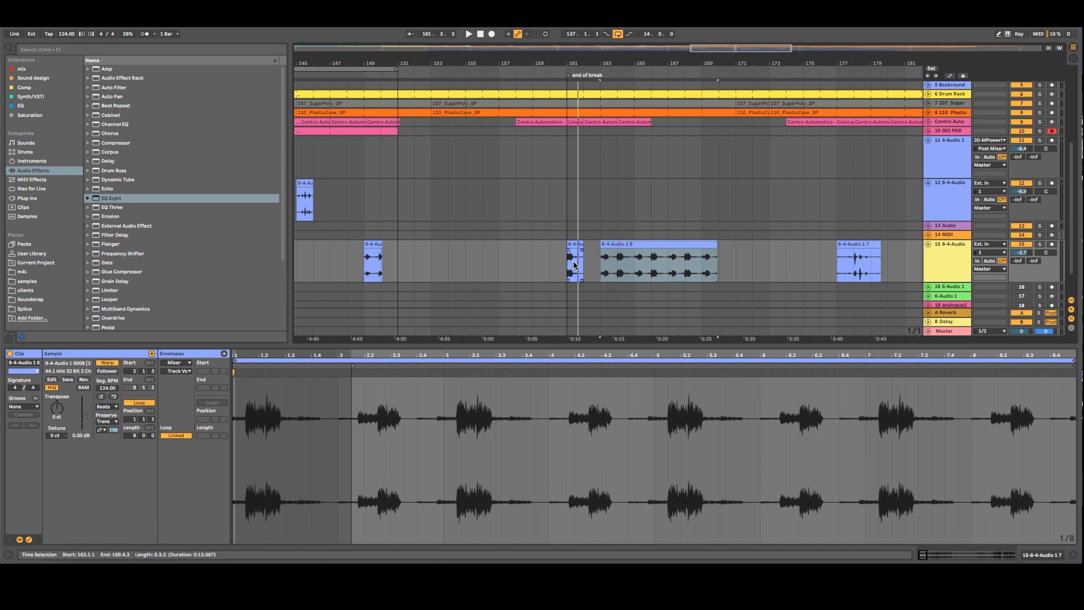
# Move track 15's short clip from bar 149 to the "break" locator at bar 137
pyautogui.scroll(5, 574, 264)
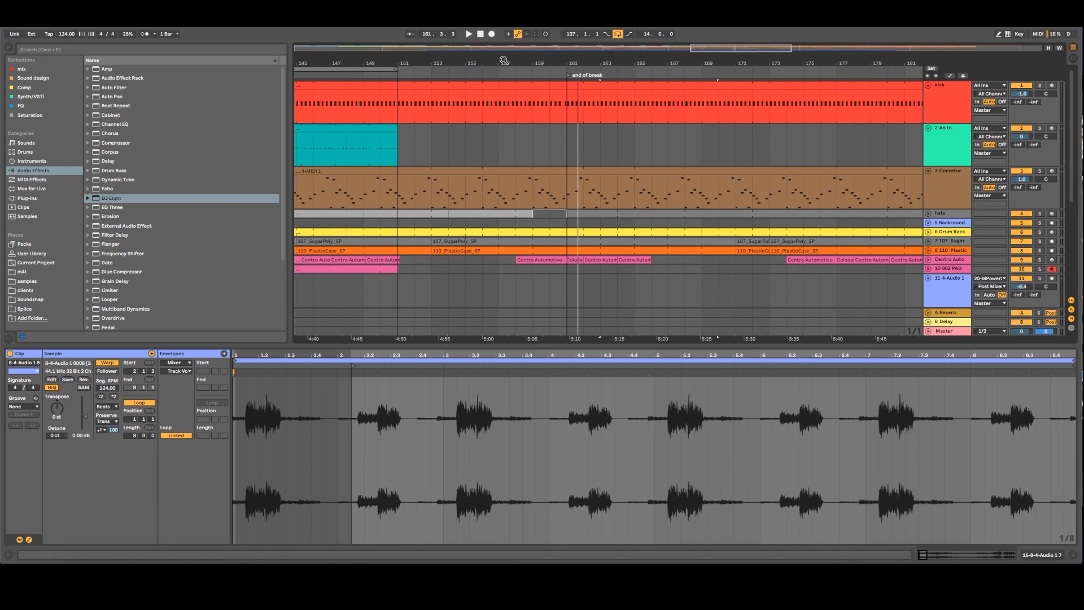
pyautogui.moveTo(411, 66); pyautogui.dragTo(658, 57)
pyautogui.click(597, 126)
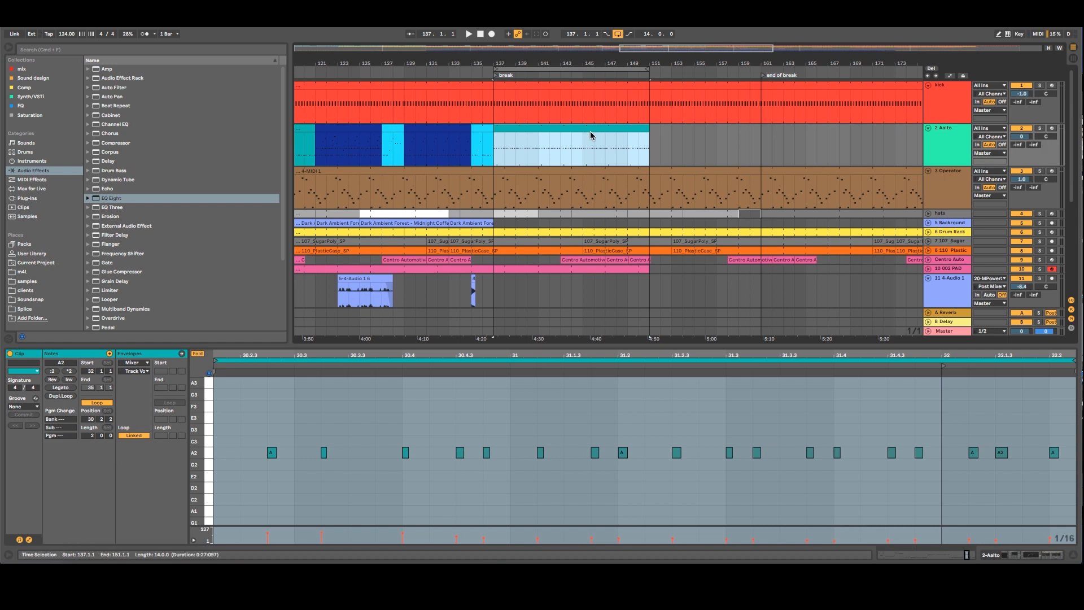
pyautogui.click(495, 79)
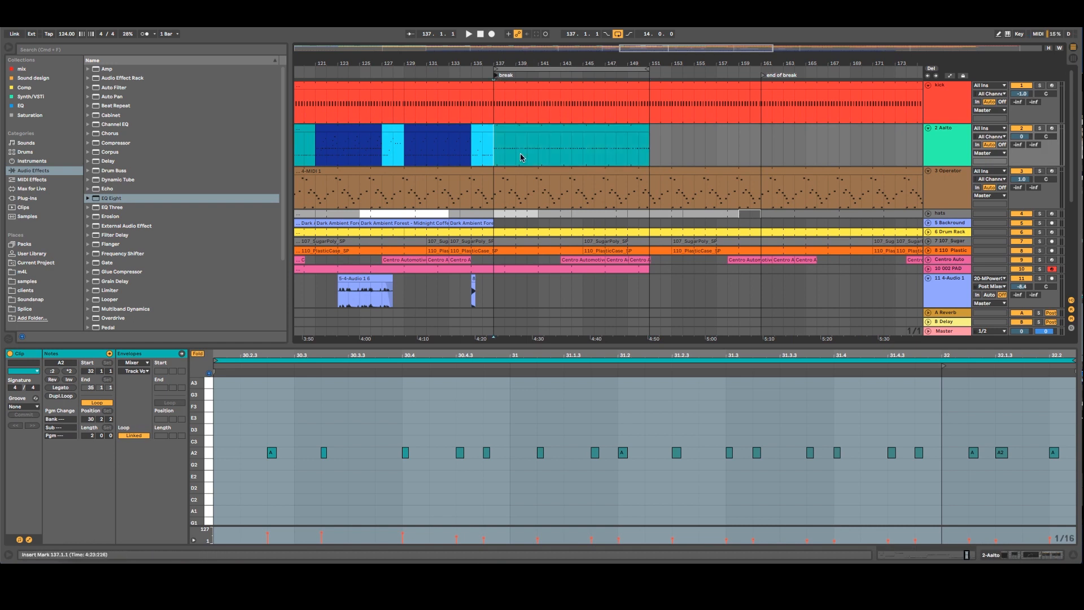
pyautogui.scroll(-5, 588, 241)
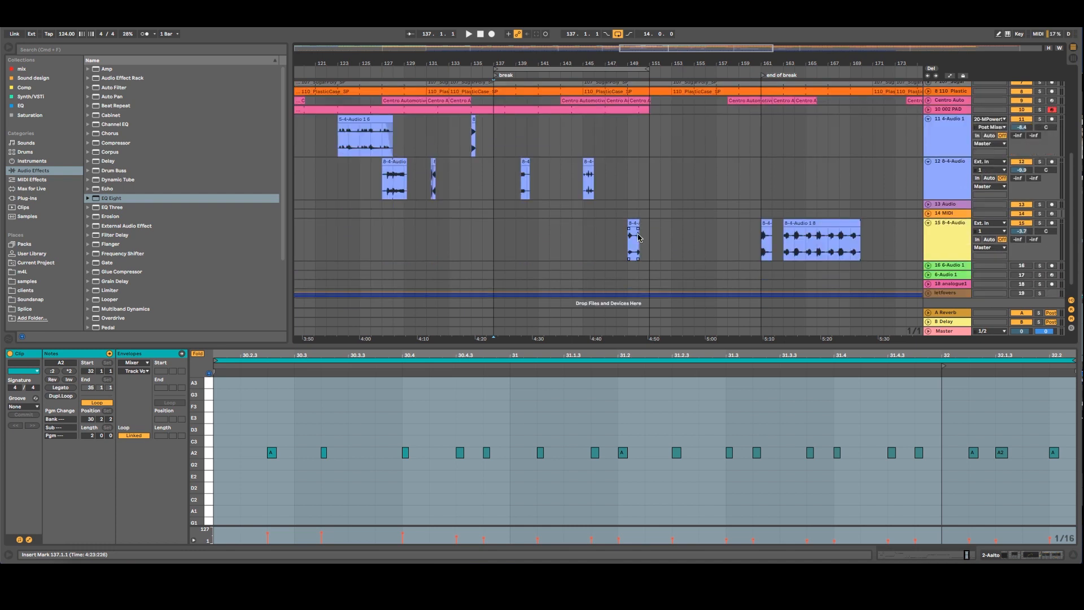
pyautogui.moveTo(640, 238); pyautogui.dragTo(502, 233)
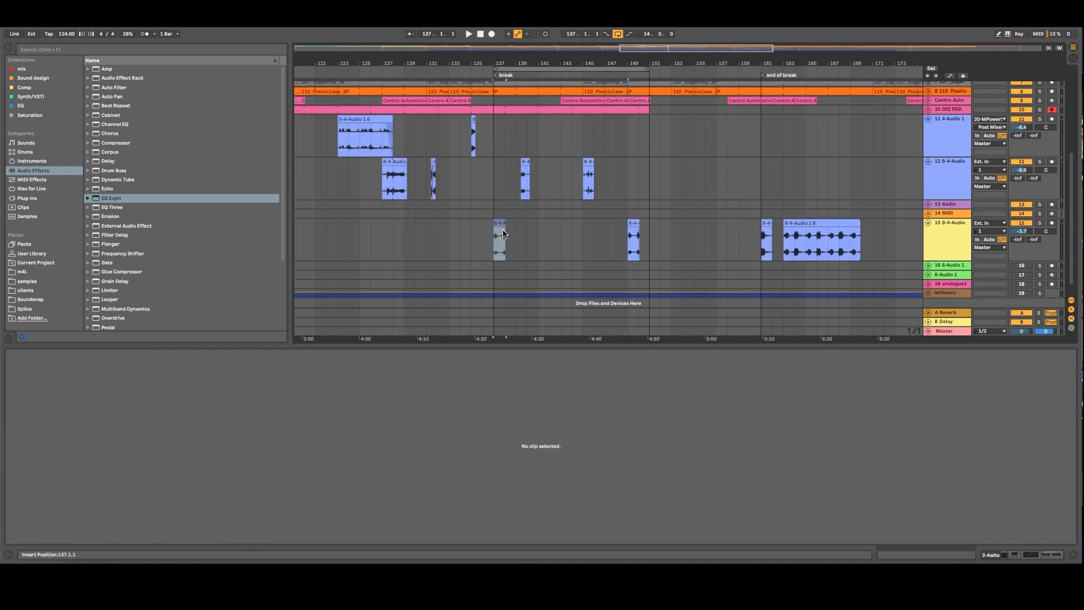
# Look over the whole arrangement from intro to outro, examining how the clips are distributed across the upper tracks and tracks 11 and 12
pyautogui.scroll(4, 501, 236)
pyautogui.scroll(3, 501, 240)
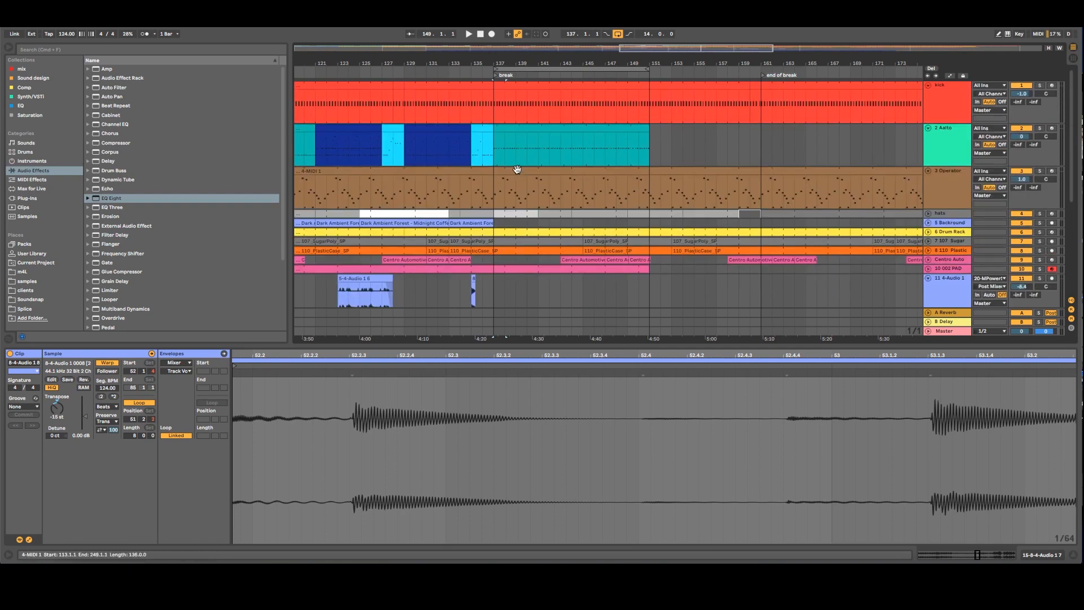
pyautogui.moveTo(460, 63); pyautogui.dragTo(681, 52)
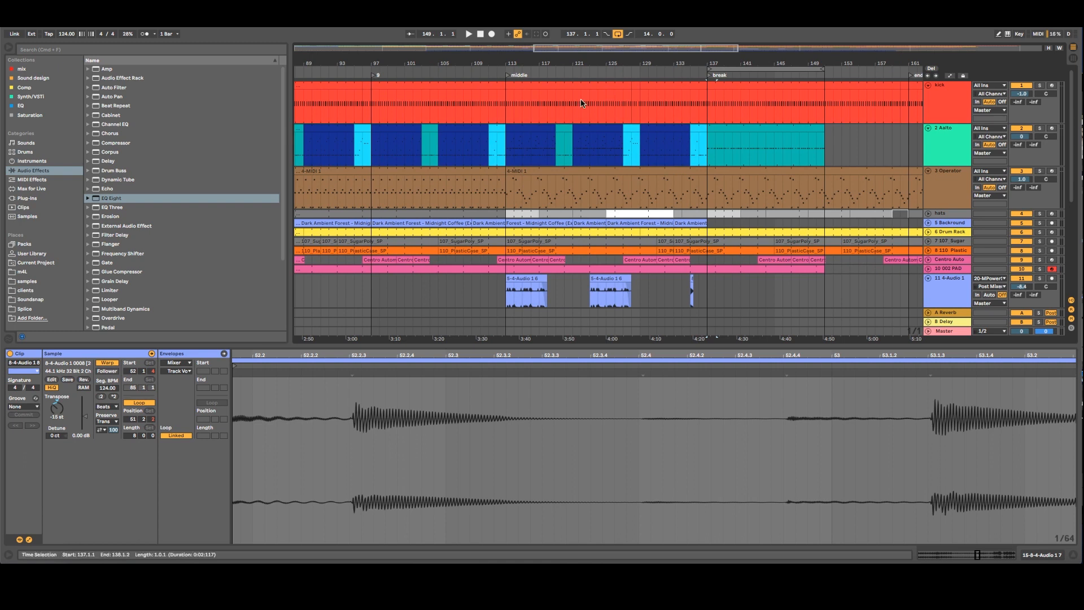
pyautogui.moveTo(507, 61); pyautogui.dragTo(693, 38)
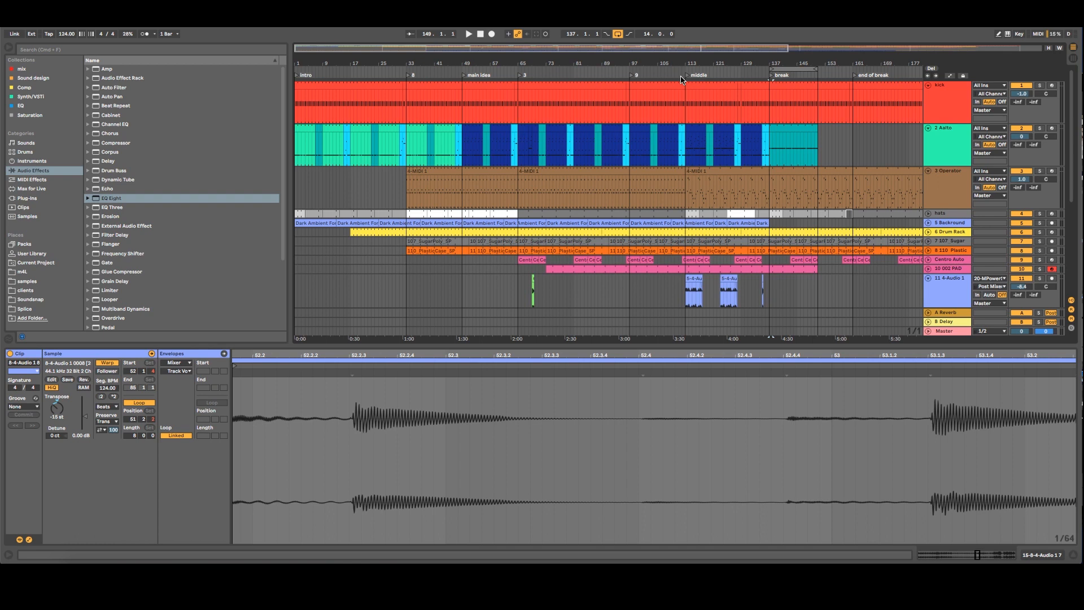
pyautogui.scroll(-3, 682, 79)
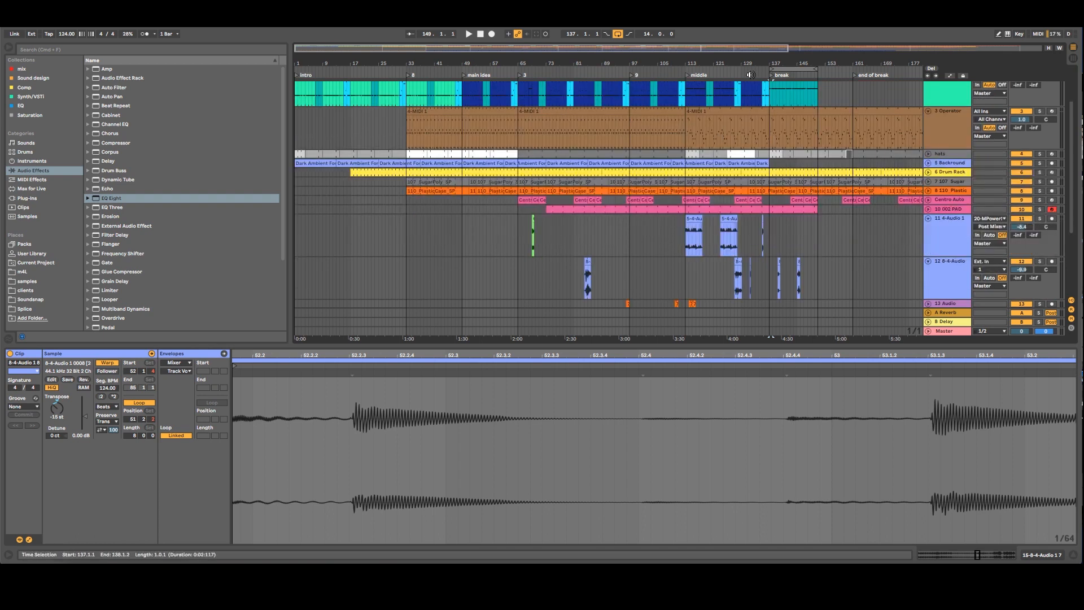
pyautogui.moveTo(758, 63); pyautogui.dragTo(549, 53)
pyautogui.scroll(3, 593, 172)
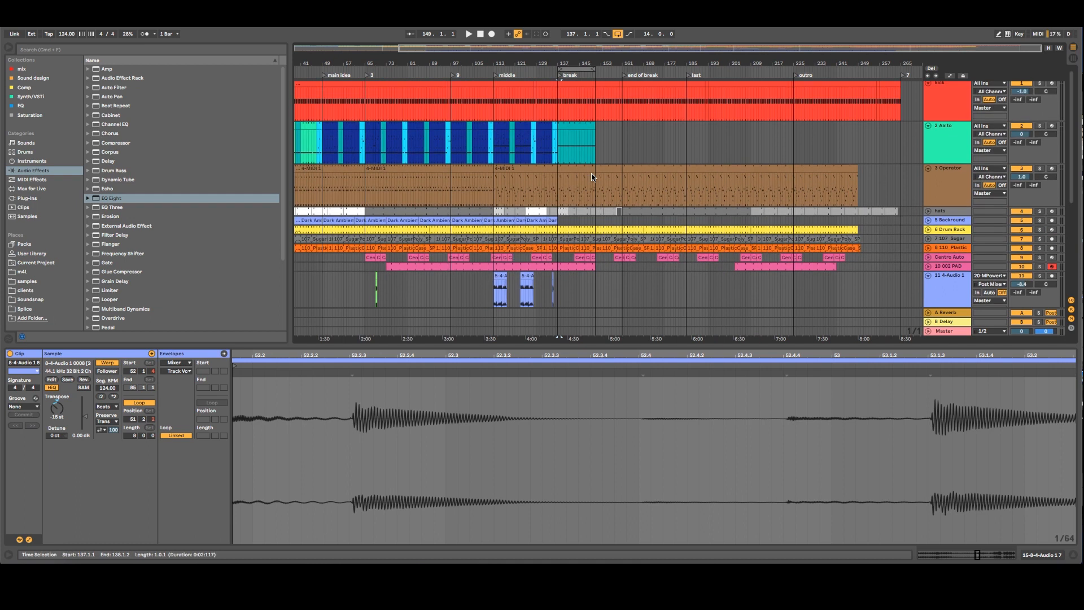
pyautogui.scroll(-3, 592, 177)
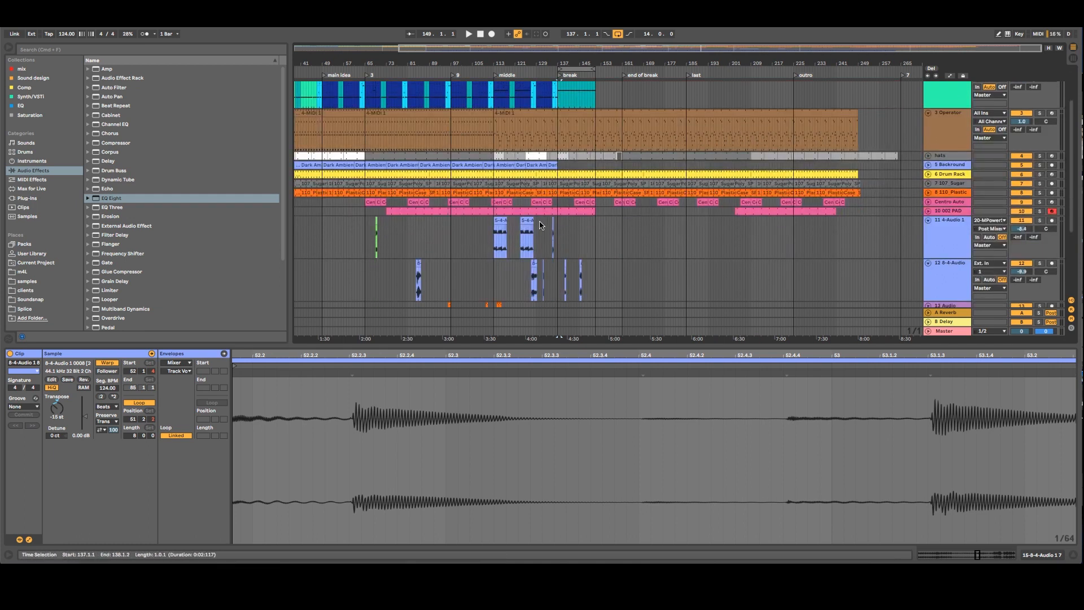
# Move the 14-bar clip on track 2 Aalto from the "break" locator to bar 223, near the outro
pyautogui.scroll(-1, 551, 237)
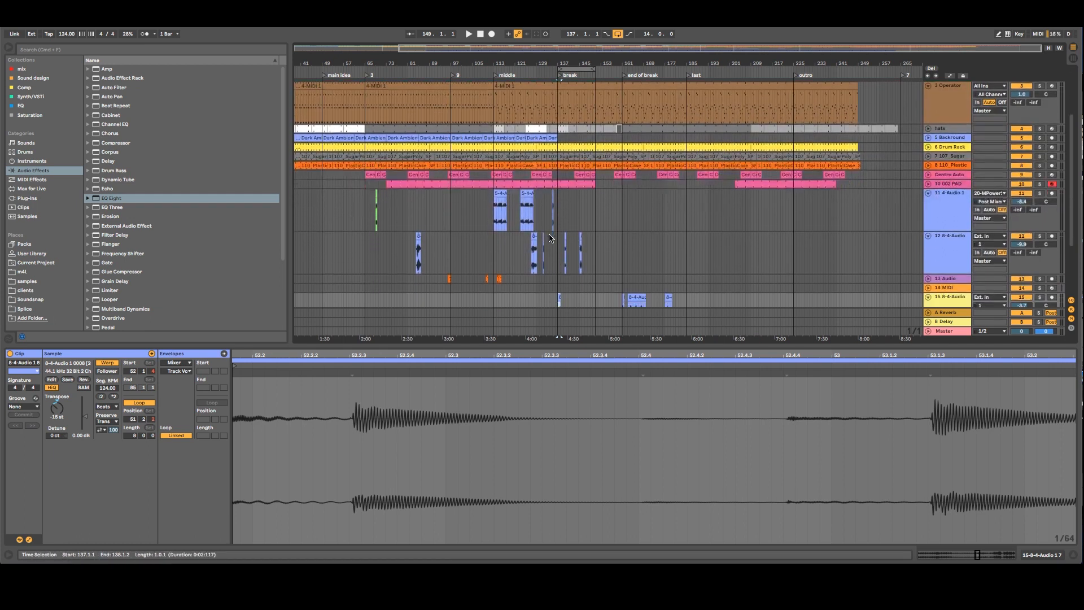
pyautogui.scroll(2, 551, 237)
pyautogui.scroll(2, 551, 238)
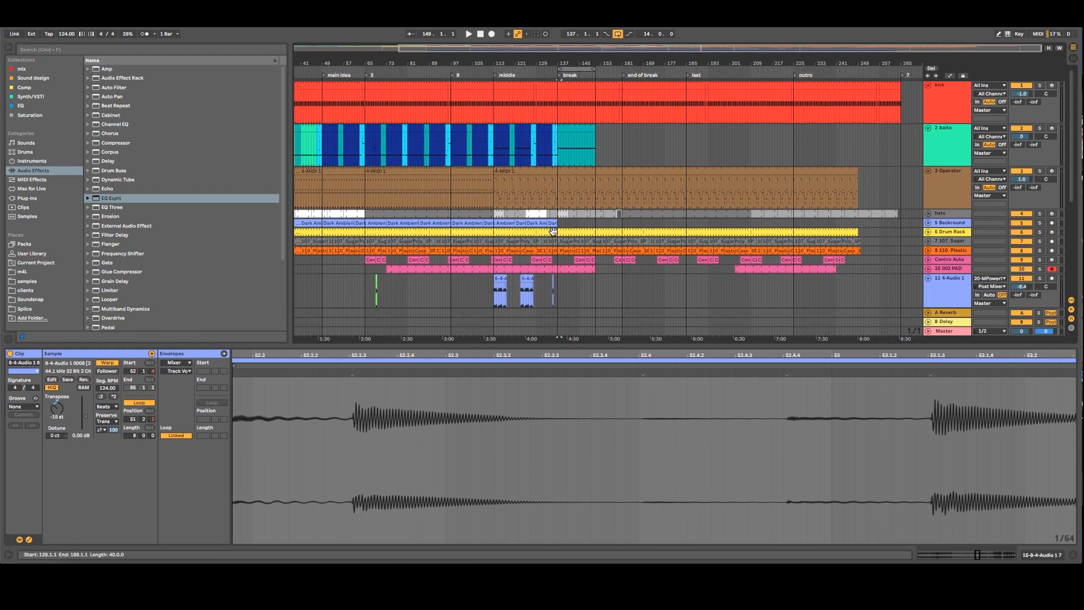
pyautogui.scroll(-2, 544, 250)
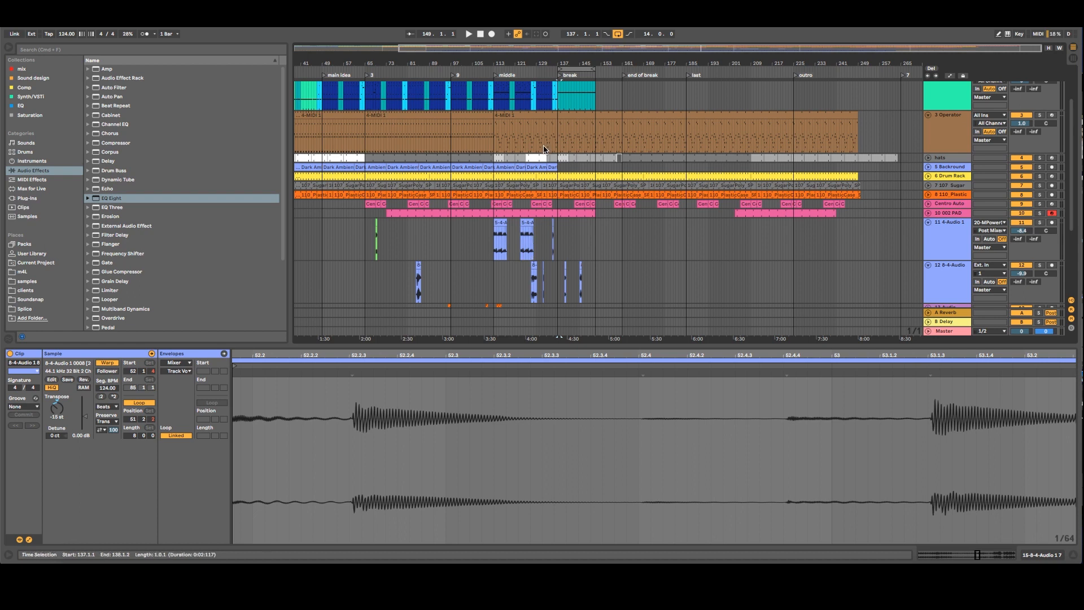
pyautogui.scroll(2, 544, 149)
pyautogui.click(958, 136)
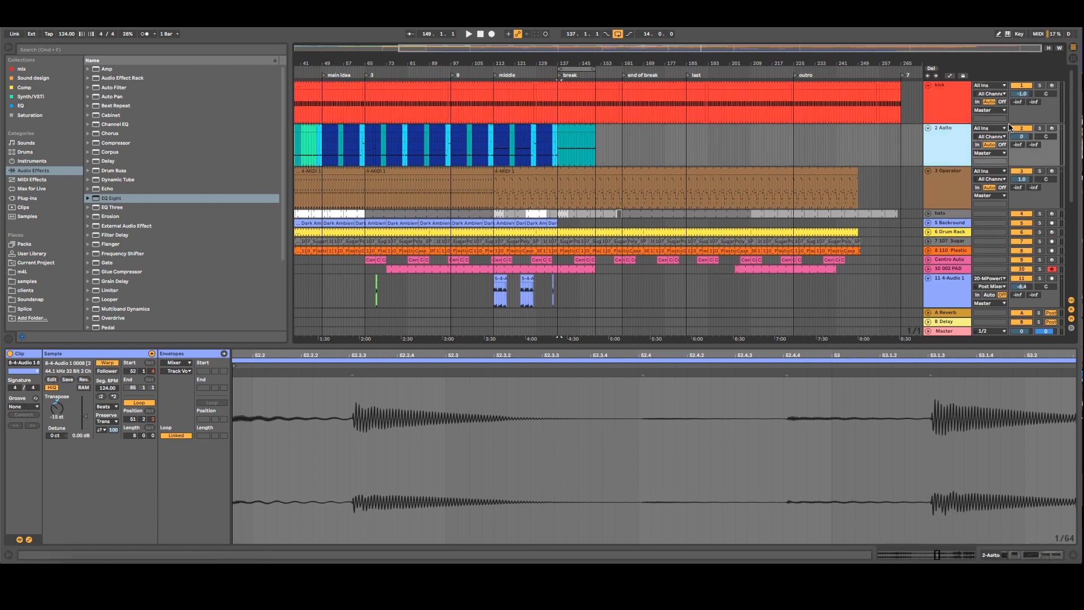
pyautogui.click(568, 127)
pyautogui.moveTo(571, 126); pyautogui.dragTo(798, 145)
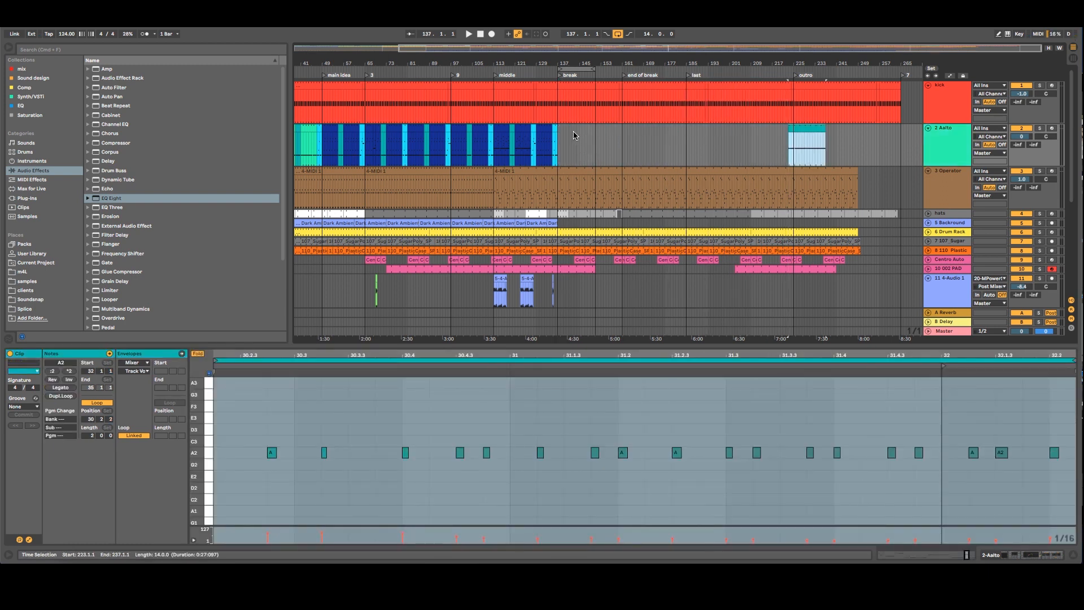
# Duplicate track 2 Aalto's clips from bars 97 to 137 so the copies fill bars 137 to 177
pyautogui.click(559, 132)
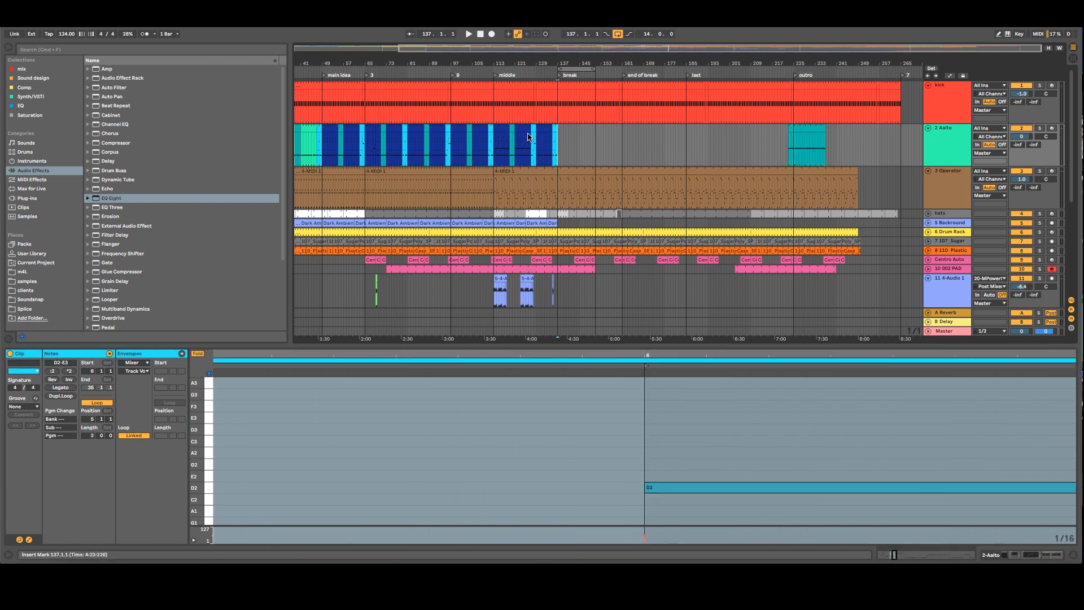
pyautogui.moveTo(341, 62); pyautogui.dragTo(478, 59)
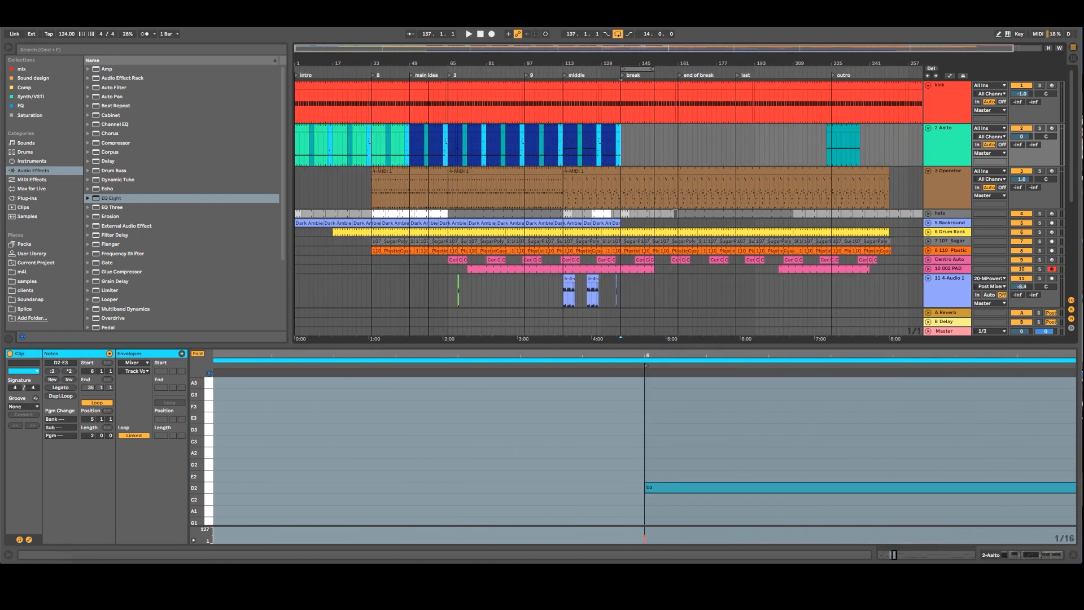
pyautogui.keyDown('shift'); pyautogui.click(532, 129); pyautogui.keyUp('shift')
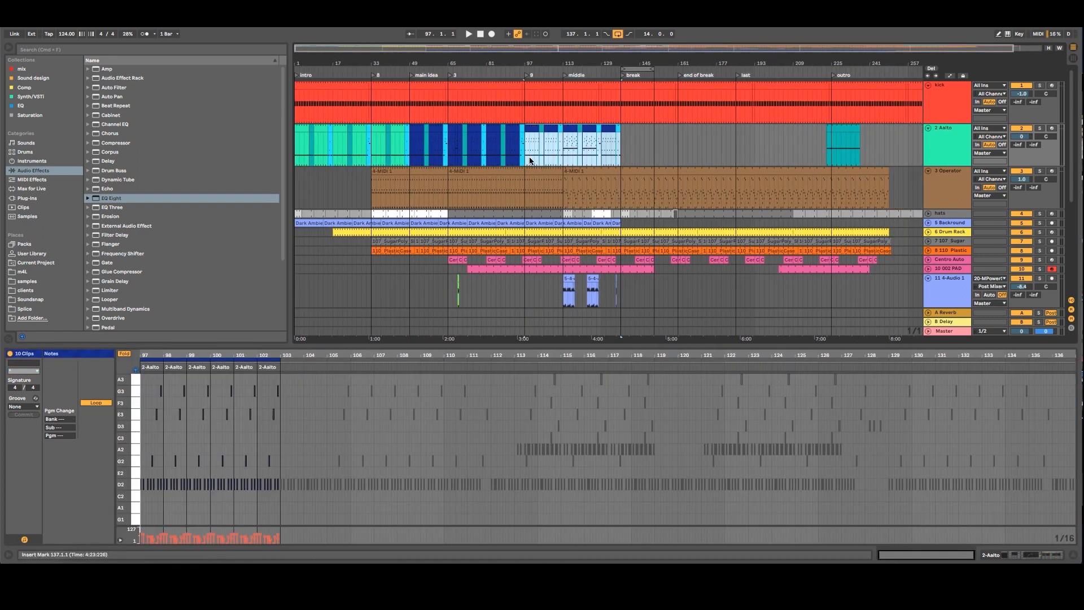
pyautogui.press('super+d')
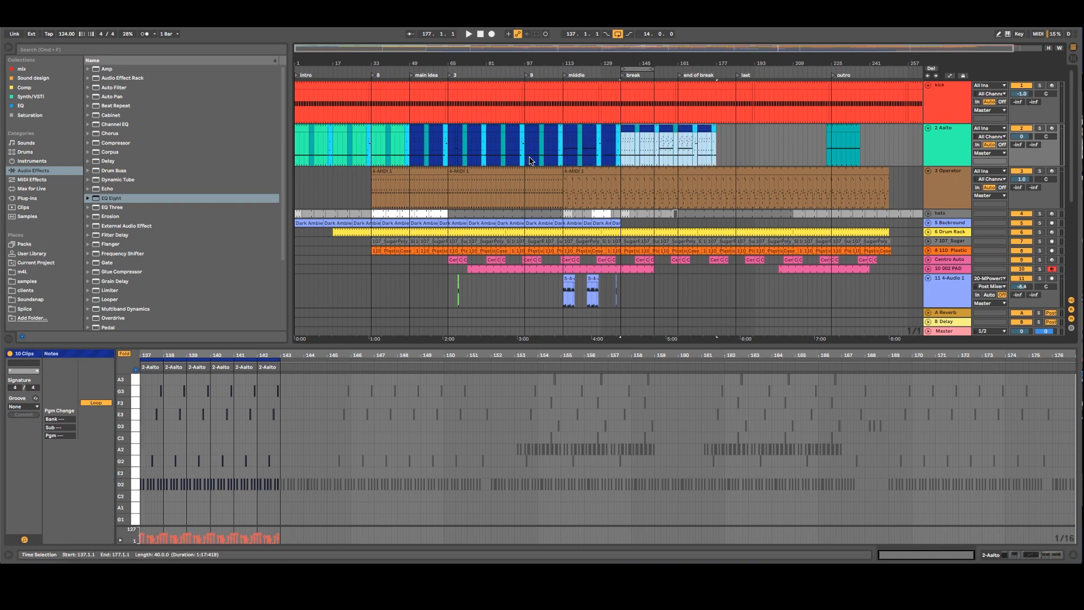
# Examine the order and note content of track 2 Aalto's clips from bar 49 to bar 175
pyautogui.click(434, 130)
pyautogui.click(417, 128)
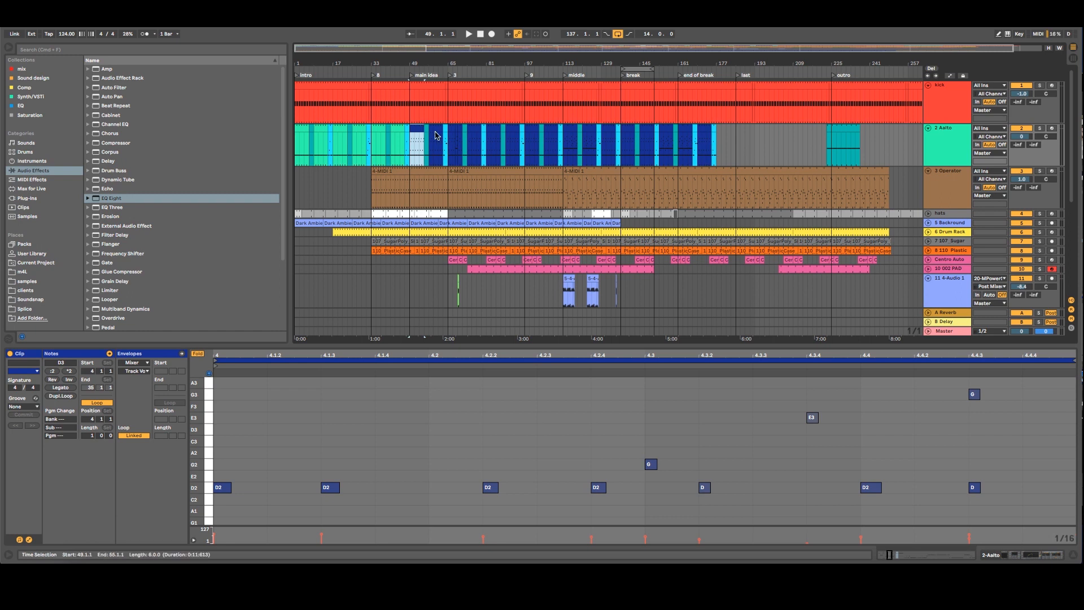
pyautogui.click(444, 130)
pyautogui.click(459, 129)
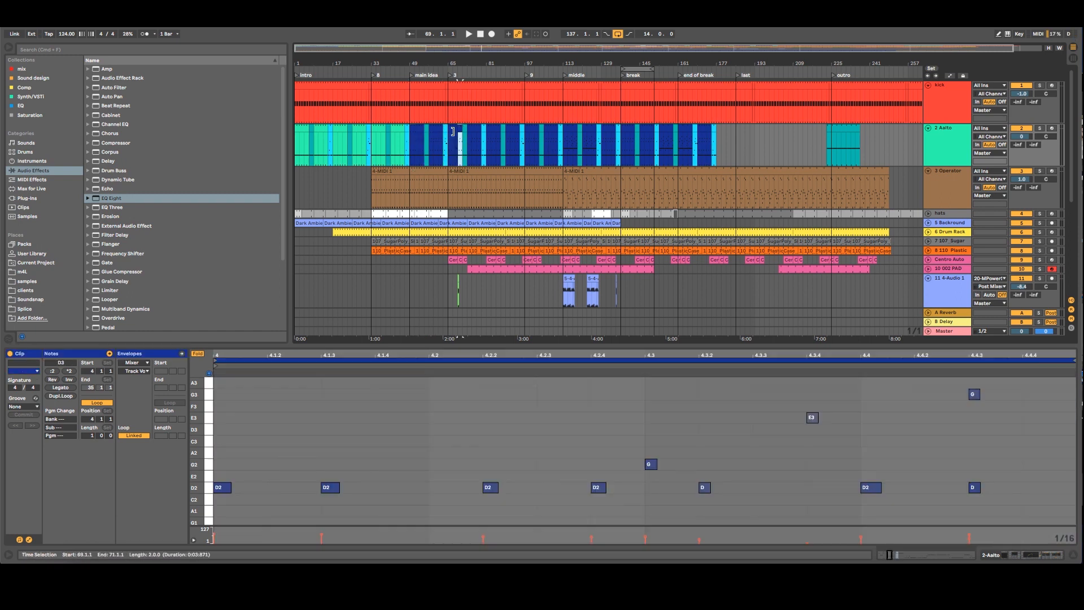
pyautogui.moveTo(477, 64); pyautogui.dragTo(494, 68)
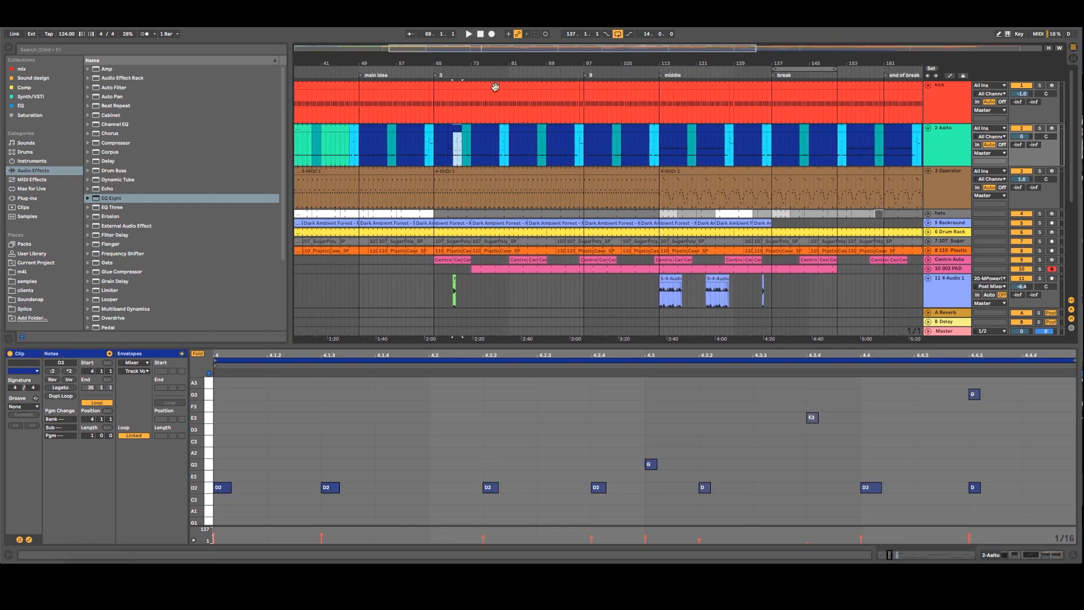
pyautogui.click(490, 128)
pyautogui.click(514, 131)
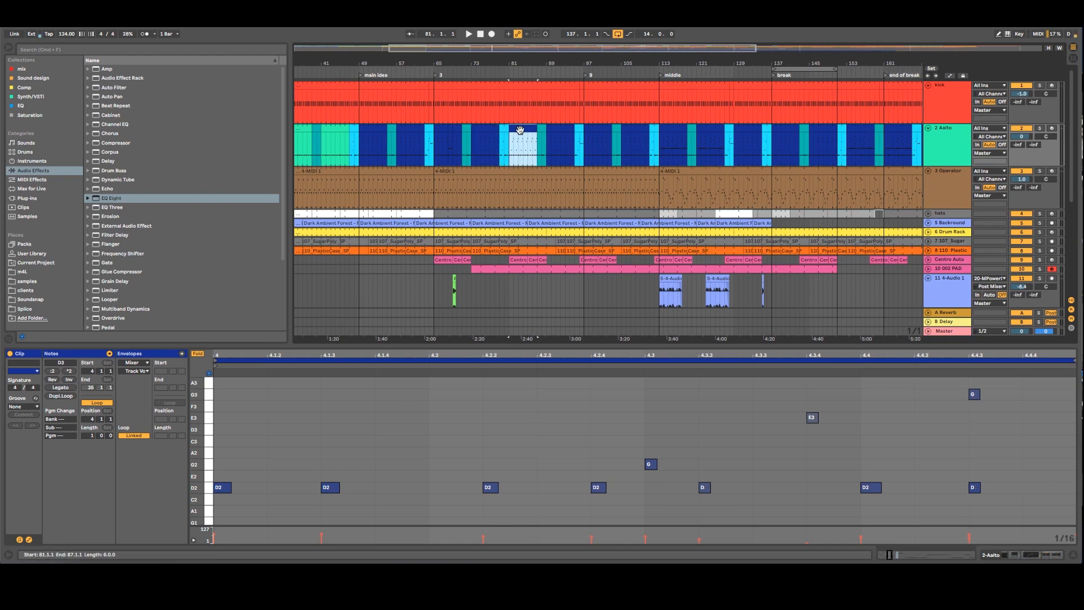
pyautogui.click(554, 130)
pyautogui.moveTo(586, 63); pyautogui.dragTo(383, 62)
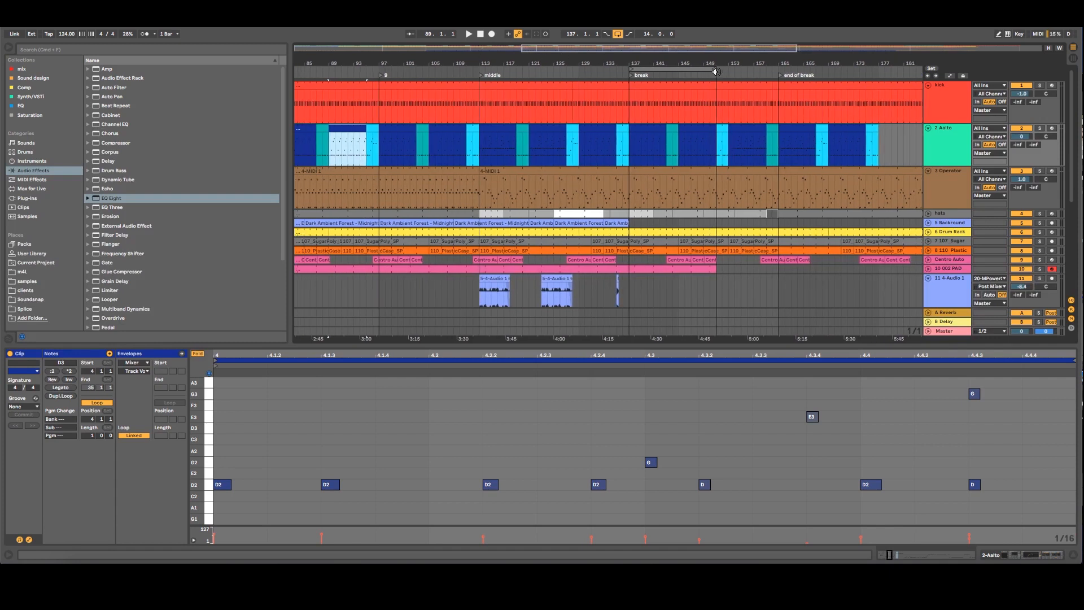
pyautogui.click(854, 161)
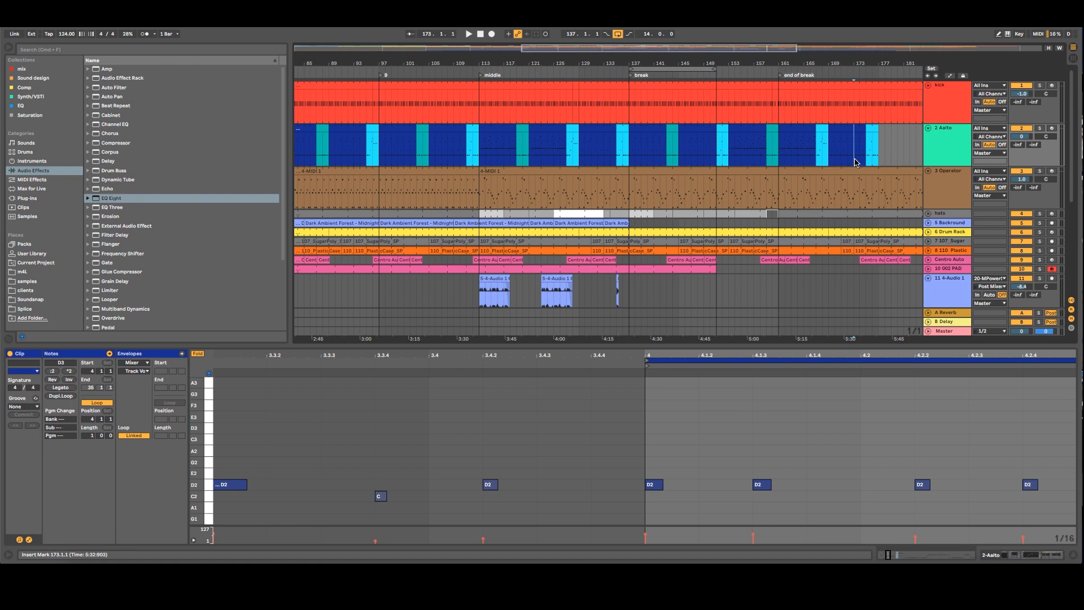
pyautogui.click(859, 130)
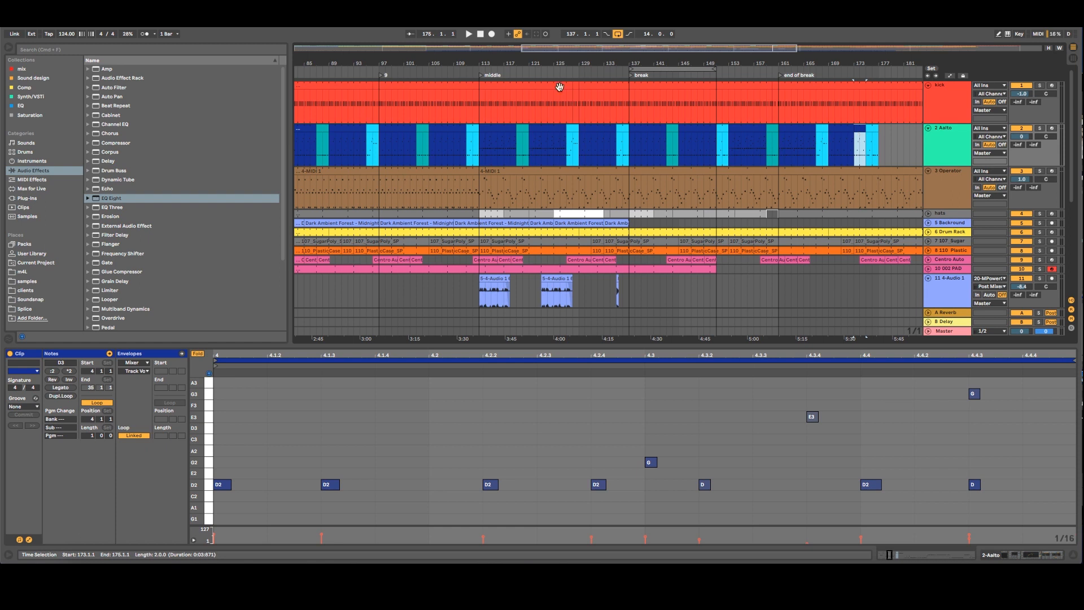
pyautogui.hscroll(-5, 397, 64)
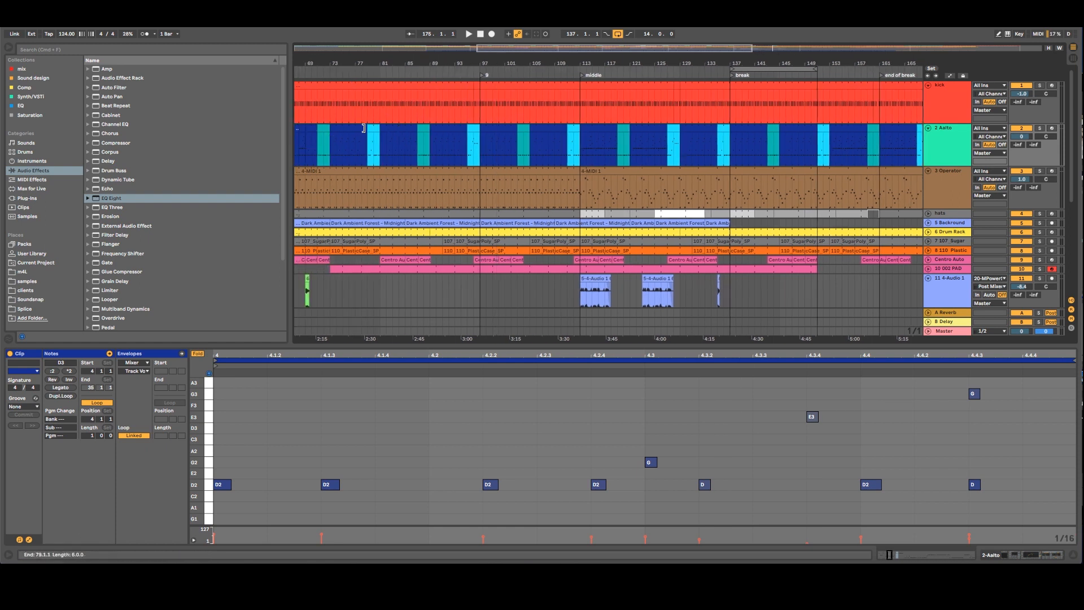
pyautogui.click(450, 149)
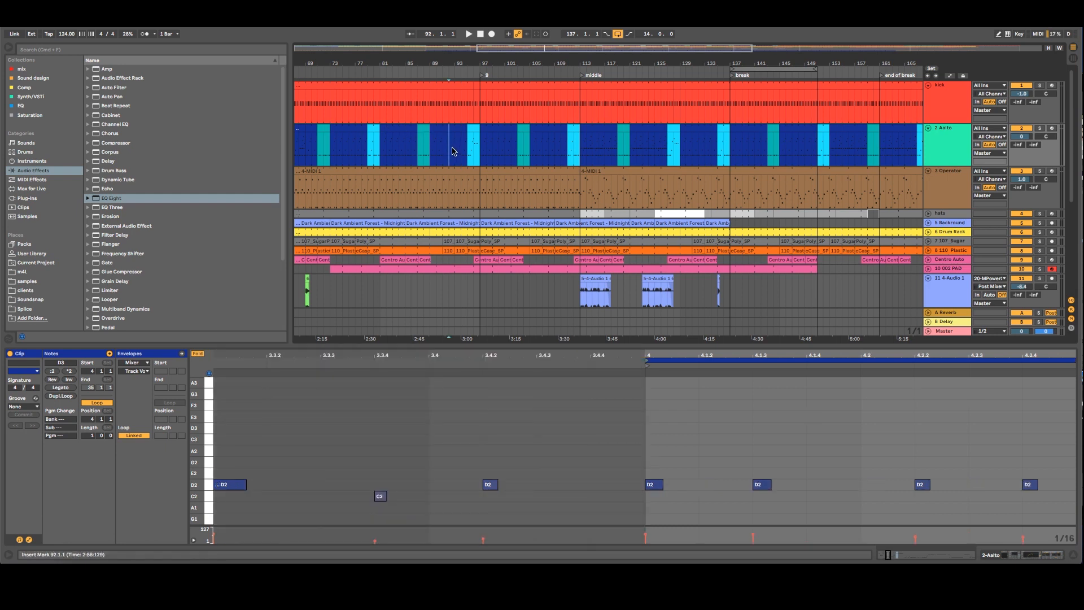
pyautogui.moveTo(457, 152); pyautogui.dragTo(462, 148)
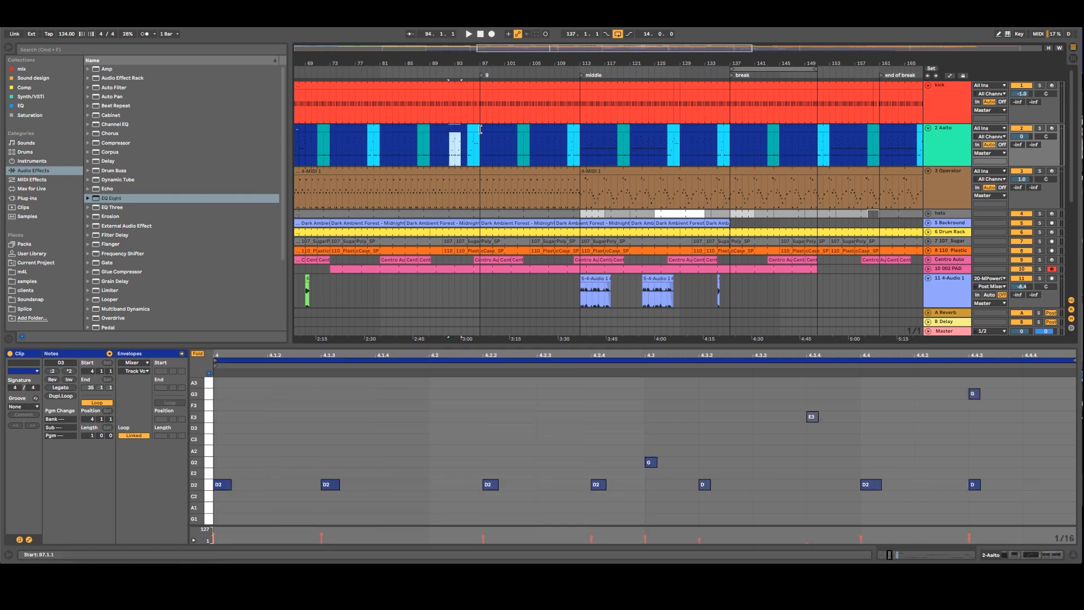
pyautogui.click(474, 129)
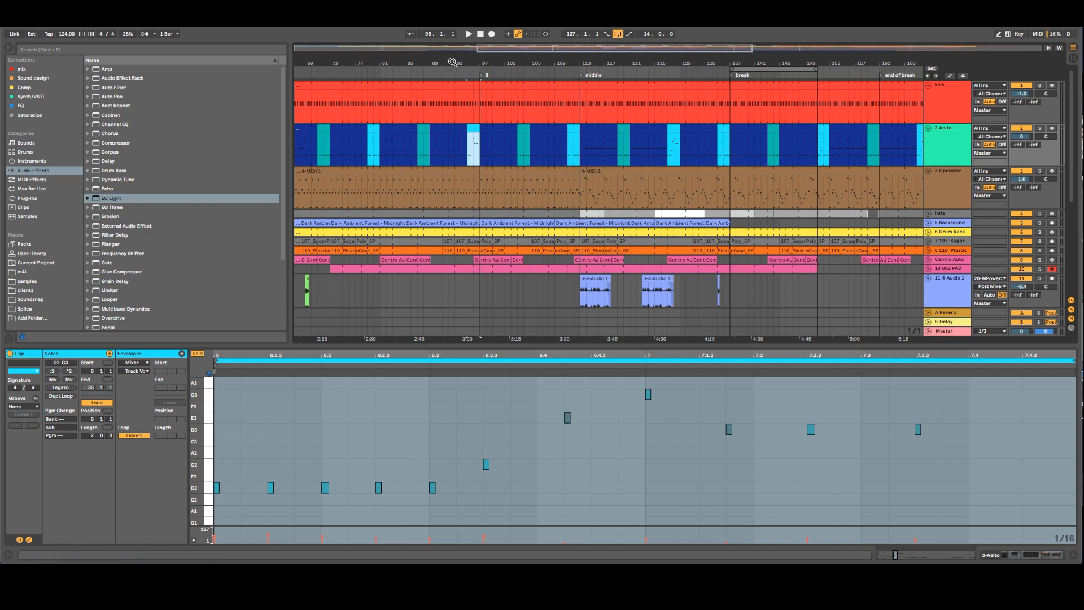
# Play the arrangement from around bar 90 and fold tracks 2 Aalto and 3 Operator
pyautogui.moveTo(453, 62); pyautogui.dragTo(553, 62)
pyautogui.click(542, 70)
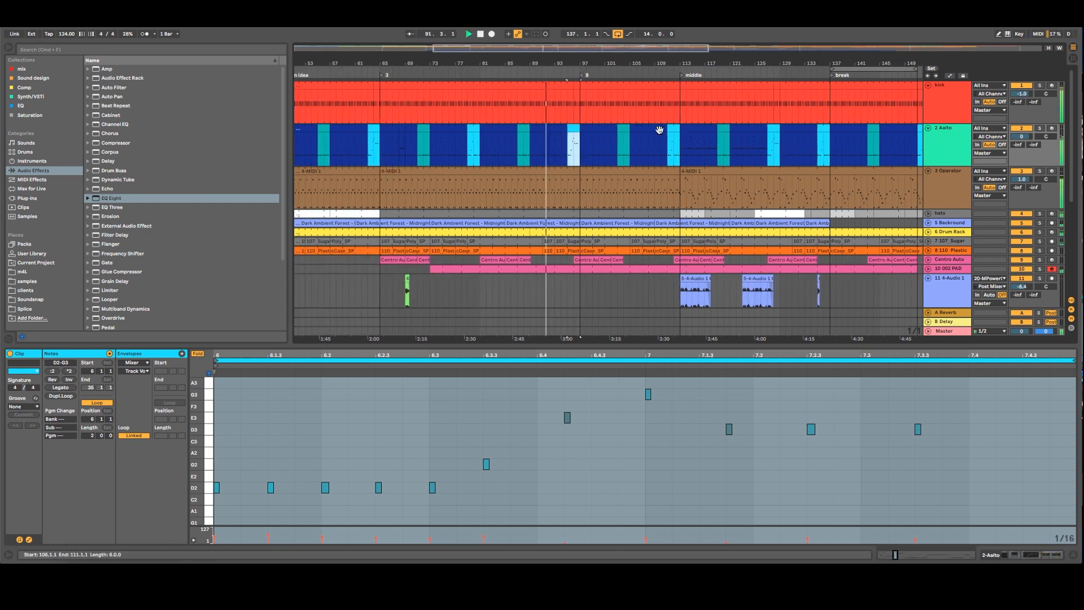
pyautogui.click(932, 133)
pyautogui.click(928, 128)
pyautogui.click(935, 155)
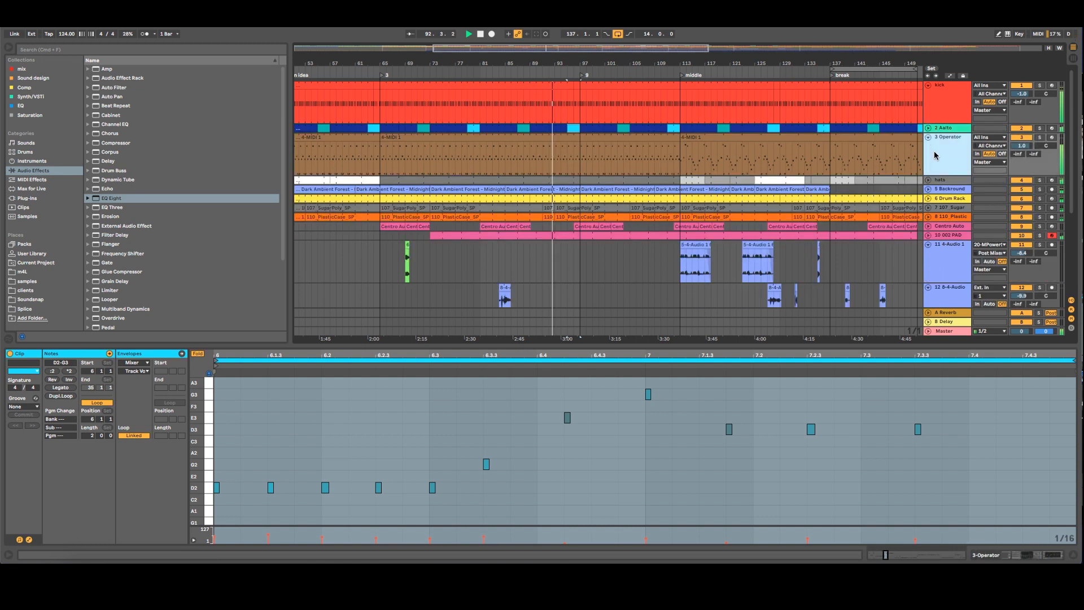
pyautogui.click(928, 138)
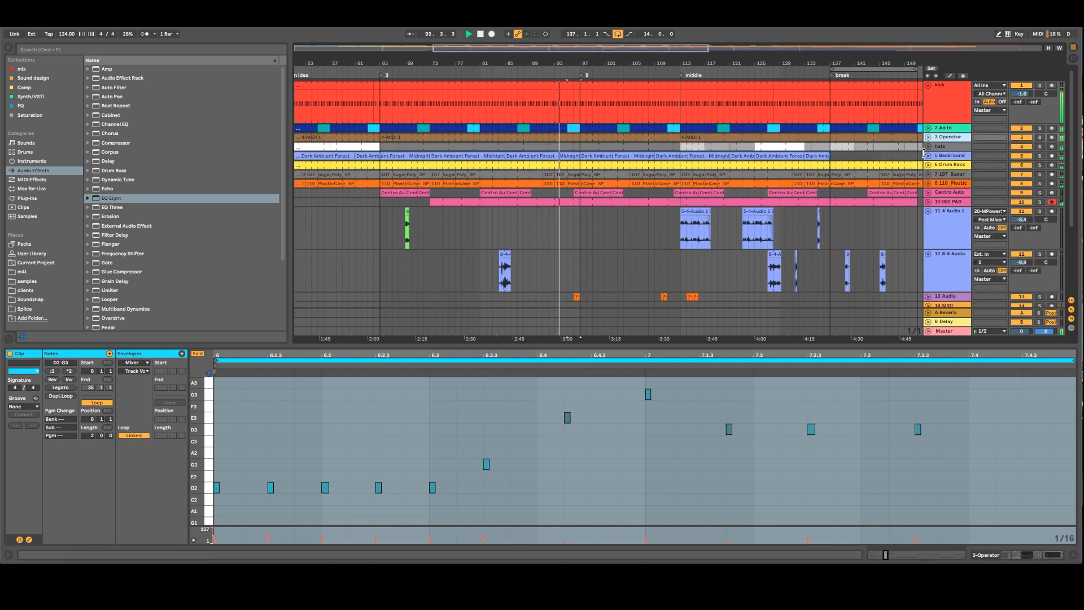
pyautogui.click(938, 146)
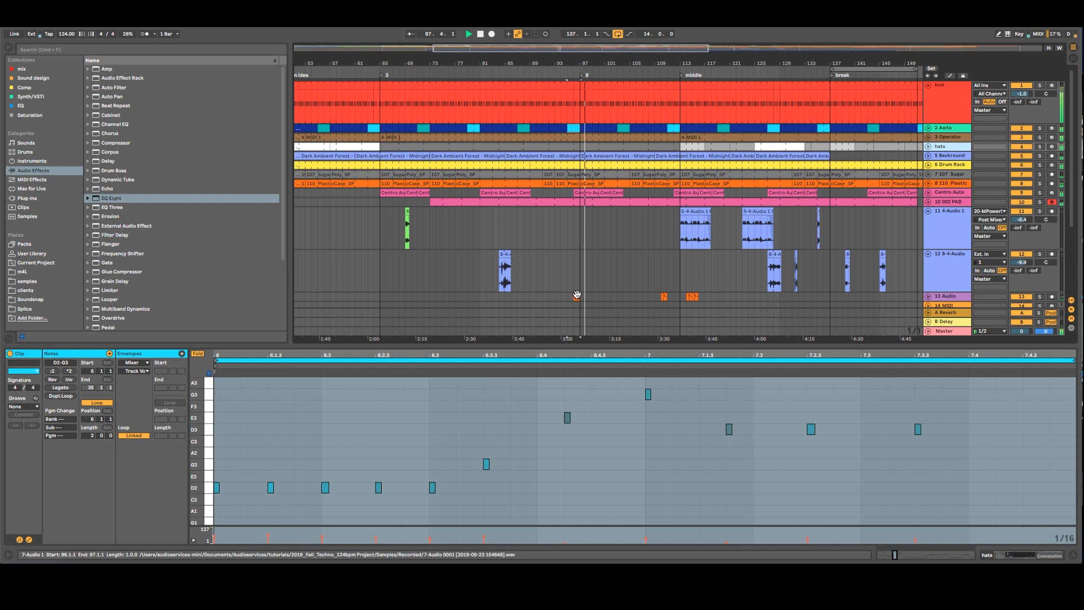
# Unfold track 13 Audio and lower its volume to -10.1 dB
pyautogui.scroll(-1, 780, 283)
pyautogui.click(945, 293)
pyautogui.click(929, 293)
pyautogui.scroll(-5, 930, 293)
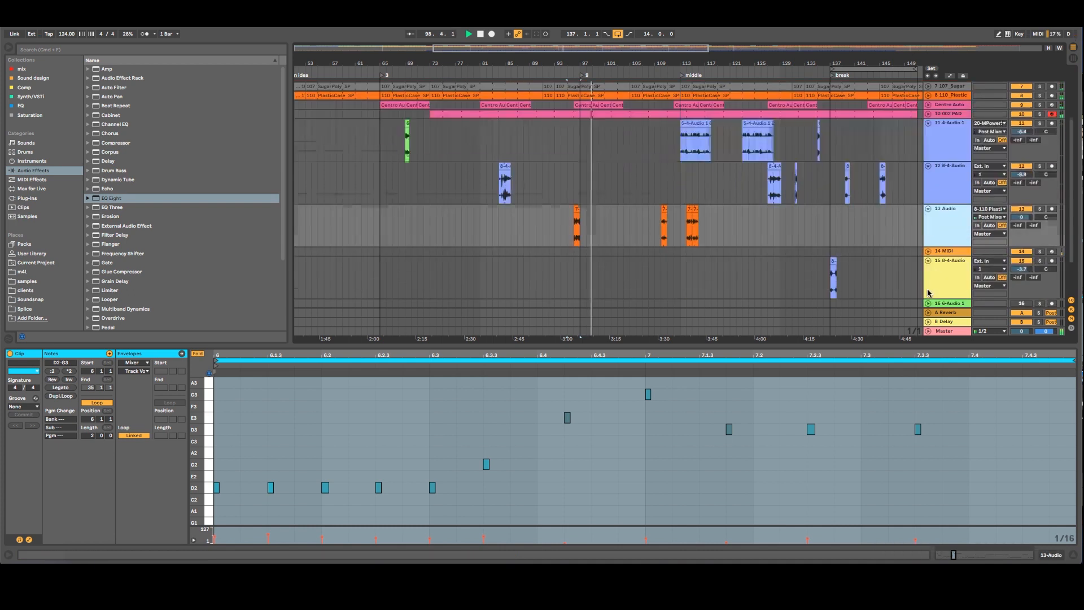
pyautogui.moveTo(1022, 218); pyautogui.dragTo(1022, 246)
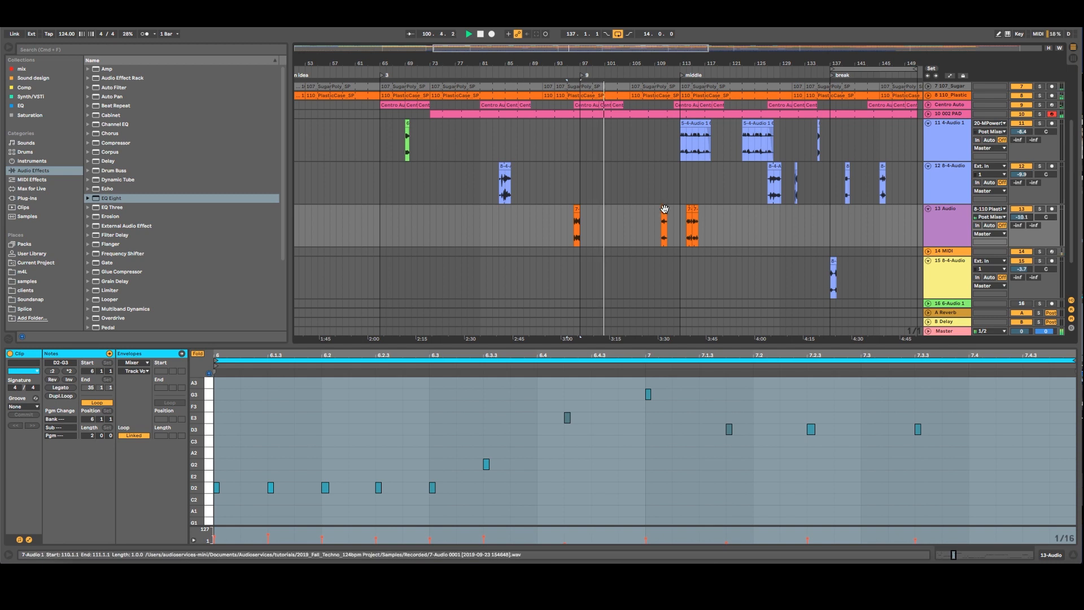
# Move track 13's clips around the "middle" locator together into the break, with the first one starting at bar 144
pyautogui.moveTo(677, 59); pyautogui.dragTo(677, 33)
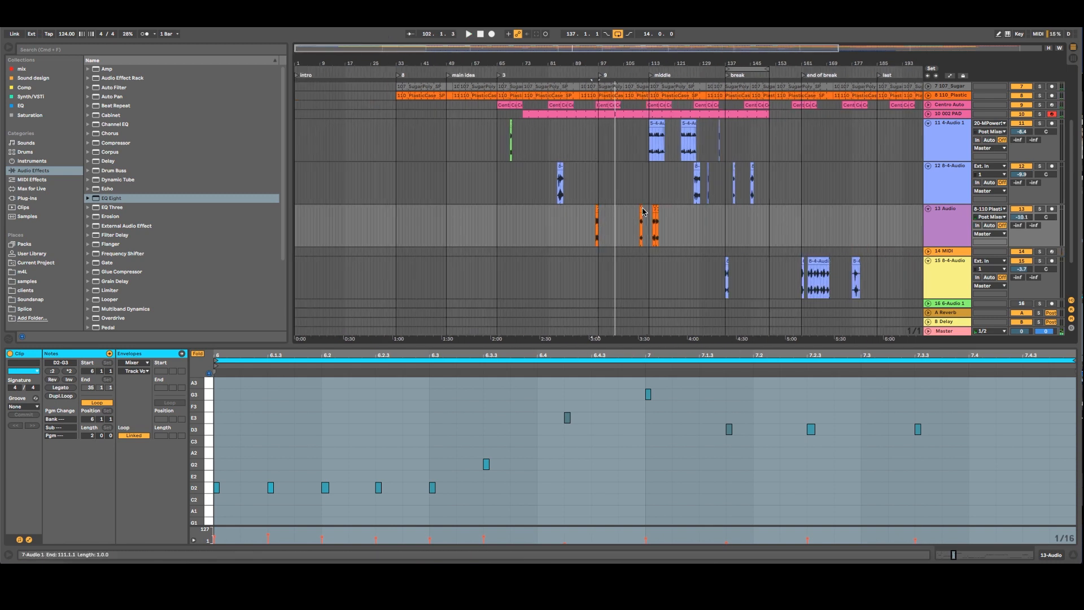
pyautogui.keyDown('shift'); pyautogui.click(662, 209); pyautogui.keyUp('shift')
pyautogui.moveTo(667, 208); pyautogui.dragTo(627, 207)
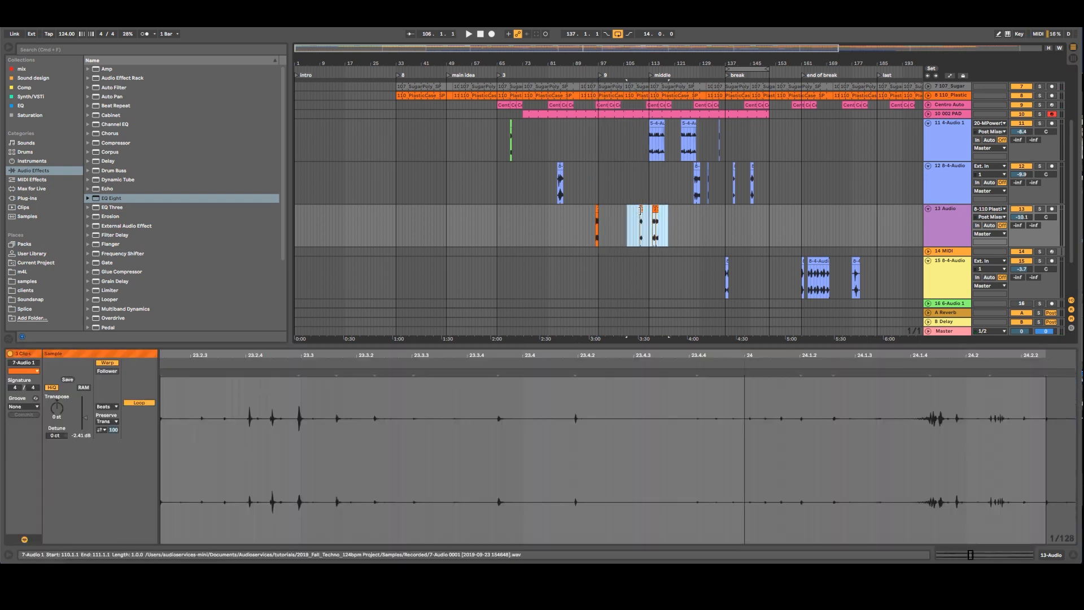
pyautogui.moveTo(642, 210); pyautogui.dragTo(758, 223)
pyautogui.click(723, 224)
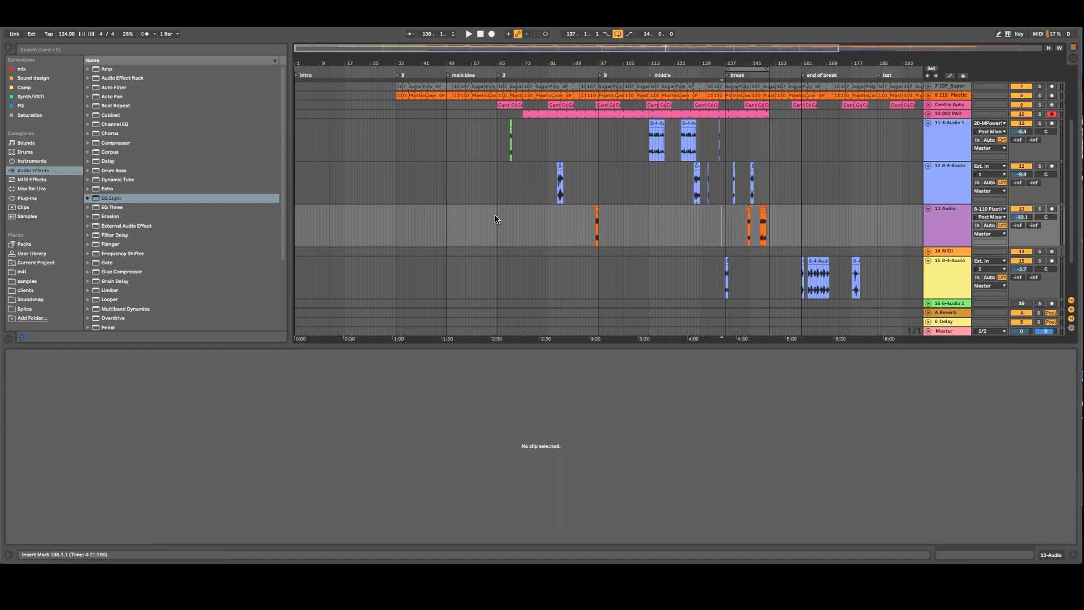
# Check the kick and Aalto clips before bar 33, and move track 13's one-bar clip from bar 144 to bar 64
pyautogui.scroll(5, 444, 223)
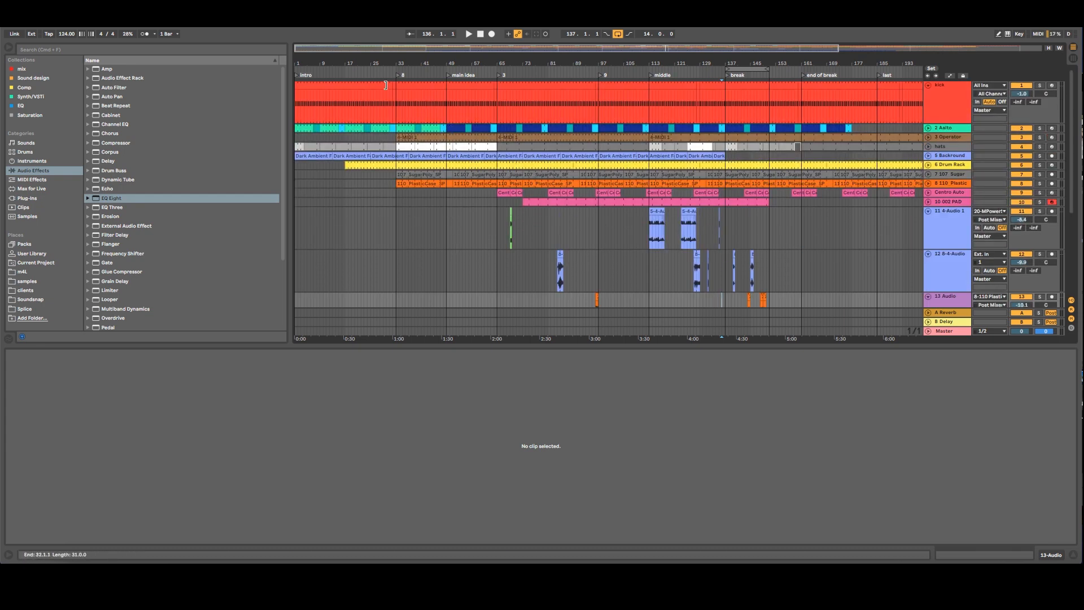
pyautogui.click(394, 91)
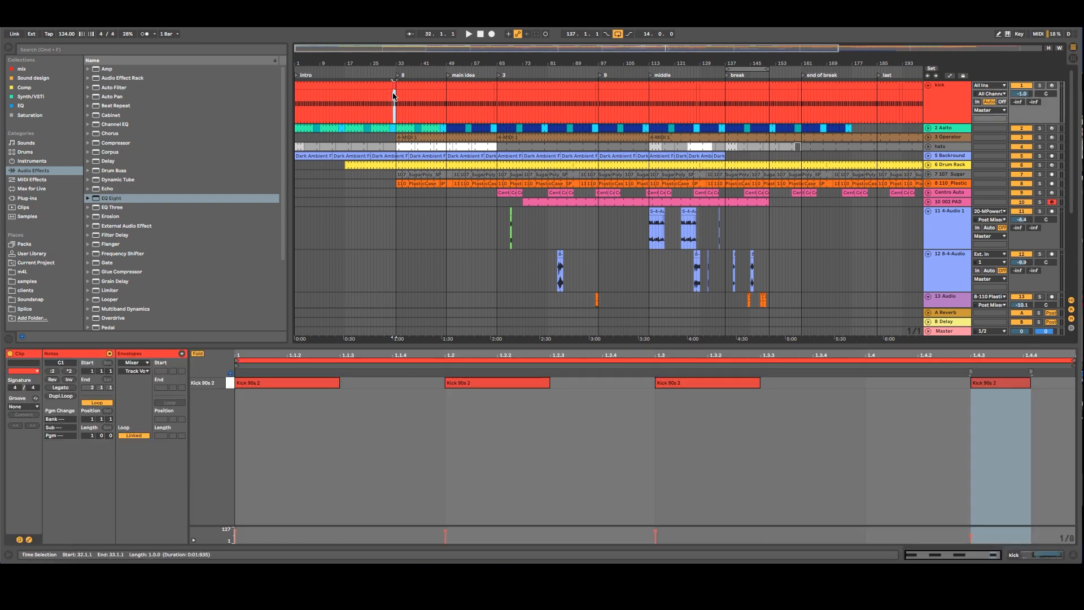
pyautogui.click(398, 128)
pyautogui.scroll(-1, 565, 221)
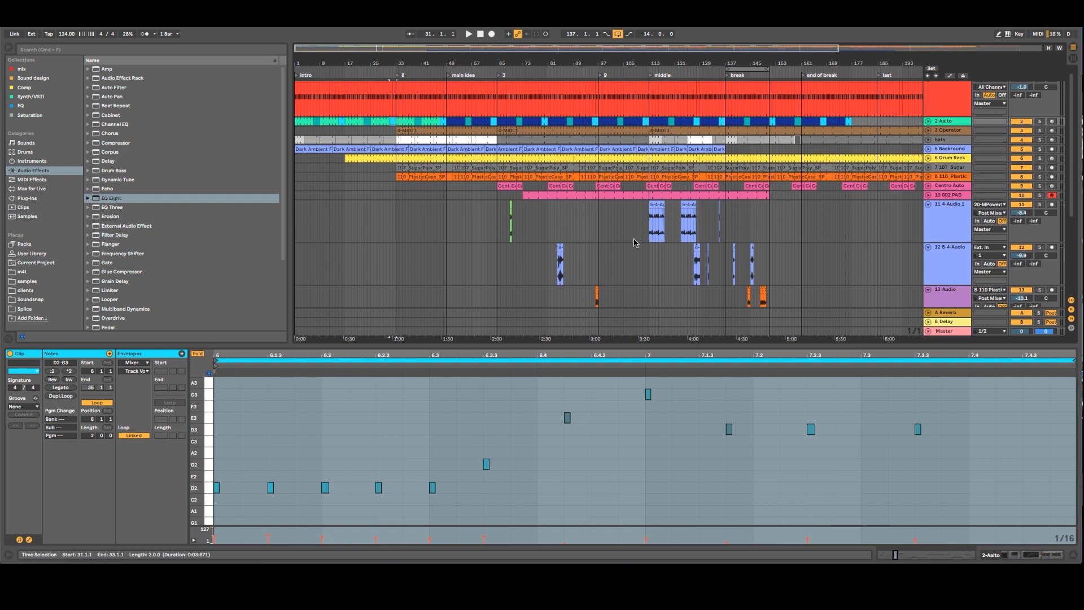
pyautogui.moveTo(748, 289); pyautogui.dragTo(497, 293)
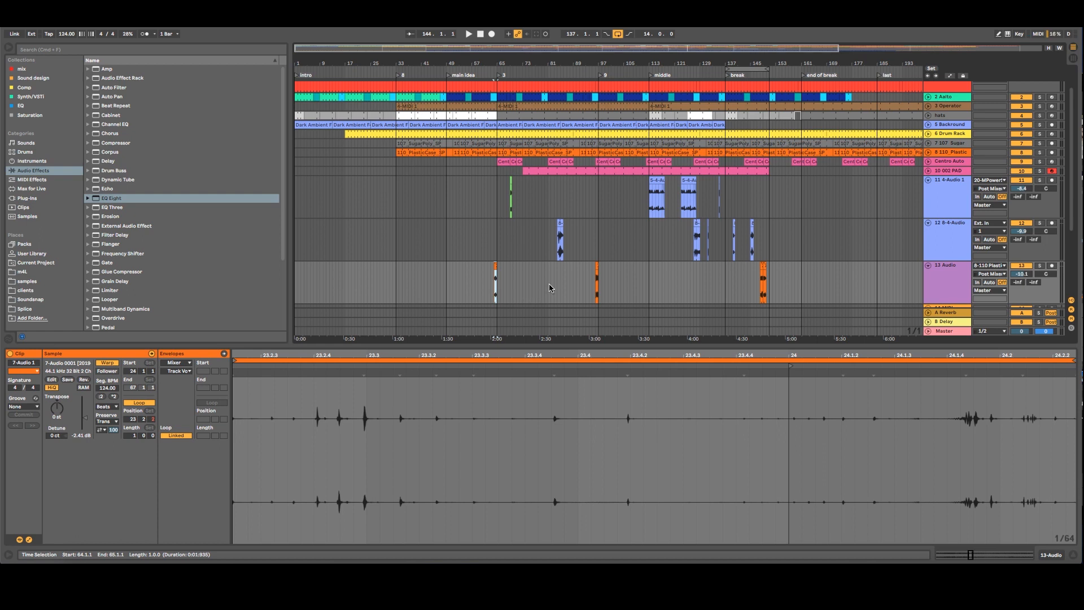
pyautogui.scroll(1, 411, 169)
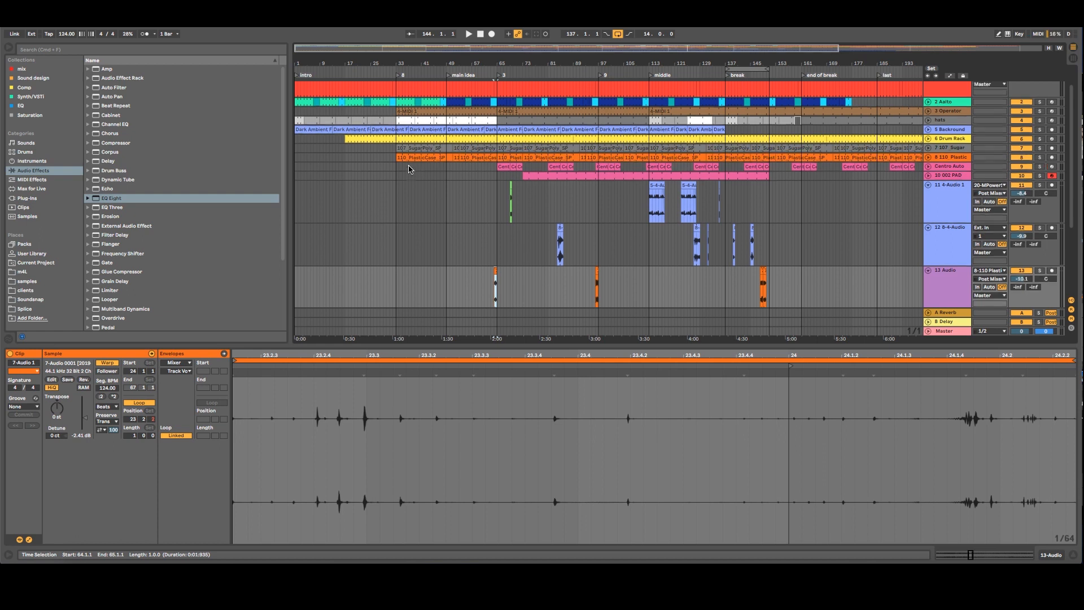
# Move track 13's two break clips to bar 136, just before the "break" locator, and to bar 24 in the intro
pyautogui.click(389, 68)
pyautogui.moveTo(736, 63); pyautogui.dragTo(741, 126)
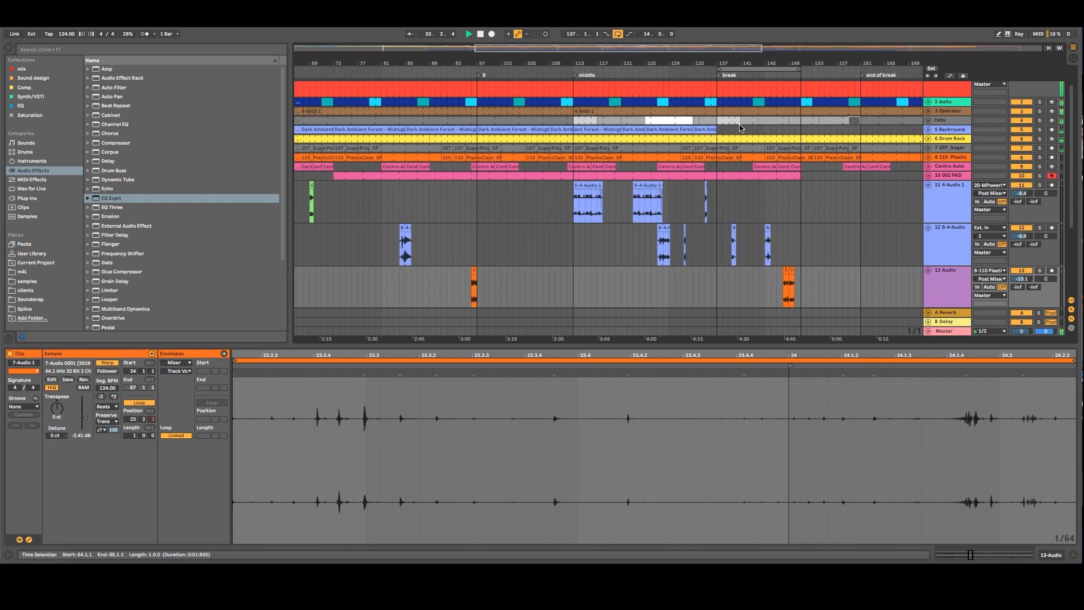
pyautogui.moveTo(785, 280); pyautogui.dragTo(714, 284)
pyautogui.moveTo(761, 61); pyautogui.dragTo(761, 34)
pyautogui.click(628, 286)
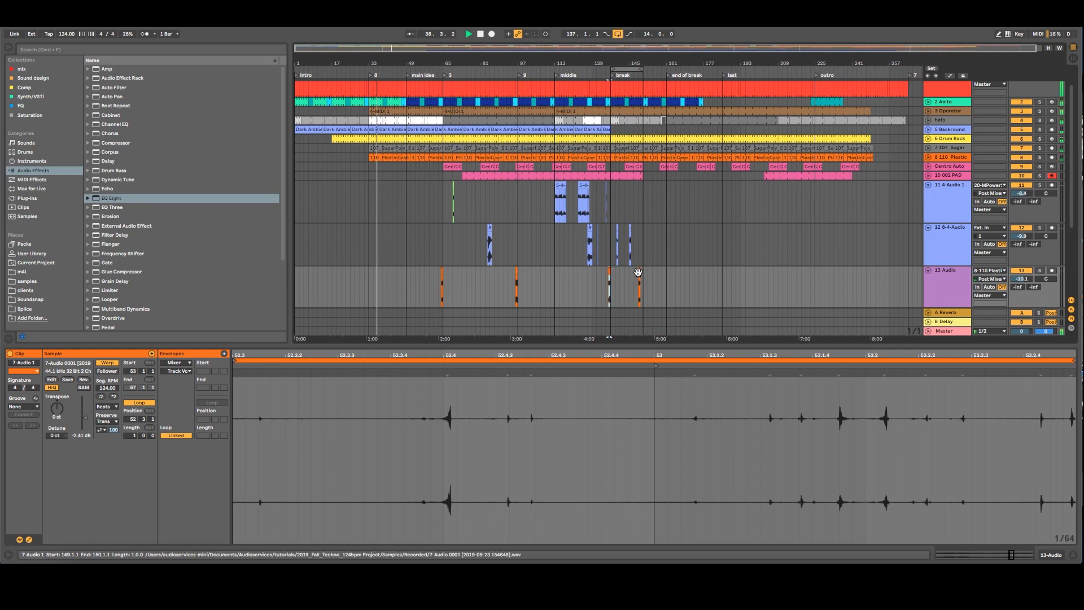
pyautogui.click(347, 282)
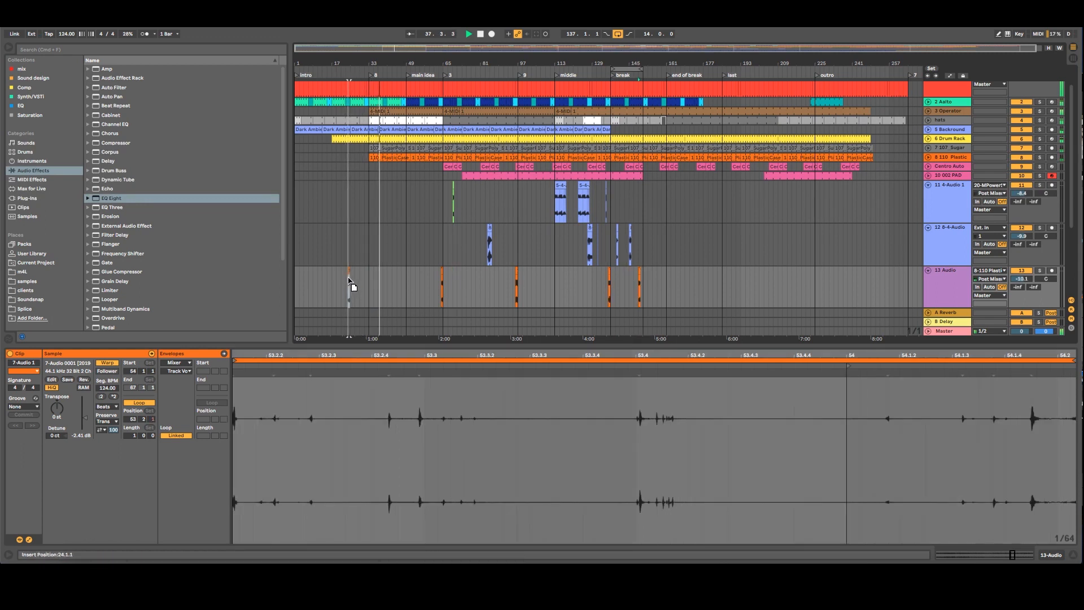
pyautogui.moveTo(348, 281); pyautogui.dragTo(349, 282)
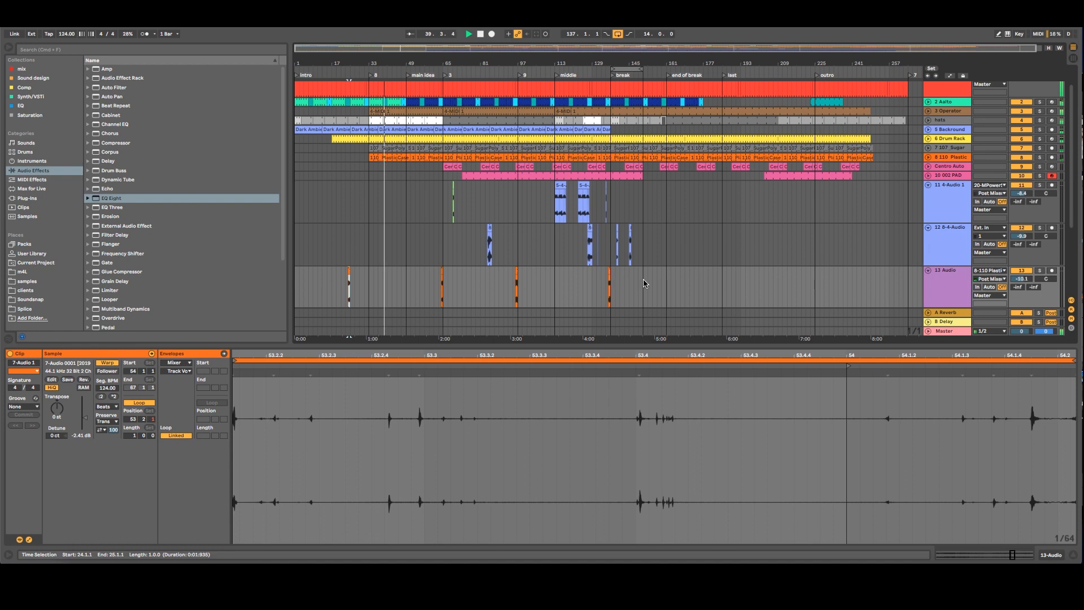
# Duplicate track 13's range from bar 1 to bar 137, including its four clips, directly after bar 137
pyautogui.click(613, 279)
pyautogui.click(611, 277)
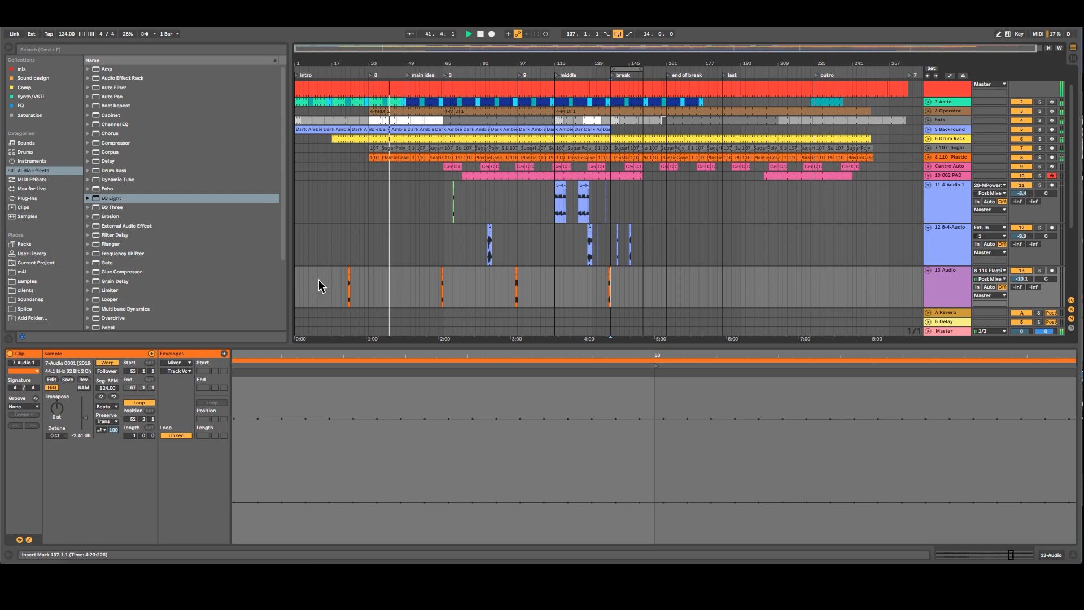
pyautogui.keyDown('shift'); pyautogui.click(297, 282); pyautogui.keyUp('shift')
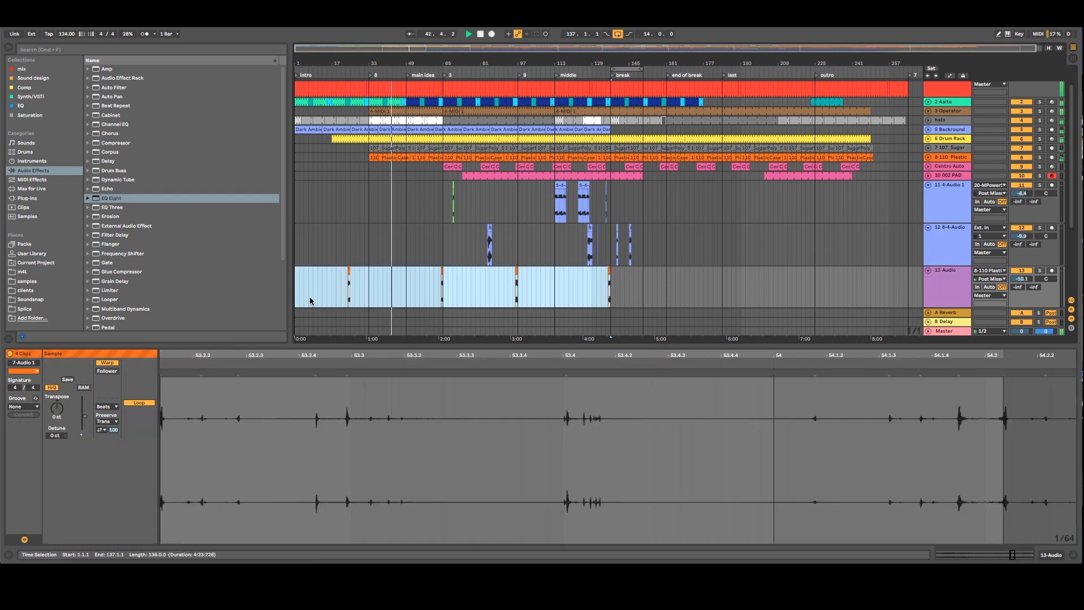
pyautogui.press('super+d')
pyautogui.click(671, 276)
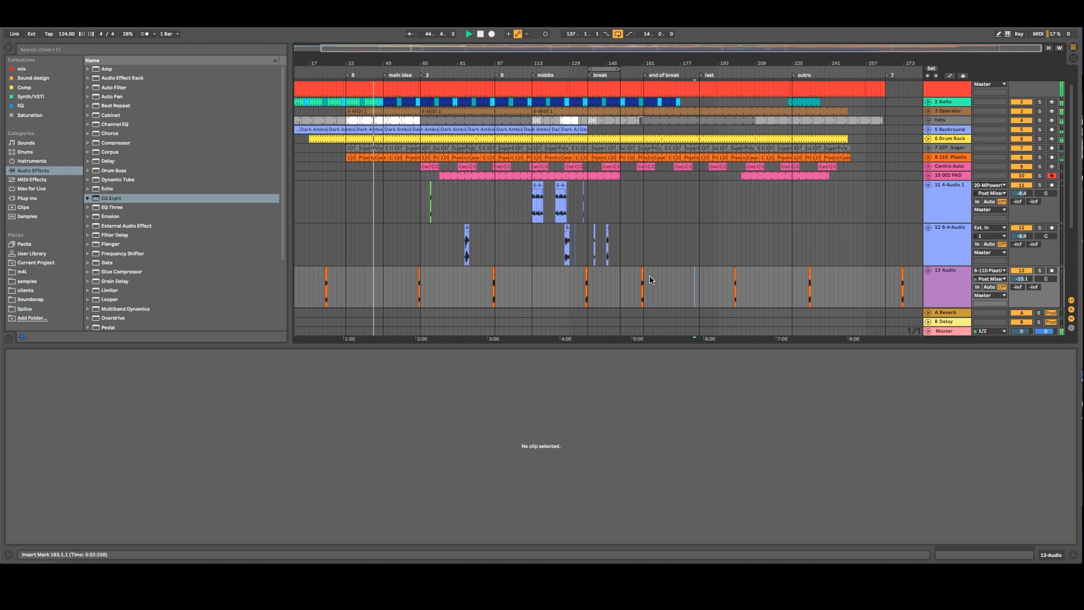
pyautogui.click(687, 289)
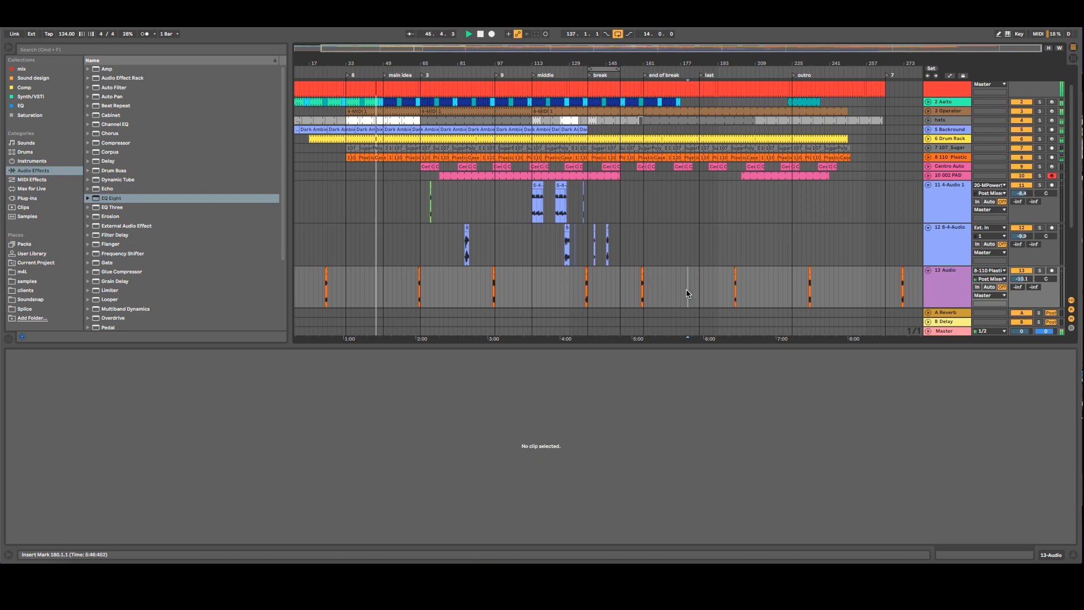
# Move track 13's last three duplicated clips earlier, to bars 193, 224 and about 248
pyautogui.click(903, 284)
pyautogui.click(850, 278)
pyautogui.moveTo(852, 278); pyautogui.dragTo(794, 282)
pyautogui.click(826, 286)
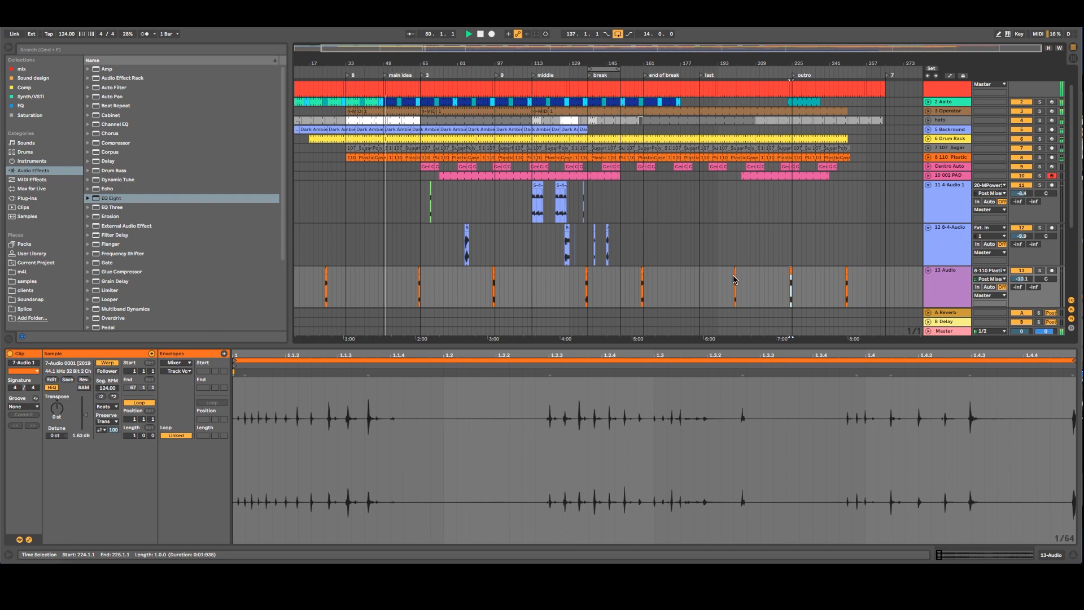
pyautogui.moveTo(736, 279); pyautogui.dragTo(720, 277)
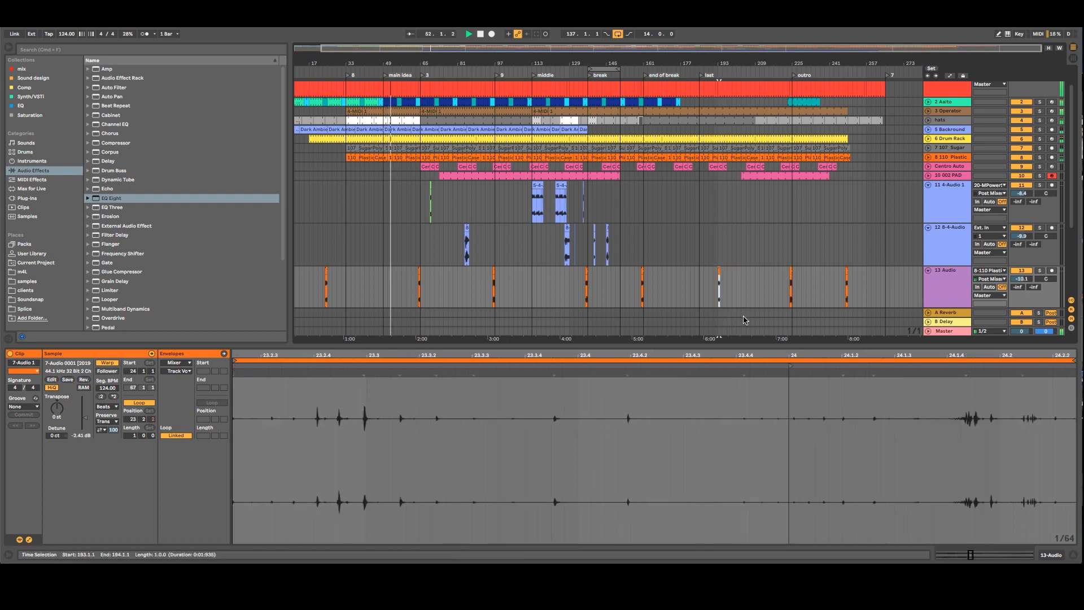
# Play the arrangement from locator 3 at bar 65 and unfold the hats track
pyautogui.moveTo(629, 62); pyautogui.dragTo(651, 63)
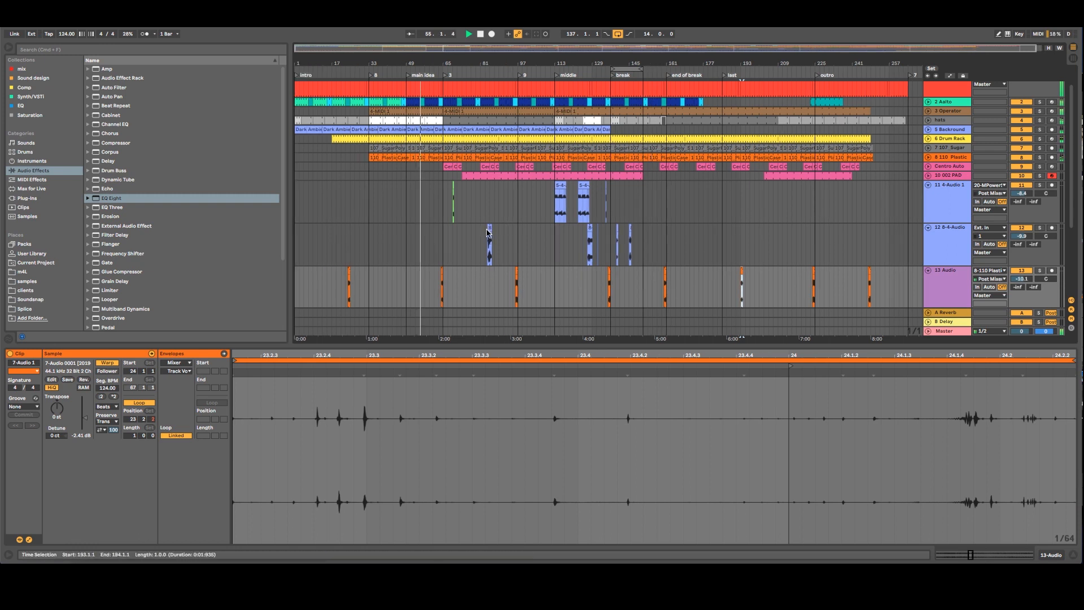
pyautogui.click(445, 67)
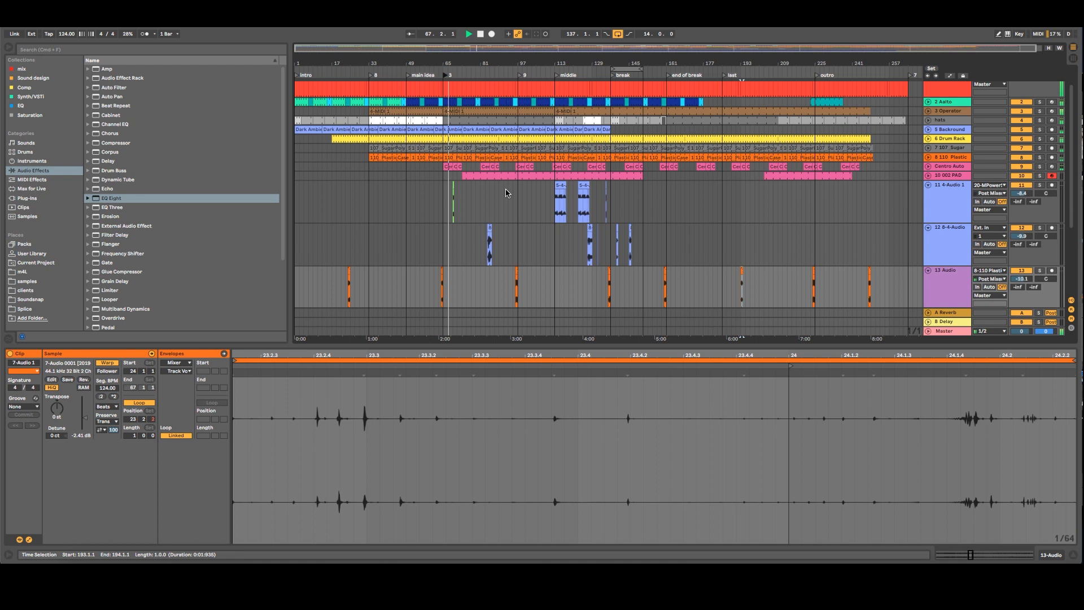
pyautogui.click(929, 121)
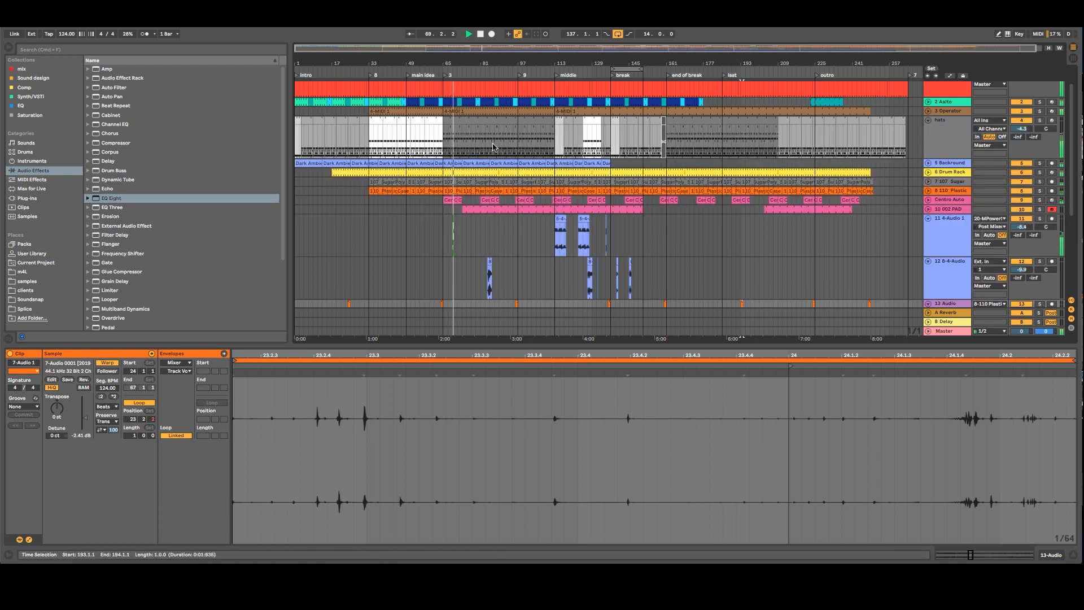
pyautogui.scroll(-2, 493, 147)
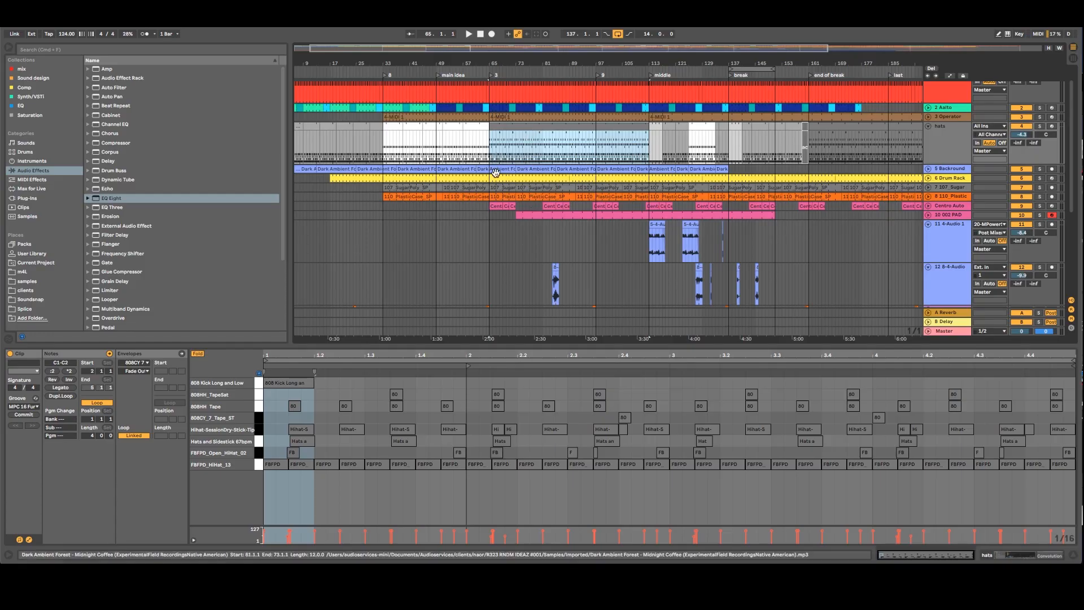
# Move the Centro Auto clip groups near locator 9 and the "middle" locator to start at bars 97 and 113
pyautogui.click(495, 205)
pyautogui.click(510, 205)
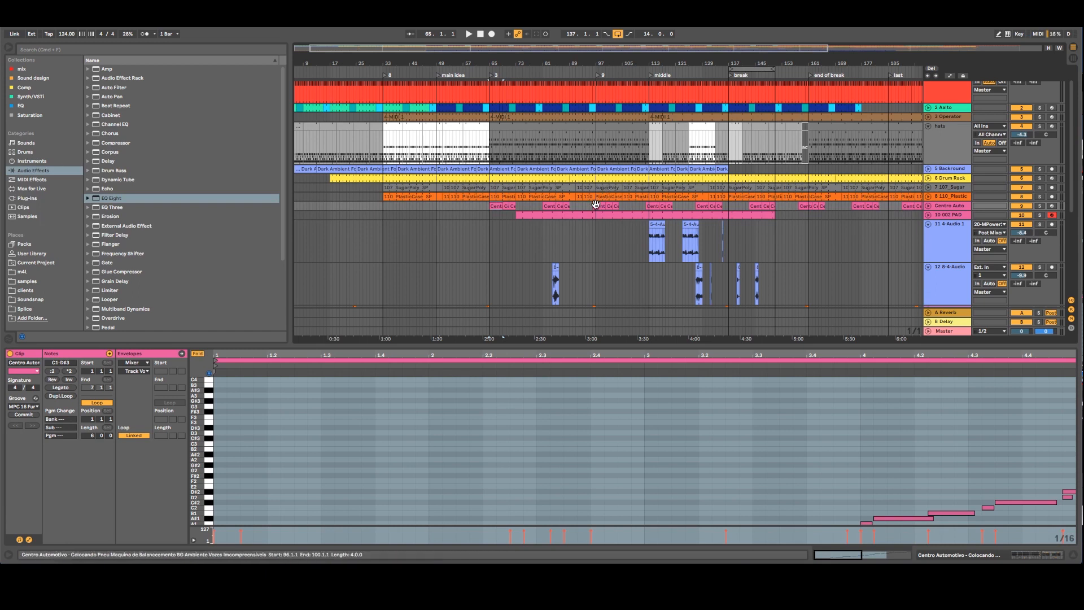
pyautogui.keyDown('shift'); pyautogui.click(614, 206); pyautogui.keyUp('shift')
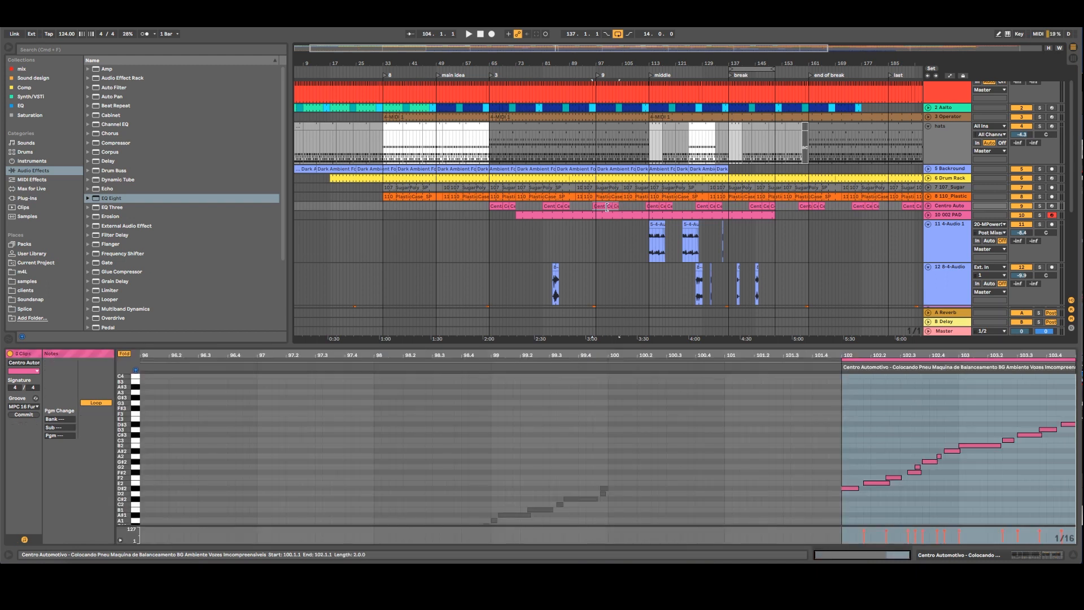
pyautogui.click(601, 207)
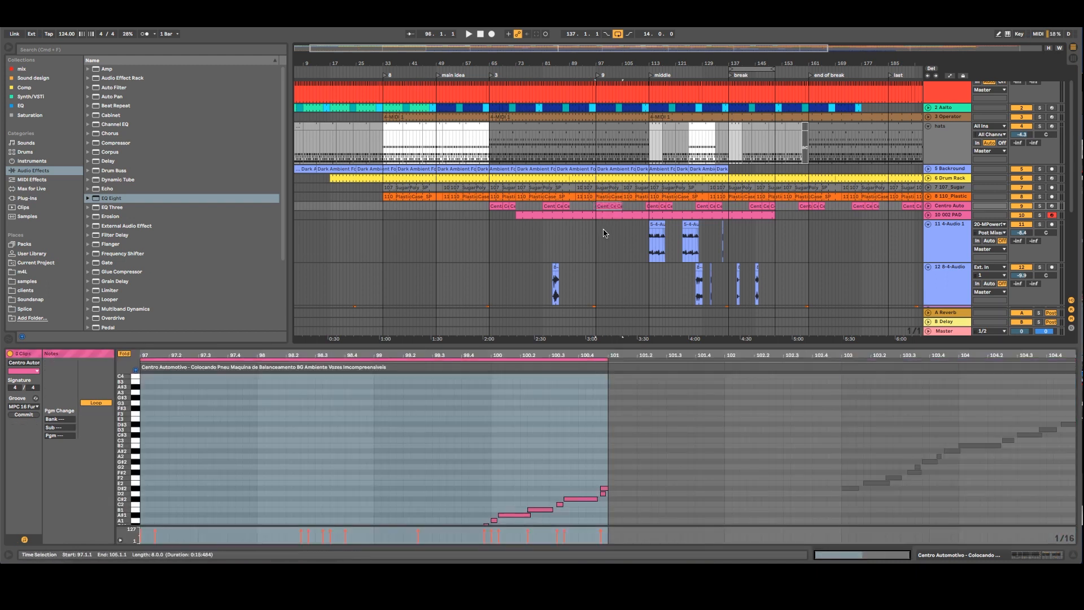
pyautogui.click(650, 206)
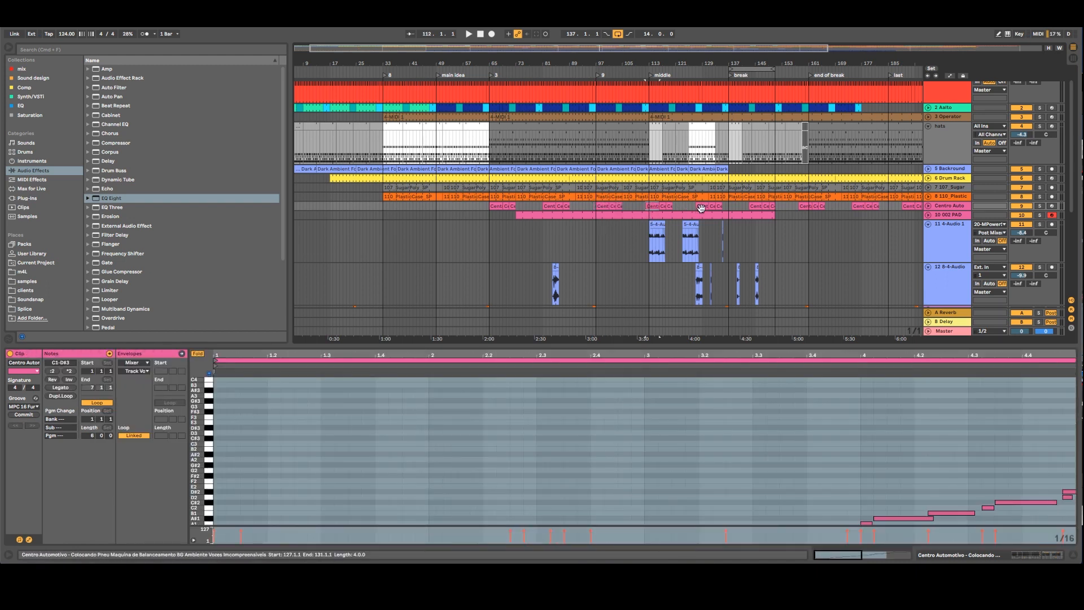
pyautogui.keyDown('shift'); pyautogui.click(653, 207); pyautogui.keyUp('shift')
pyautogui.click(704, 205)
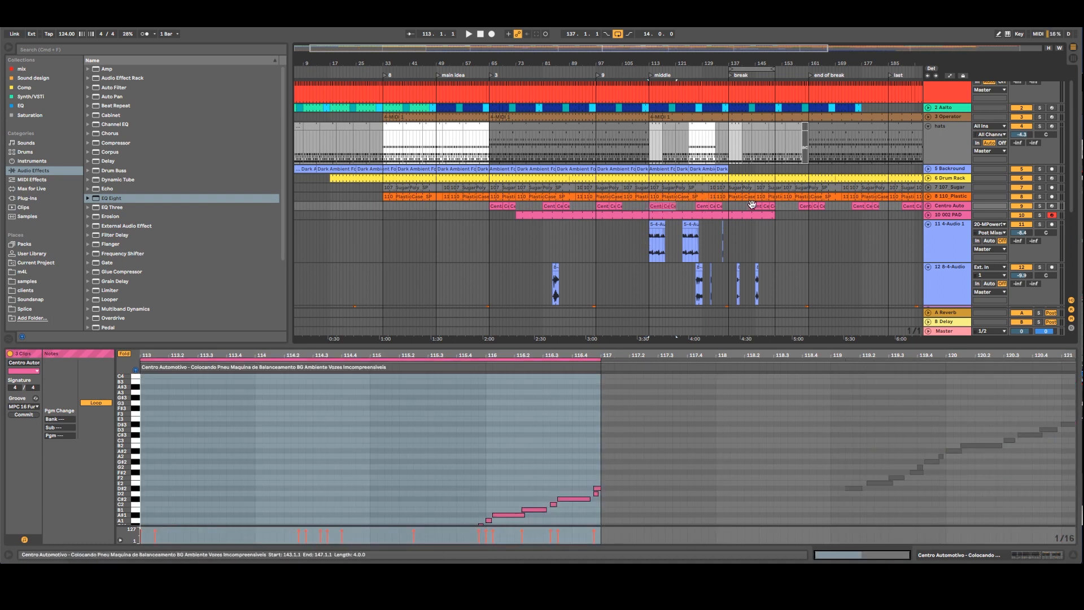
# Play from locator 3 and copy the Hihat-SessionDry-Stick-Tip and Hats and Sidestick notes from the hats clip in the main idea section
pyautogui.press('space')
pyautogui.click(492, 77)
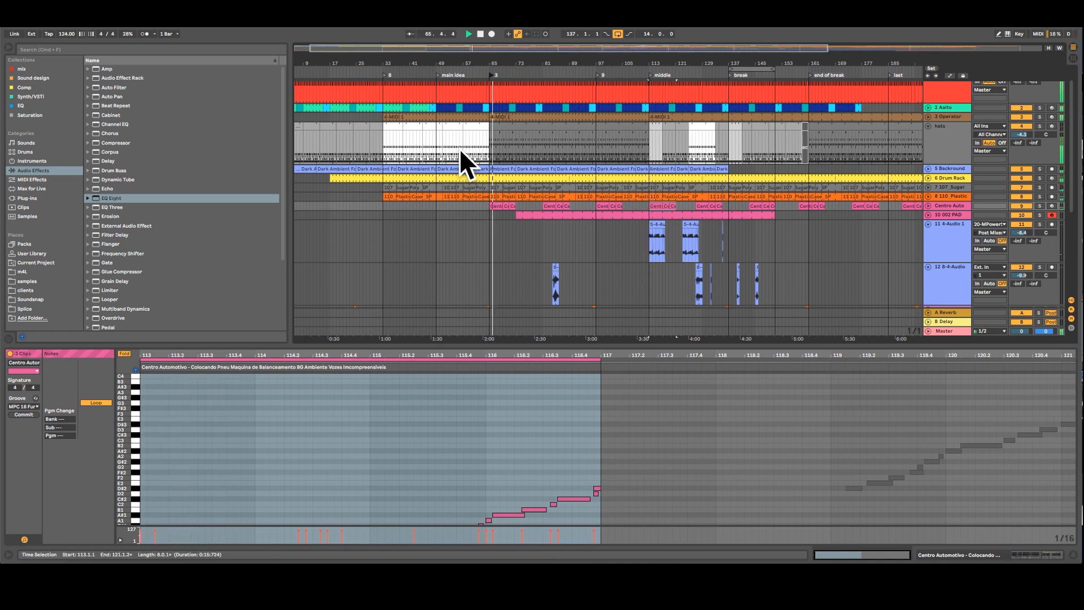
pyautogui.click(454, 125)
pyautogui.click(261, 417)
pyautogui.click(261, 409)
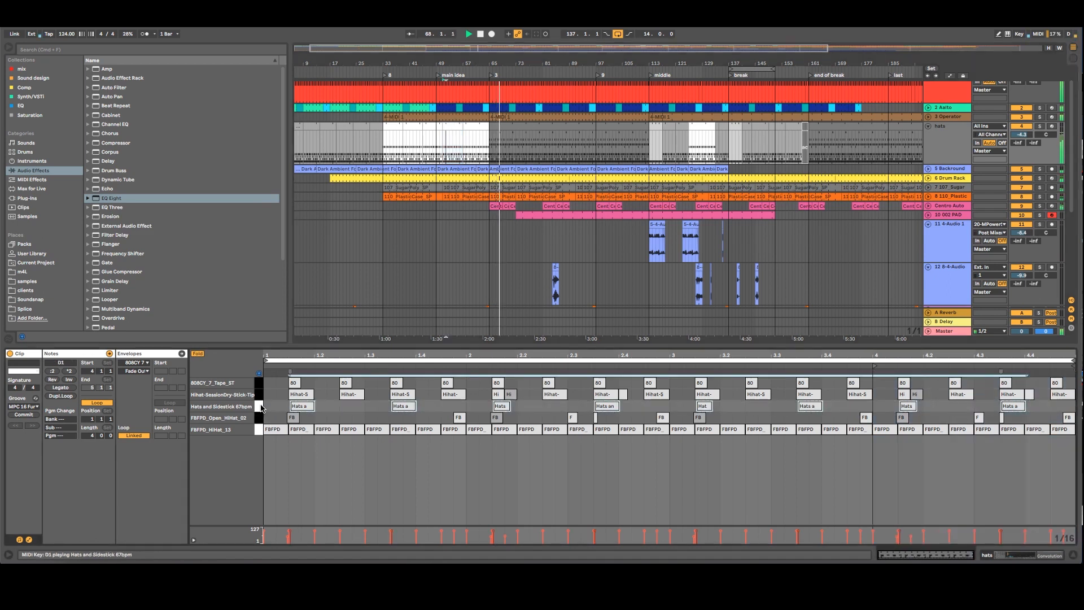
pyautogui.keyDown('shift'); pyautogui.click(259, 397); pyautogui.keyUp('shift')
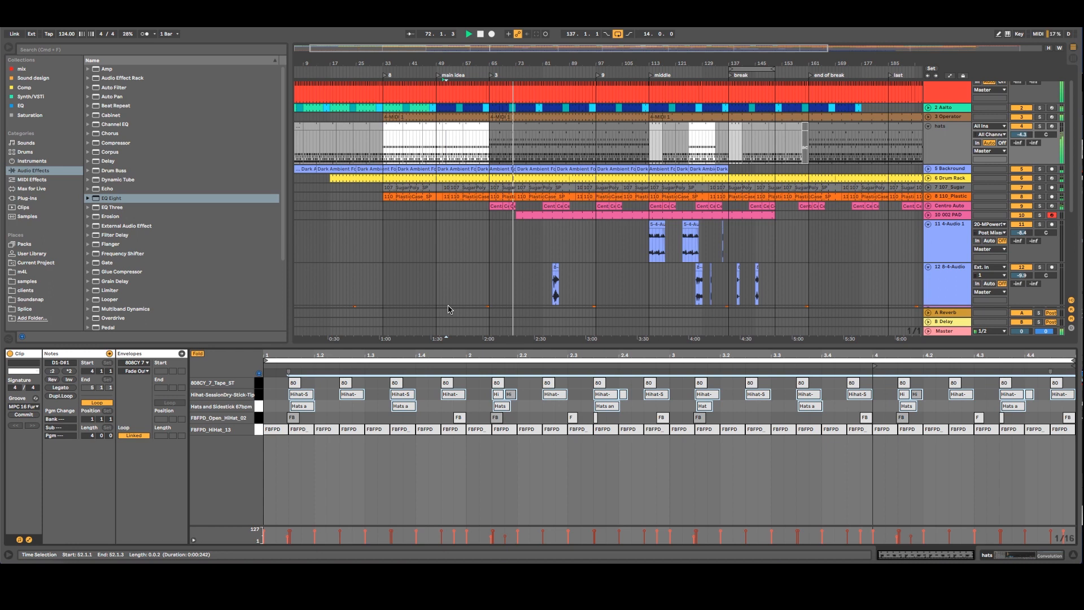
# Paste the copied hat notes into the hats clip starting at bar 65, and move them to start at 1.1.3
pyautogui.click(515, 126)
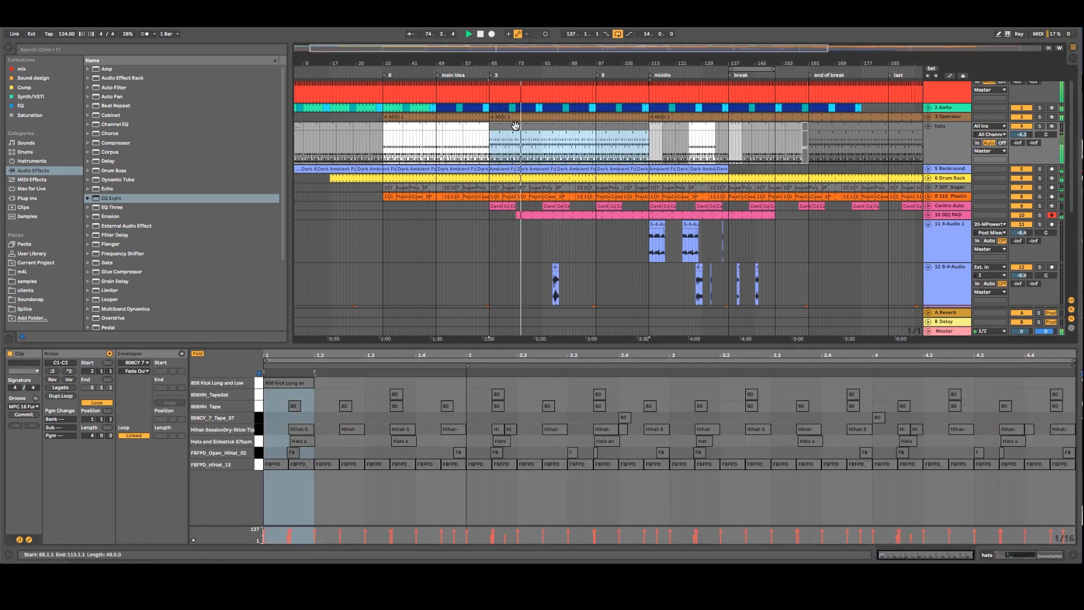
pyautogui.click(259, 422)
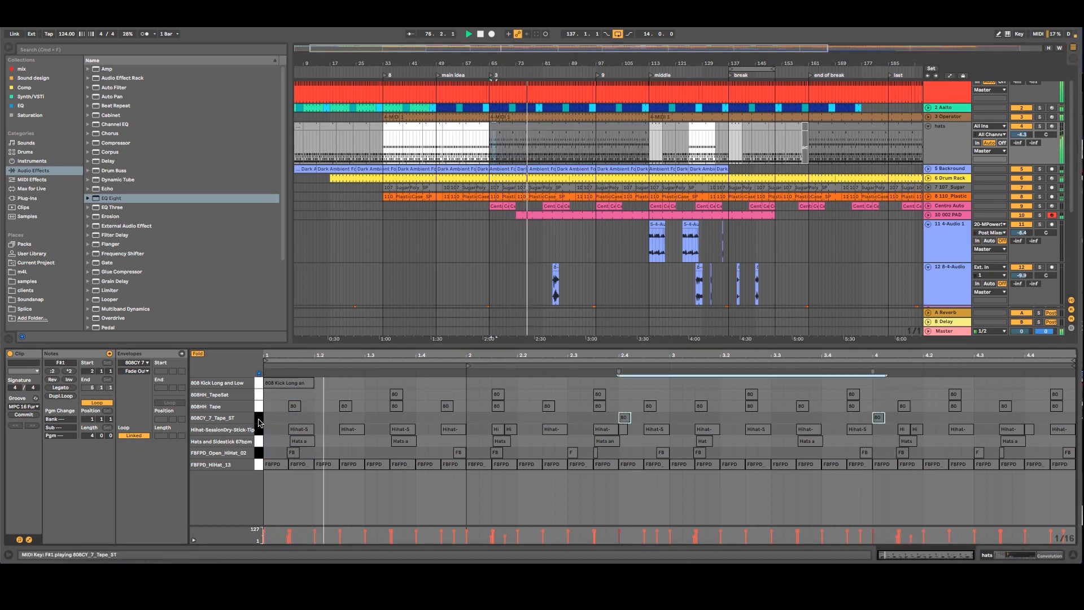
pyautogui.press('super+v')
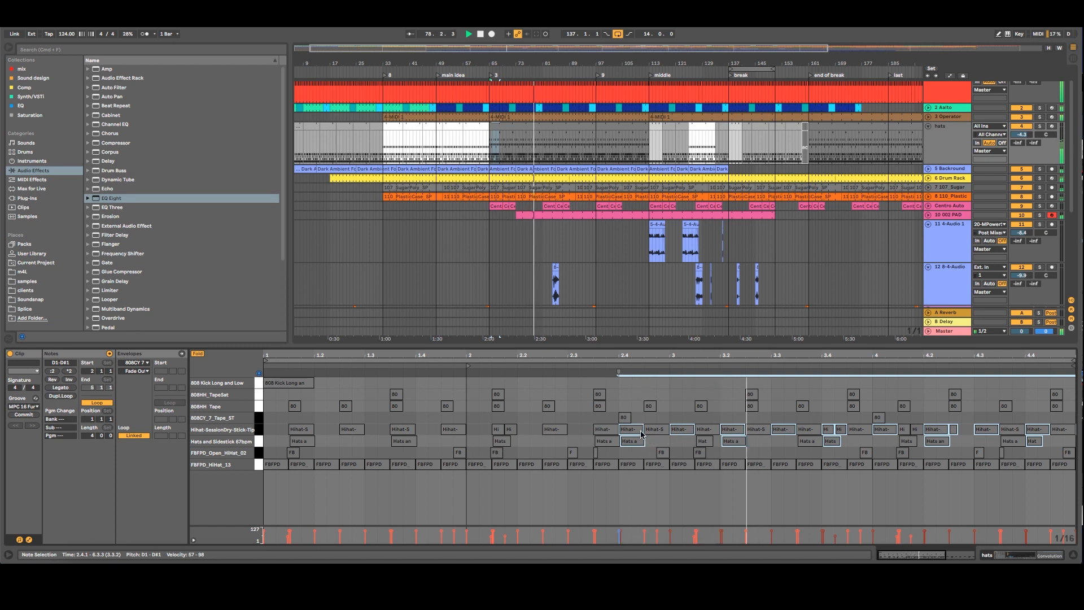
pyautogui.moveTo(634, 432); pyautogui.dragTo(296, 436)
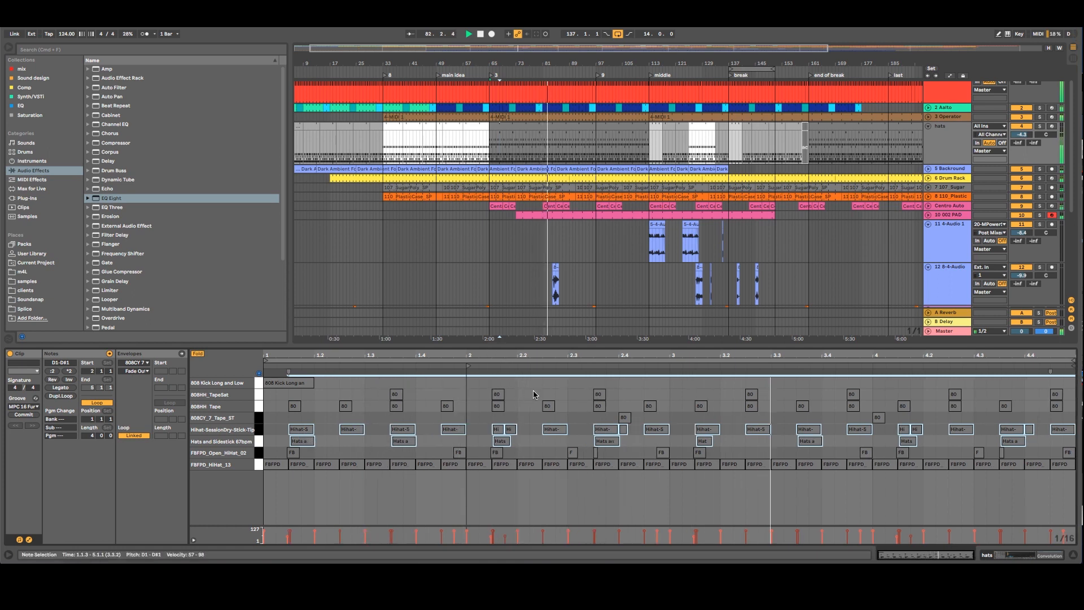
pyautogui.click(552, 141)
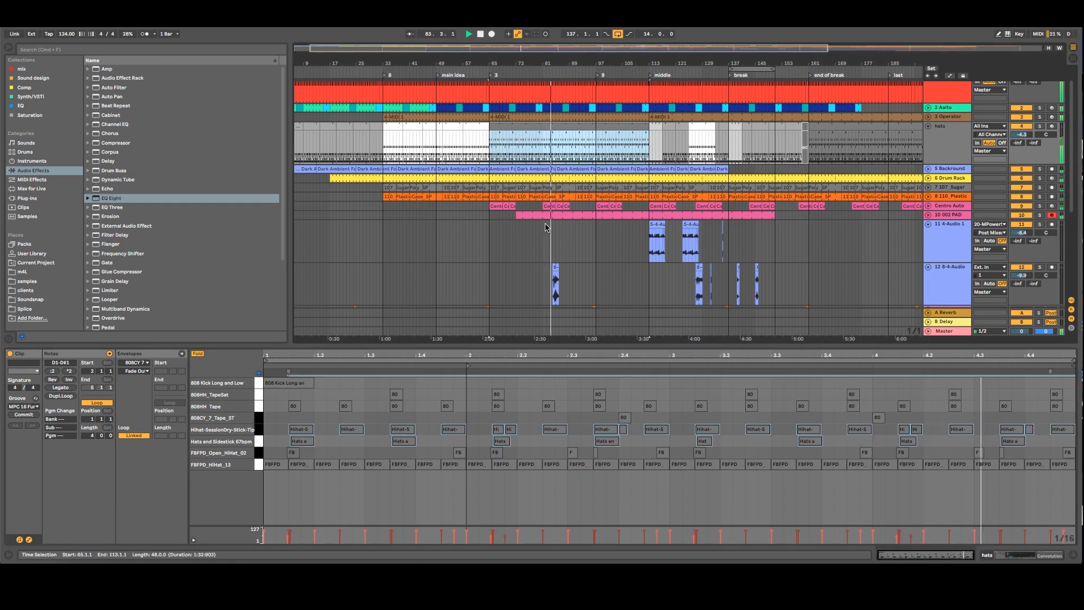
# Review the hats clip and the 11 4-Audio 1 clip at the "middle" locator, along with the surrounding tracks
pyautogui.click(941, 150)
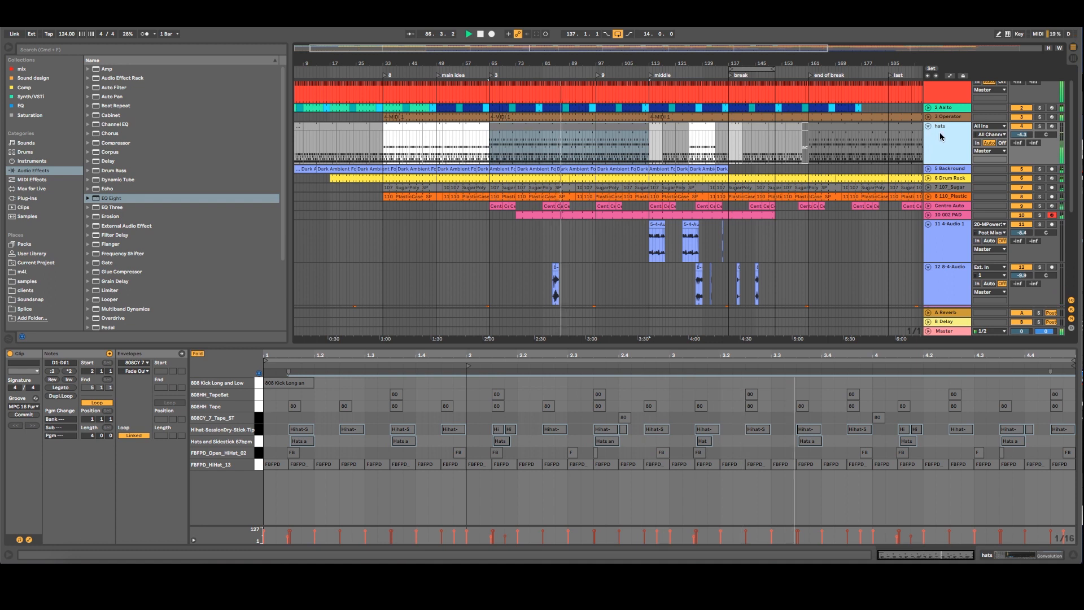
pyautogui.click(654, 133)
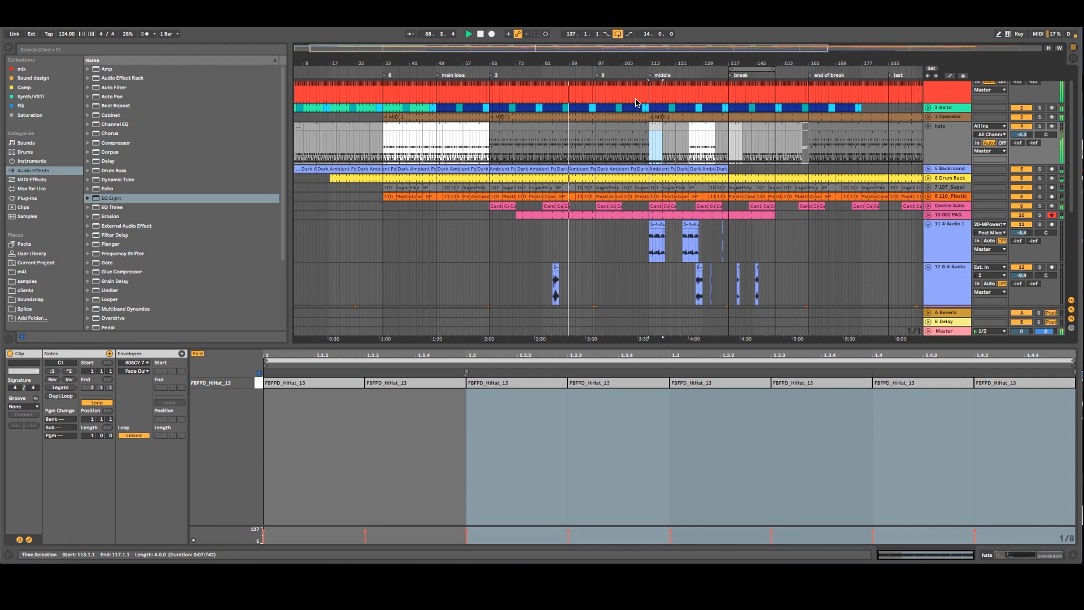
pyautogui.scroll(-3, 620, 223)
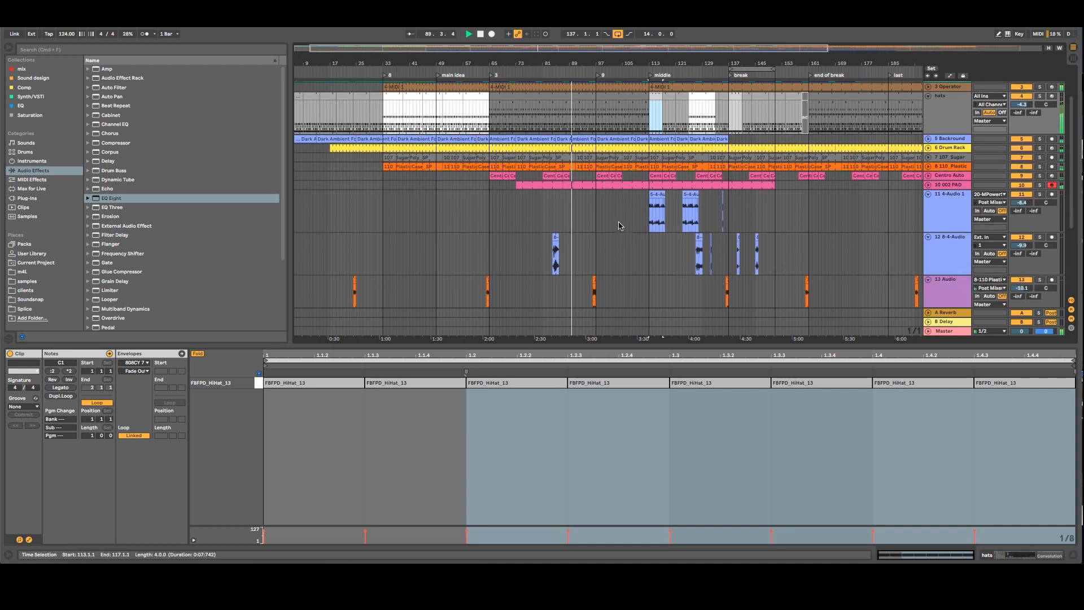
pyautogui.scroll(5, 619, 226)
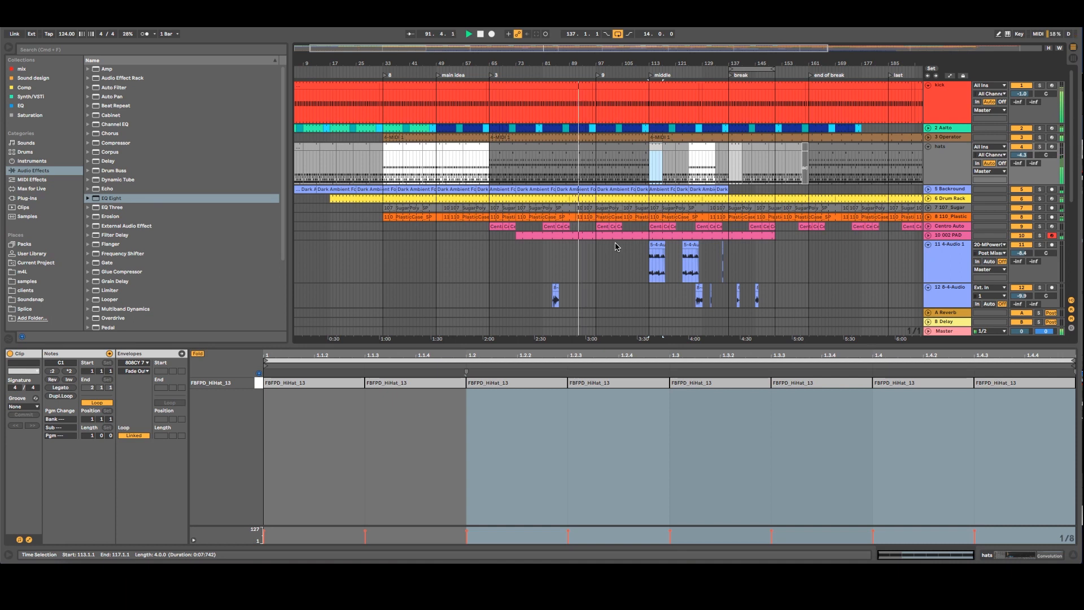
pyautogui.click(619, 251)
pyautogui.click(662, 265)
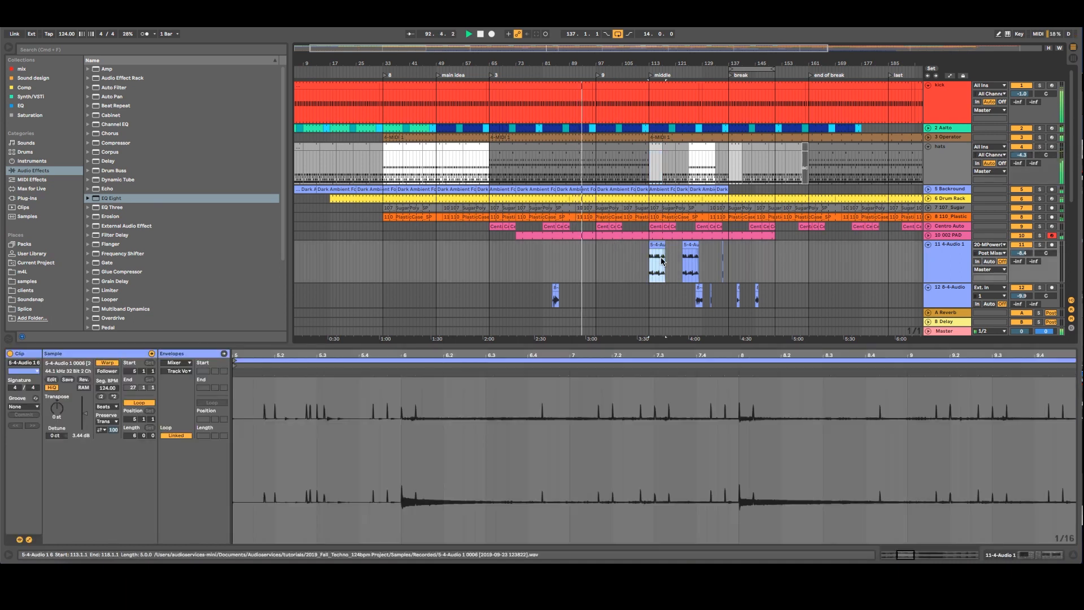
pyautogui.scroll(-10, 630, 259)
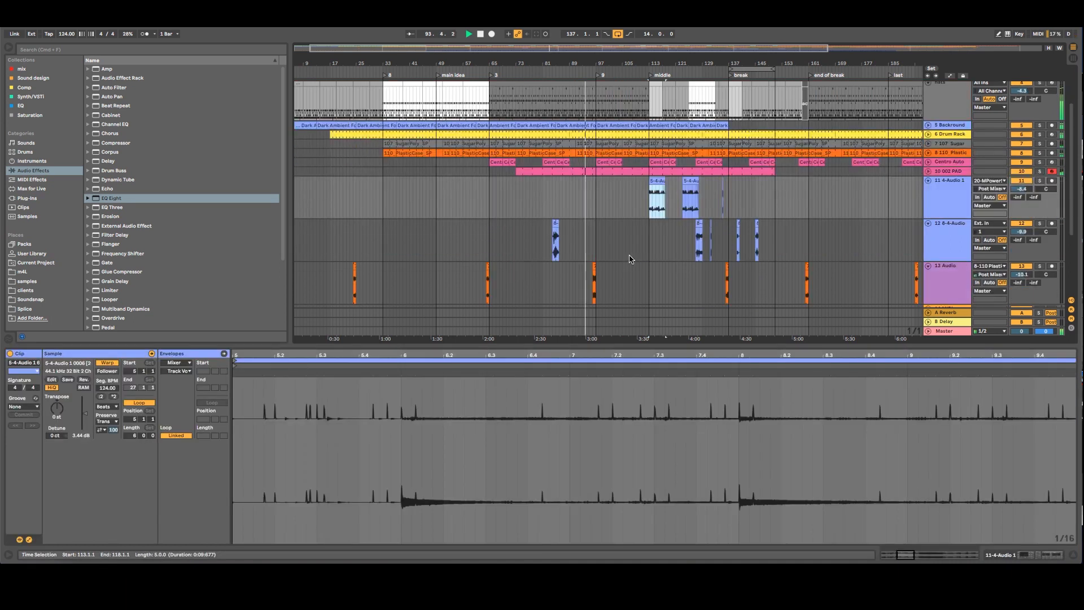
pyautogui.scroll(10, 630, 258)
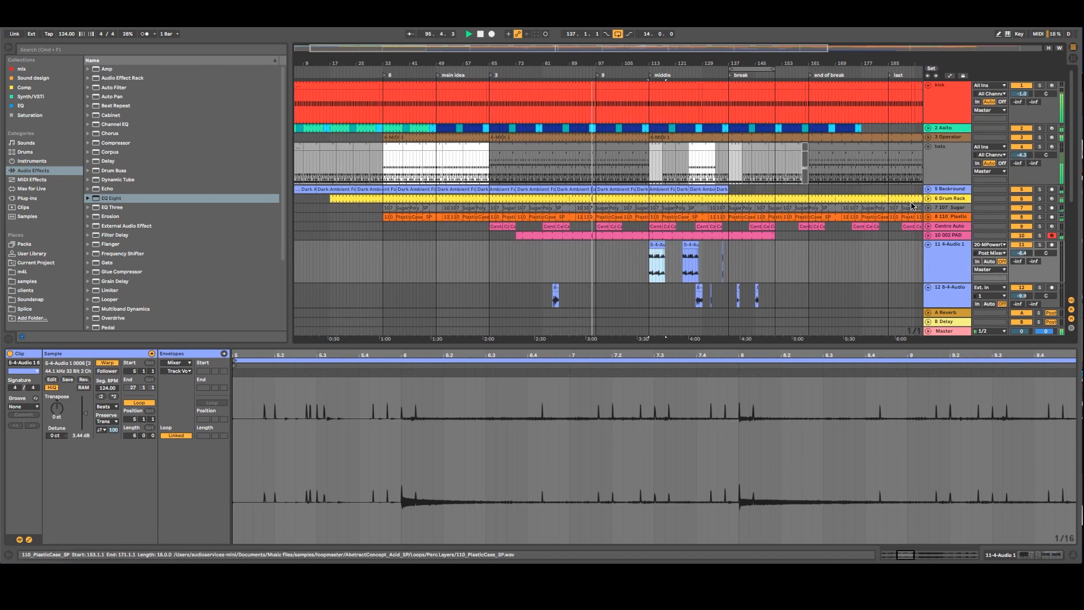
pyautogui.click(960, 189)
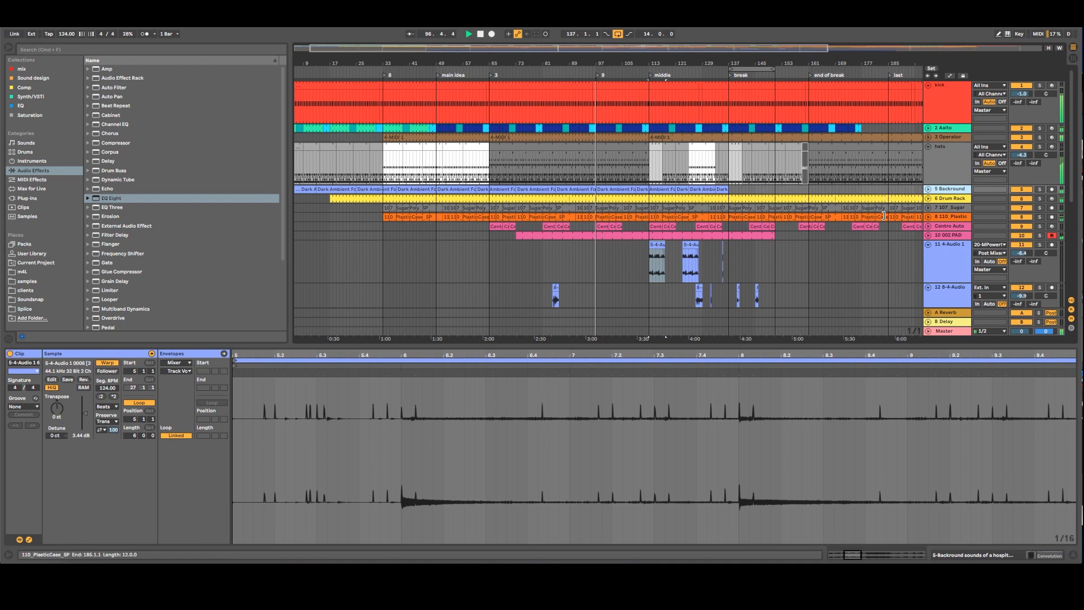
# Copy the four-bar hats clip from bar 29 to locator 9, starting at bar 97
pyautogui.click(600, 179)
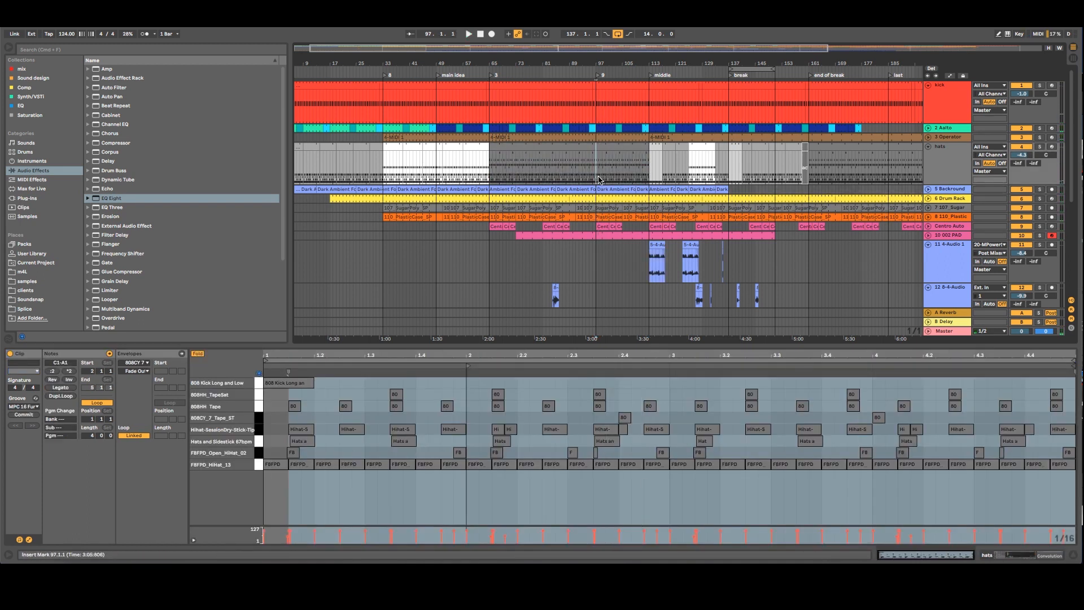
pyautogui.click(603, 154)
pyautogui.click(469, 160)
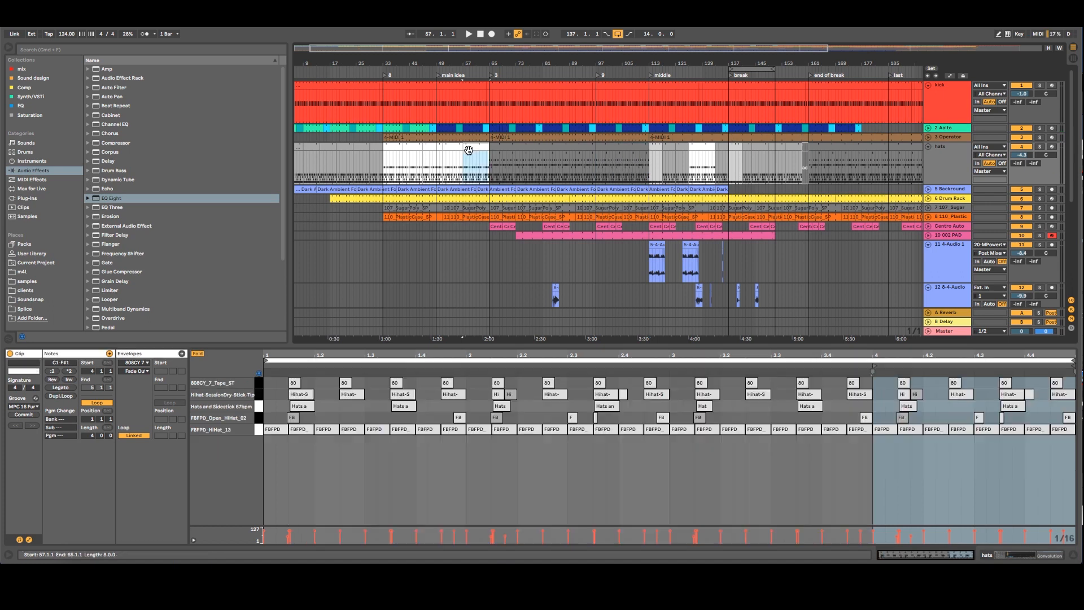
pyautogui.keyDown('shift'); pyautogui.click(376, 148); pyautogui.keyUp('shift')
pyautogui.moveTo(375, 148)
pyautogui.mouseDown()
pyautogui.moveTo(609, 168)
pyautogui.moveTo(375, 148)
pyautogui.mouseUp()
pyautogui.click(375, 148)
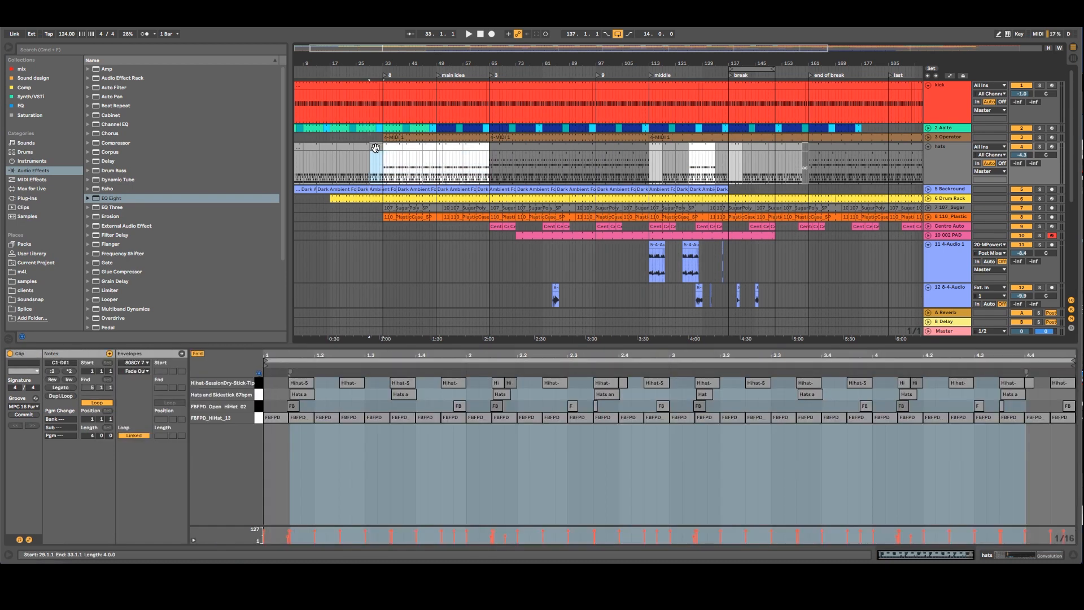
pyautogui.moveTo(376, 148); pyautogui.dragTo(599, 163)
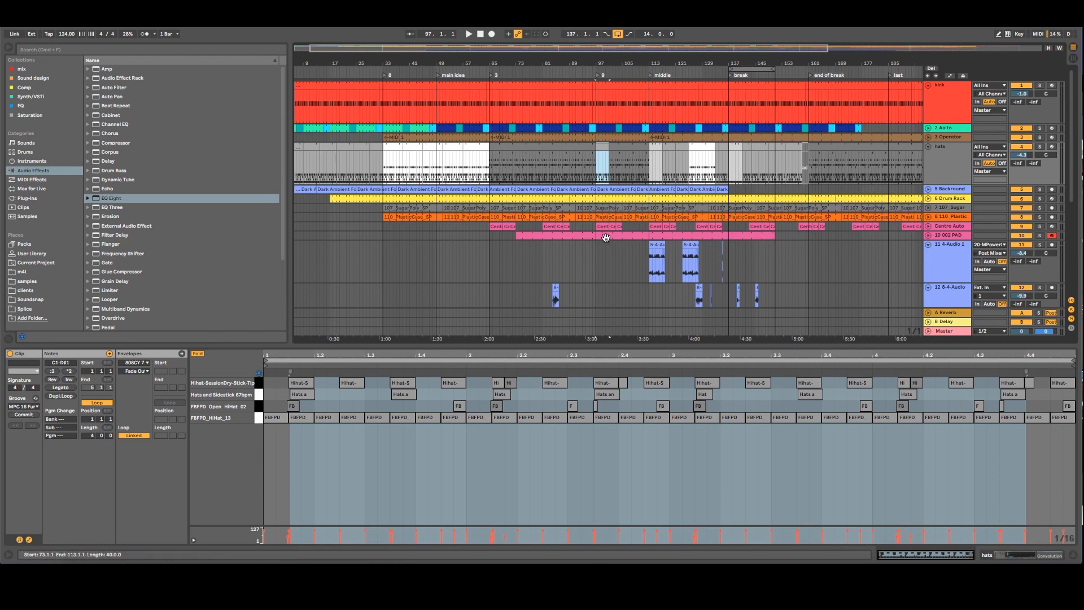
# Move the 11 4-Audio 1 clip from the "middle" locator to bar 101 and deactivate the Centro Auto clips at locator 9
pyautogui.moveTo(659, 245); pyautogui.dragTo(621, 256)
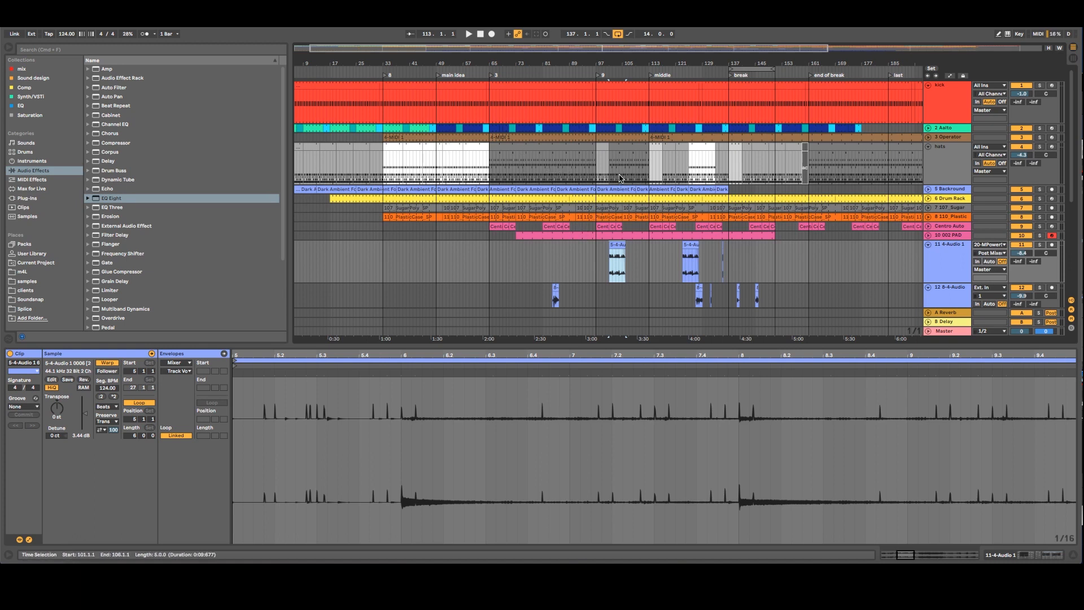
pyautogui.click(621, 228)
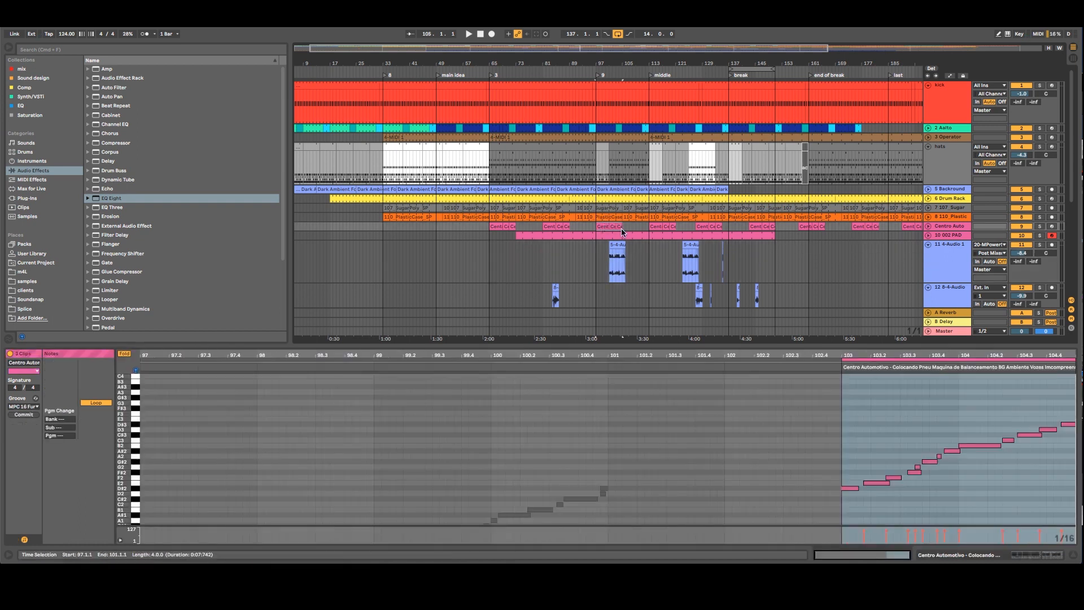
pyautogui.click(627, 227)
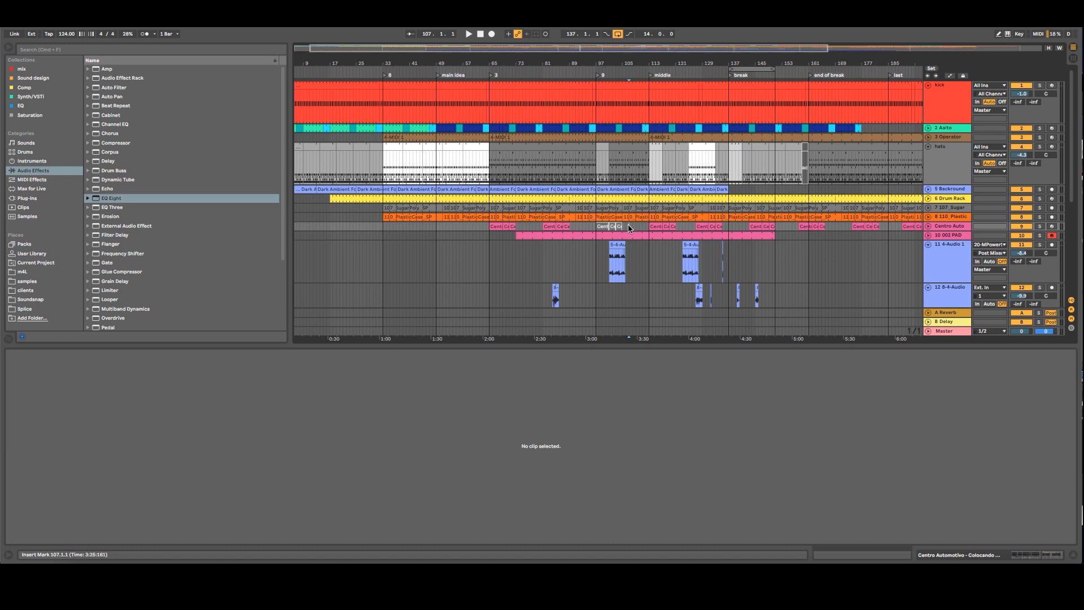
pyautogui.click(635, 261)
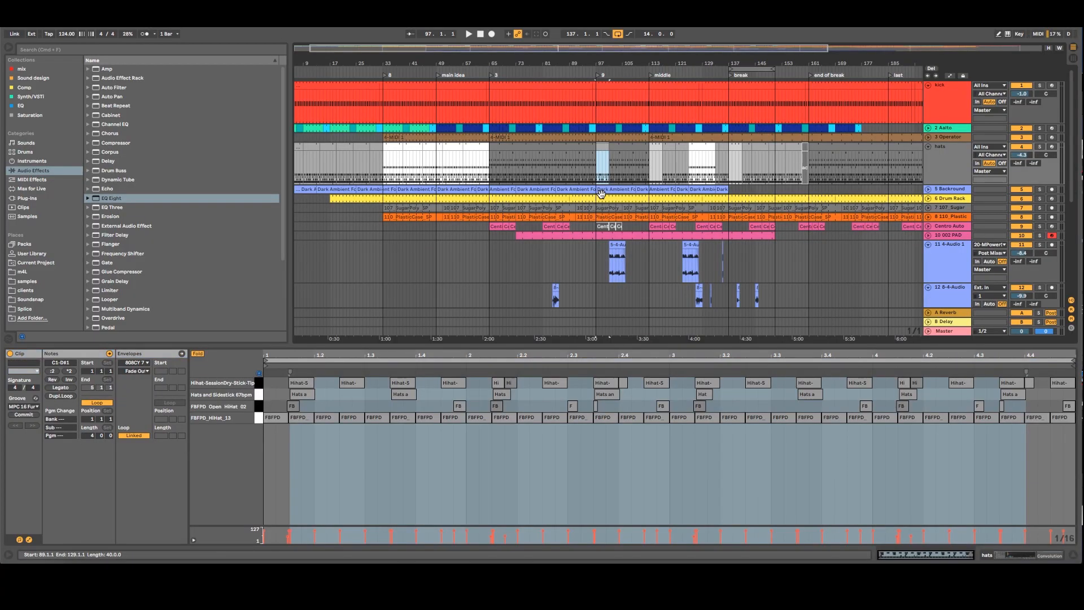
# Solo the hats track, listen to its pattern just after locator 3, and turn the solo off
pyautogui.scroll(4, 601, 194)
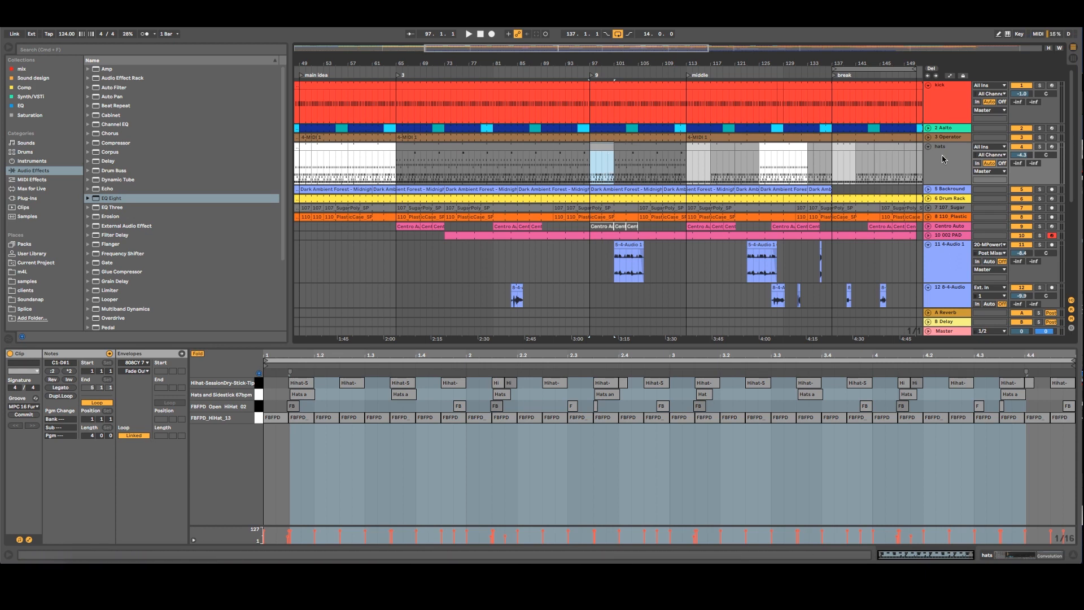
pyautogui.click(1040, 147)
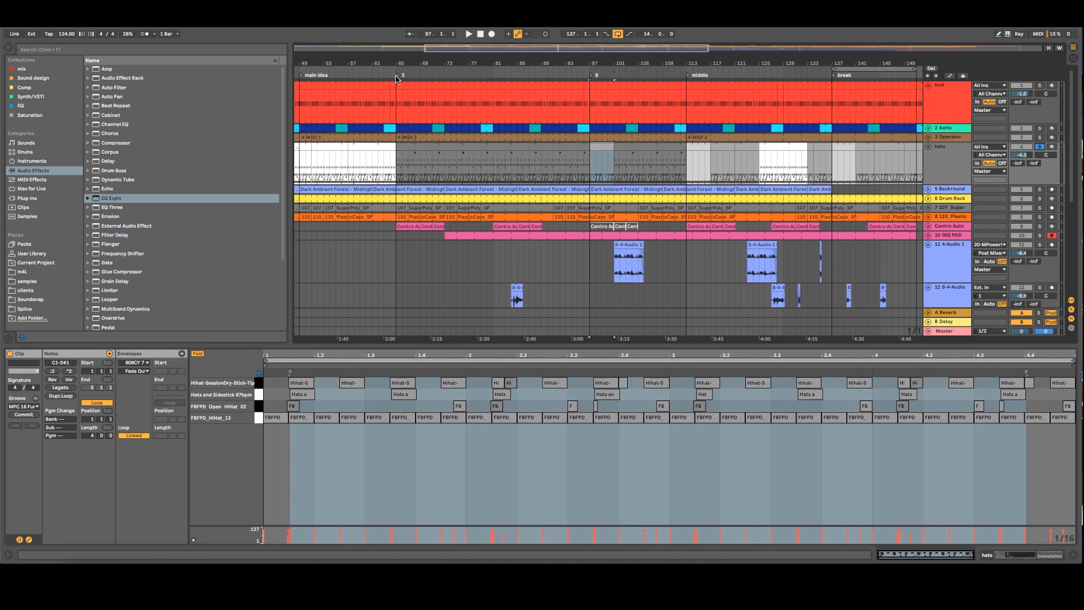
pyautogui.click(397, 79)
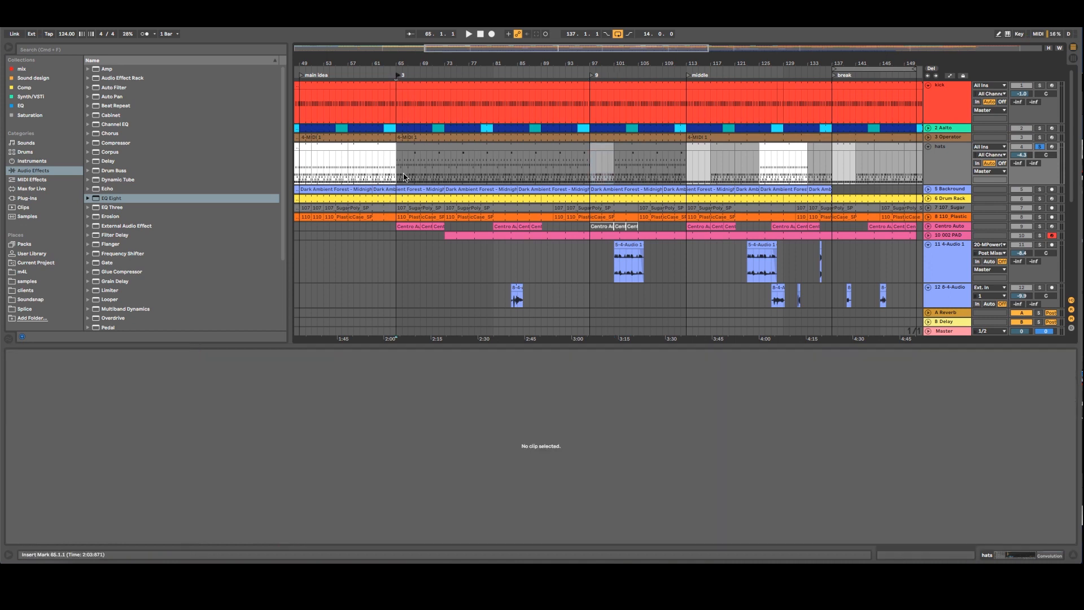
pyautogui.click(426, 144)
pyautogui.click(339, 388)
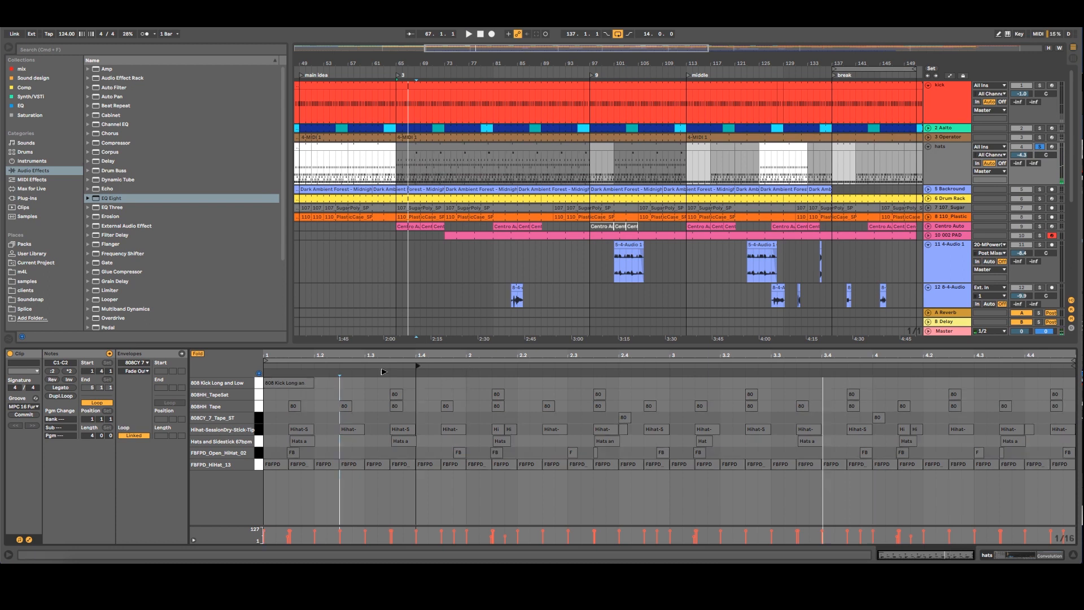
pyautogui.press('space')
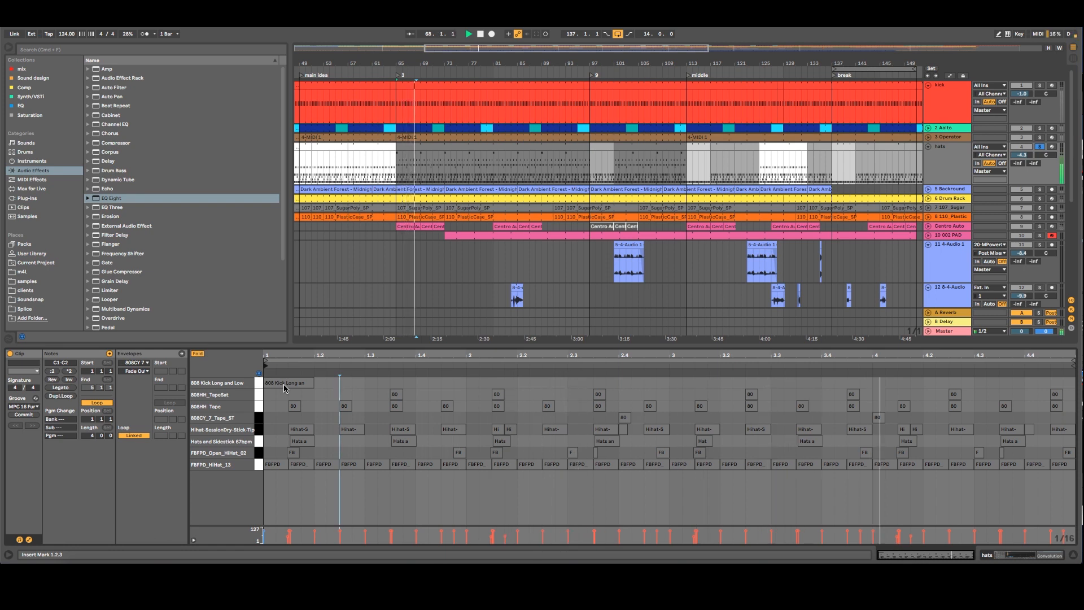
pyautogui.click(947, 175)
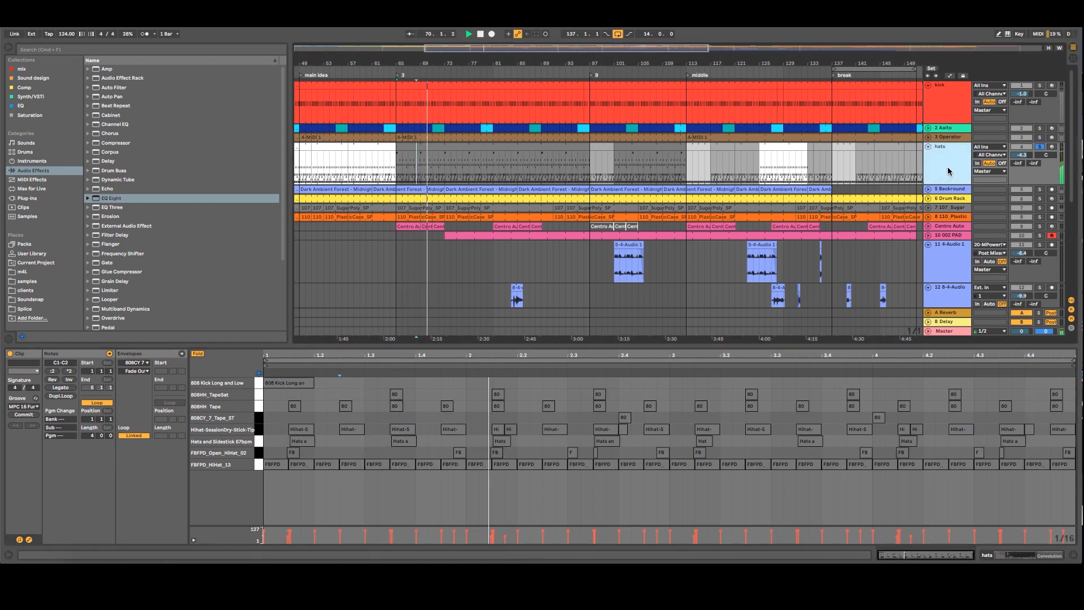
pyautogui.click(1040, 147)
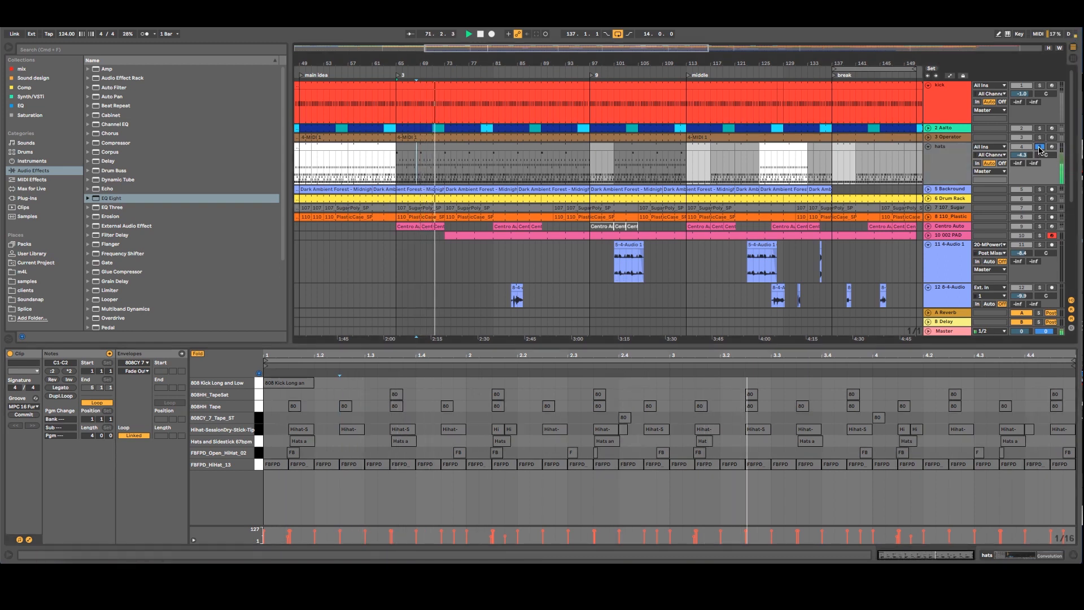
# Fold the hats track to bring the lower audio tracks into view
pyautogui.click(968, 167)
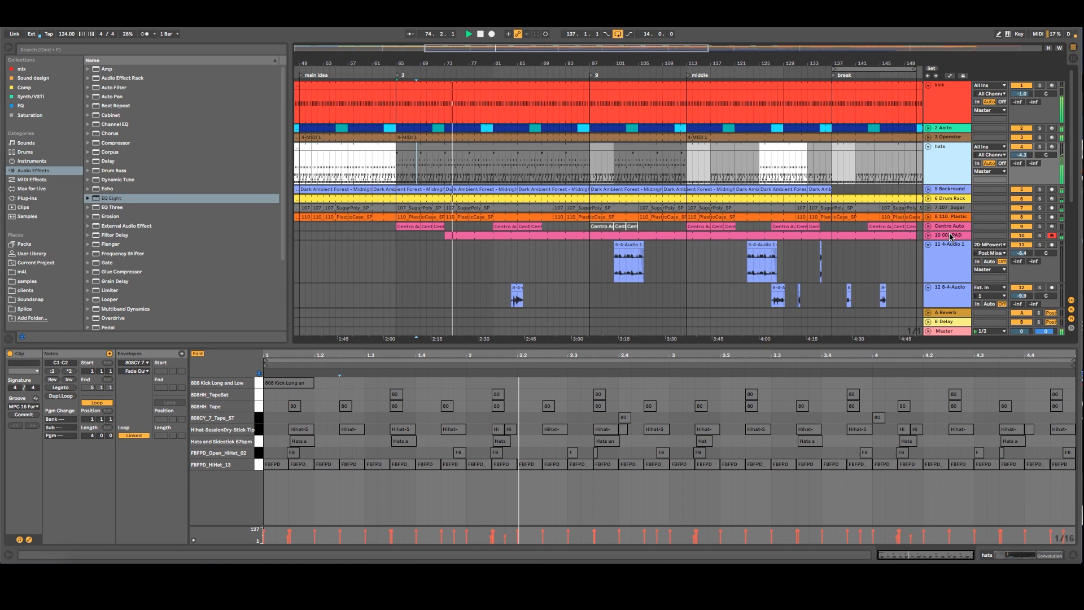
pyautogui.click(929, 146)
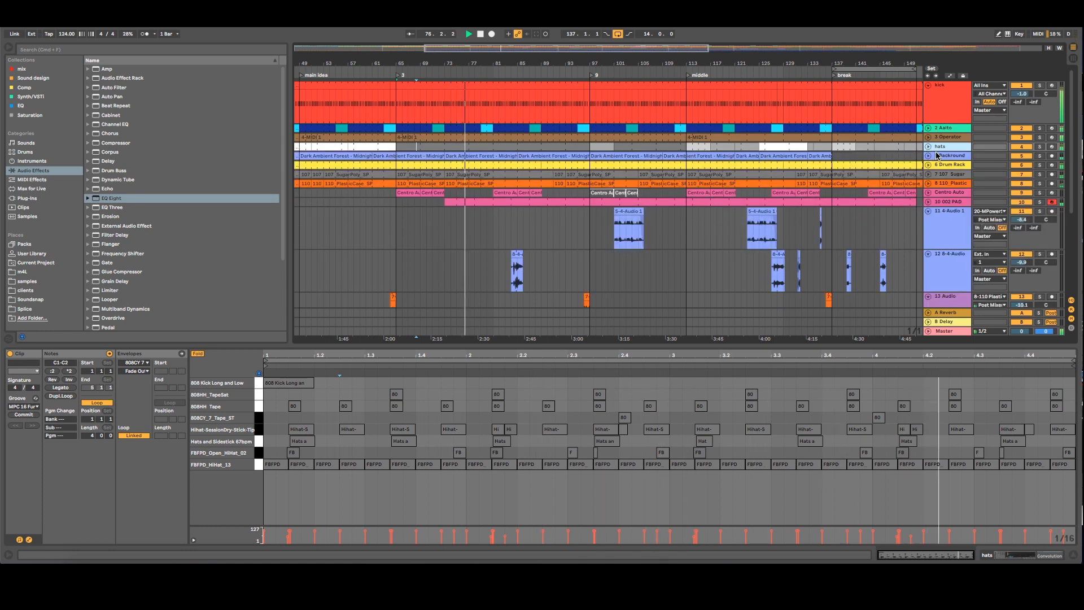
pyautogui.click(946, 202)
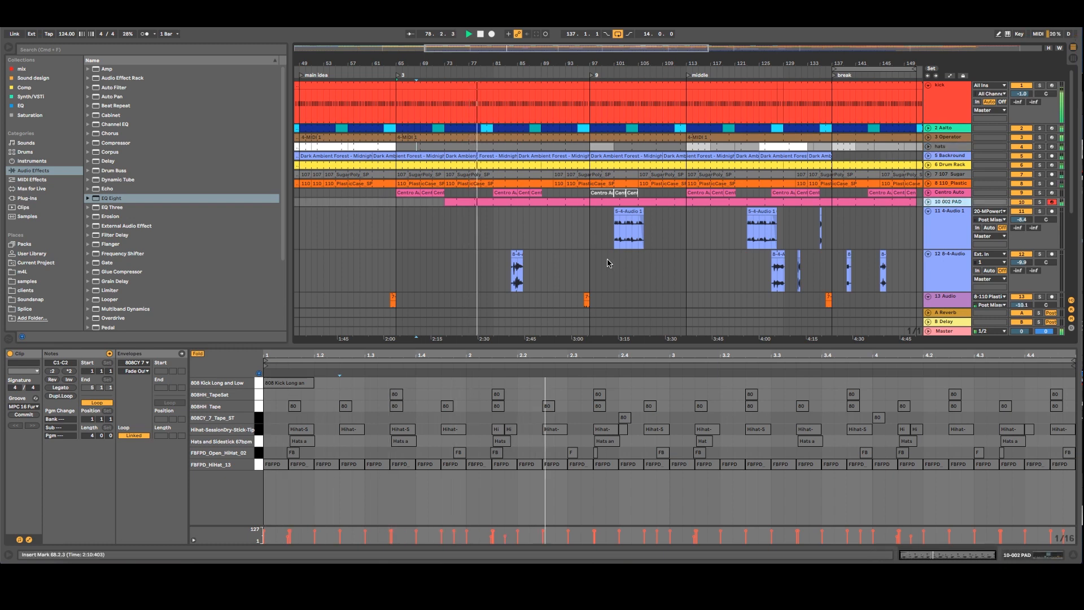
# Move the first clip on track 12 to start at bar 85 and lower that track's volume to -14.5 dB
pyautogui.click(517, 255)
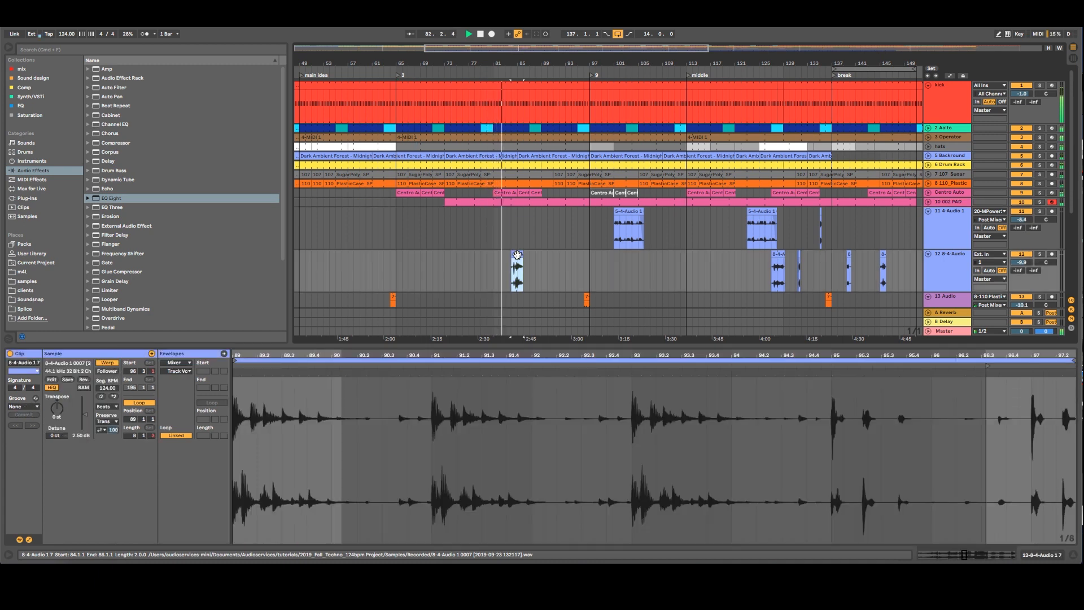
pyautogui.moveTo(517, 255); pyautogui.dragTo(523, 255)
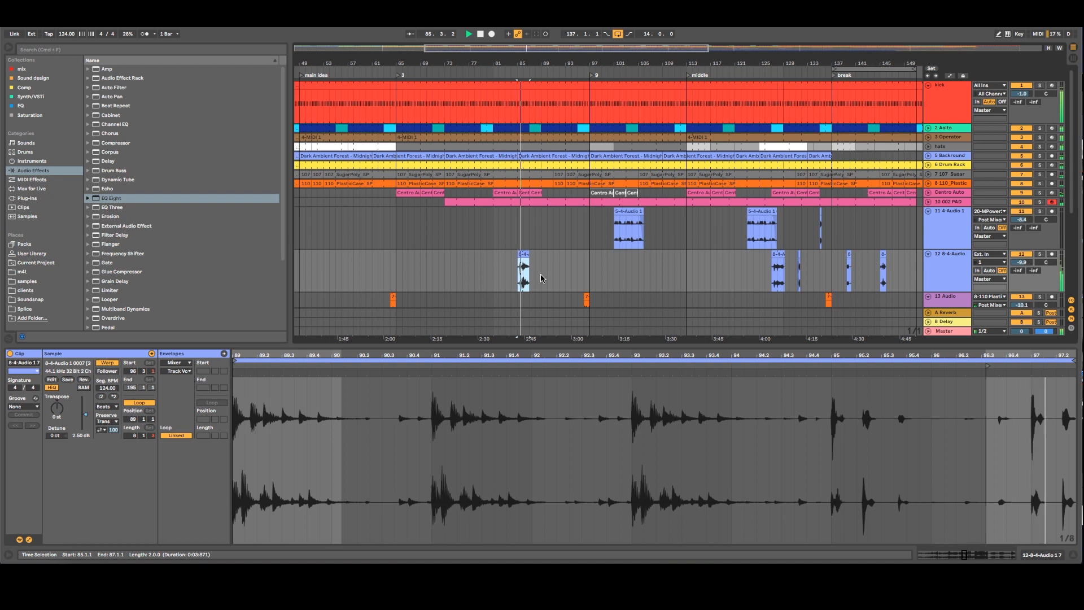
pyautogui.moveTo(1022, 263); pyautogui.dragTo(1022, 277)
pyautogui.press('space')
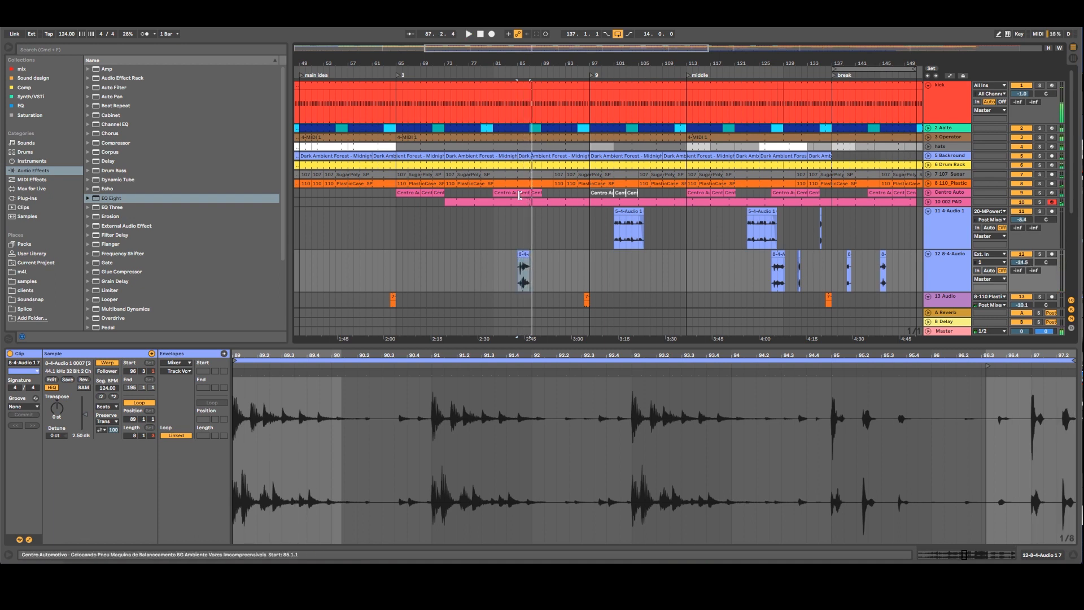
# Examine the notes of the Centro Auto clip at the "middle" locator and the track's device chain
pyautogui.click(521, 194)
pyautogui.click(691, 193)
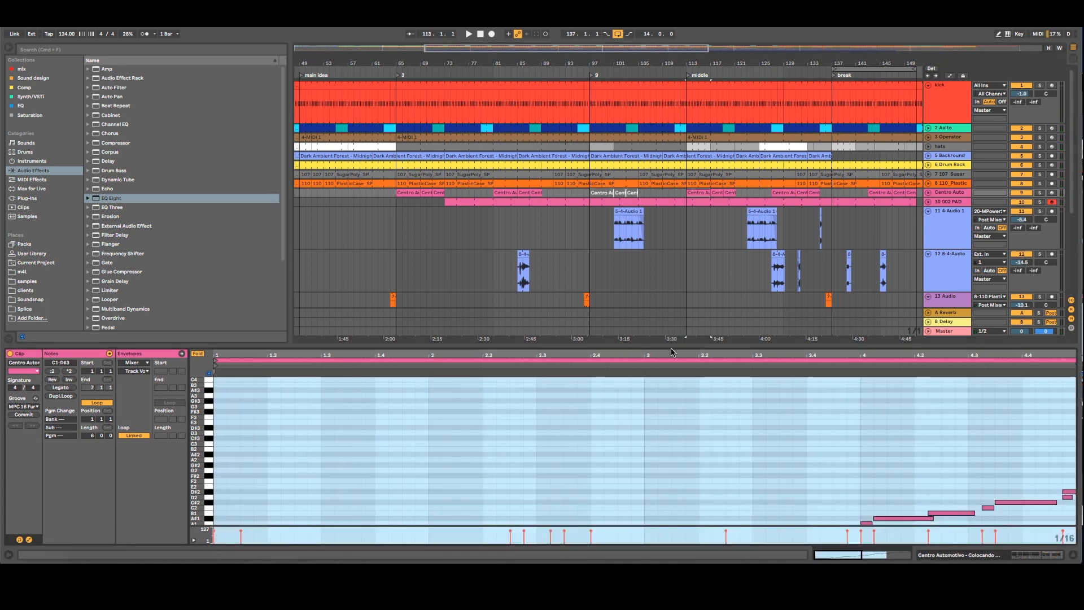
pyautogui.moveTo(672, 343)
pyautogui.mouseDown()
pyautogui.moveTo(669, 150)
pyautogui.moveTo(667, 178)
pyautogui.mouseUp()
pyautogui.click(652, 333)
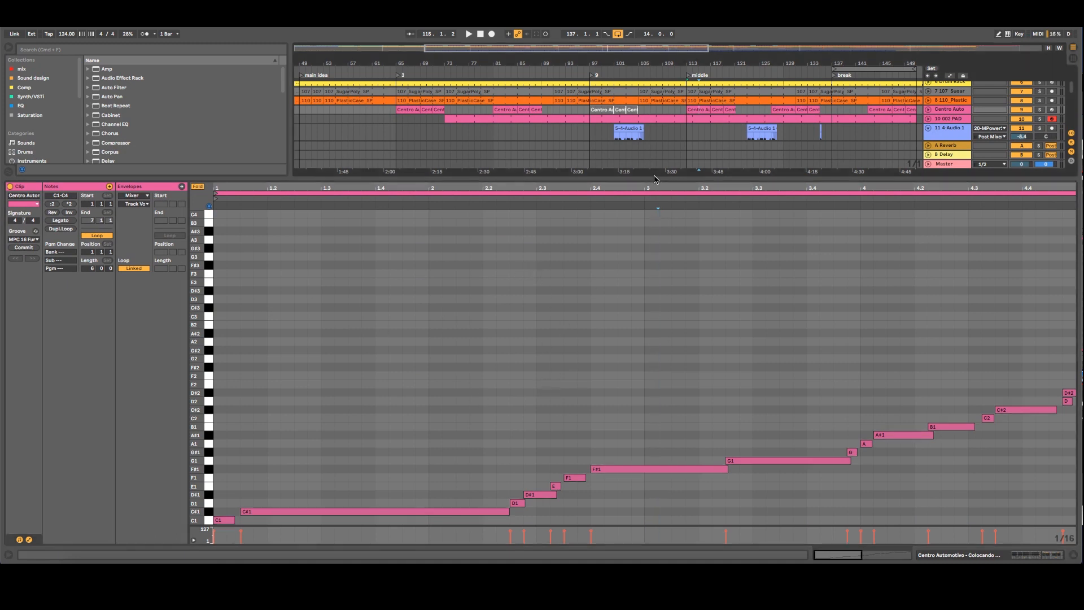
pyautogui.moveTo(651, 178); pyautogui.dragTo(650, 341)
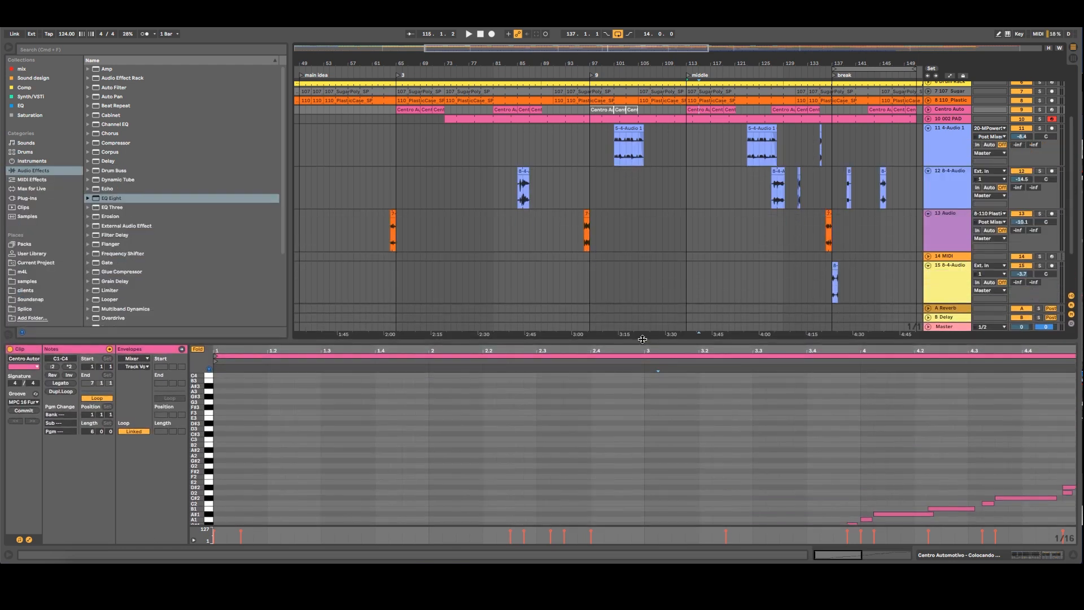
pyautogui.click(958, 113)
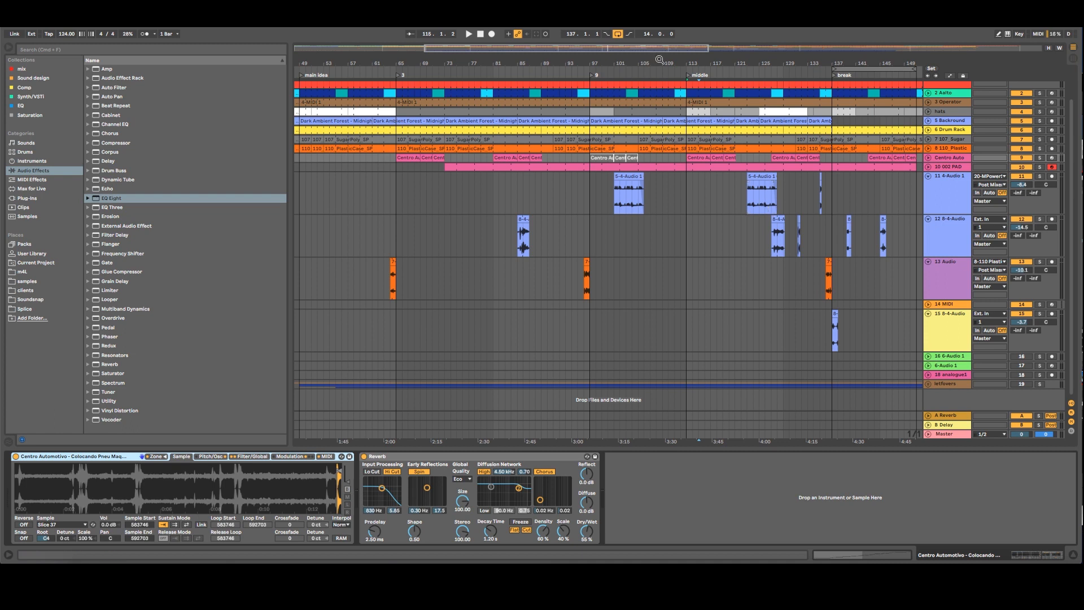
# Show the full range of notes in the "middle" Centro Auto clip and audition several sample slices, including G3, C#2 and E2
pyautogui.doubleClick(705, 157)
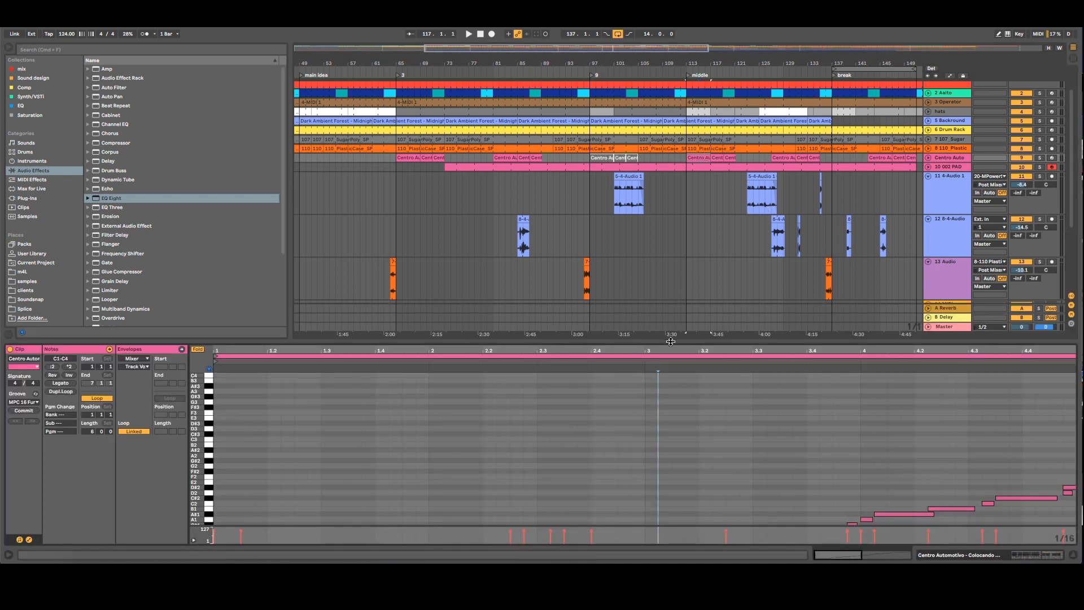
pyautogui.moveTo(671, 341); pyautogui.dragTo(671, 196)
pyautogui.moveTo(209, 366); pyautogui.dragTo(212, 287)
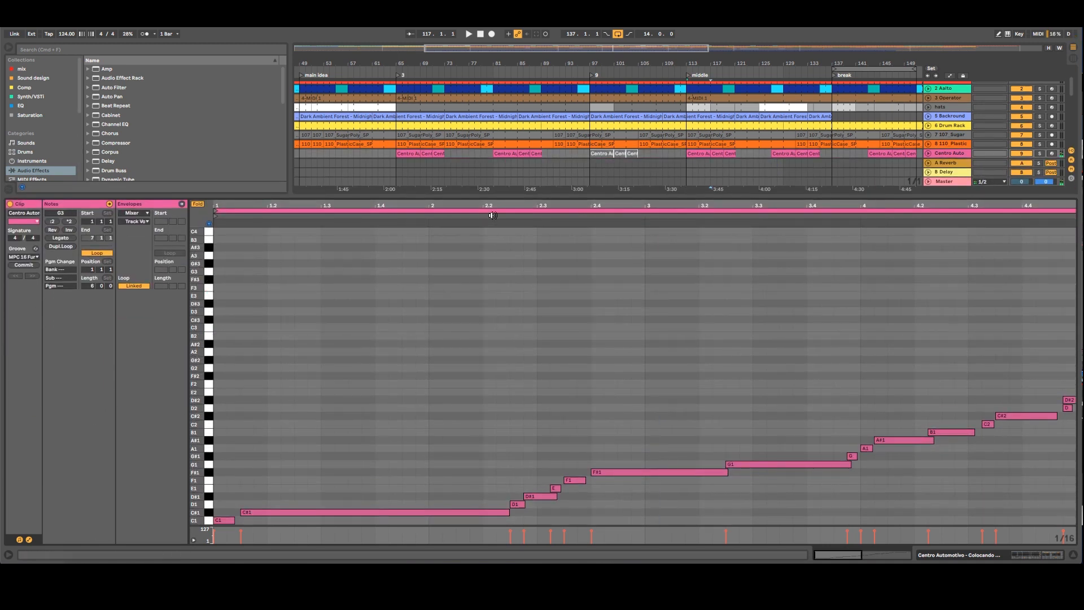
pyautogui.moveTo(492, 215); pyautogui.dragTo(355, 205)
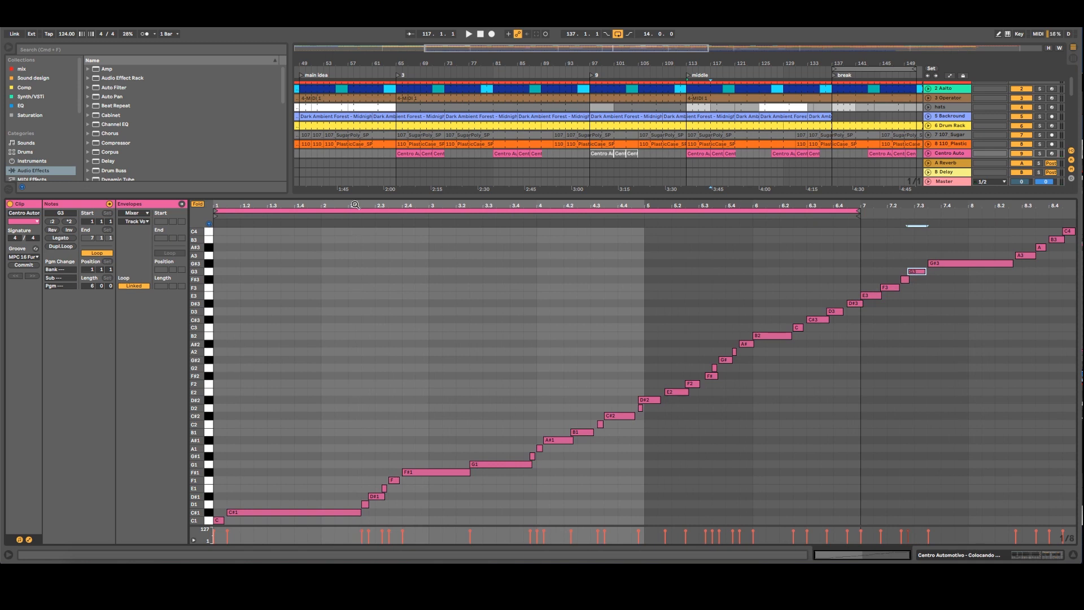
pyautogui.click(209, 374)
pyautogui.click(208, 416)
pyautogui.click(206, 393)
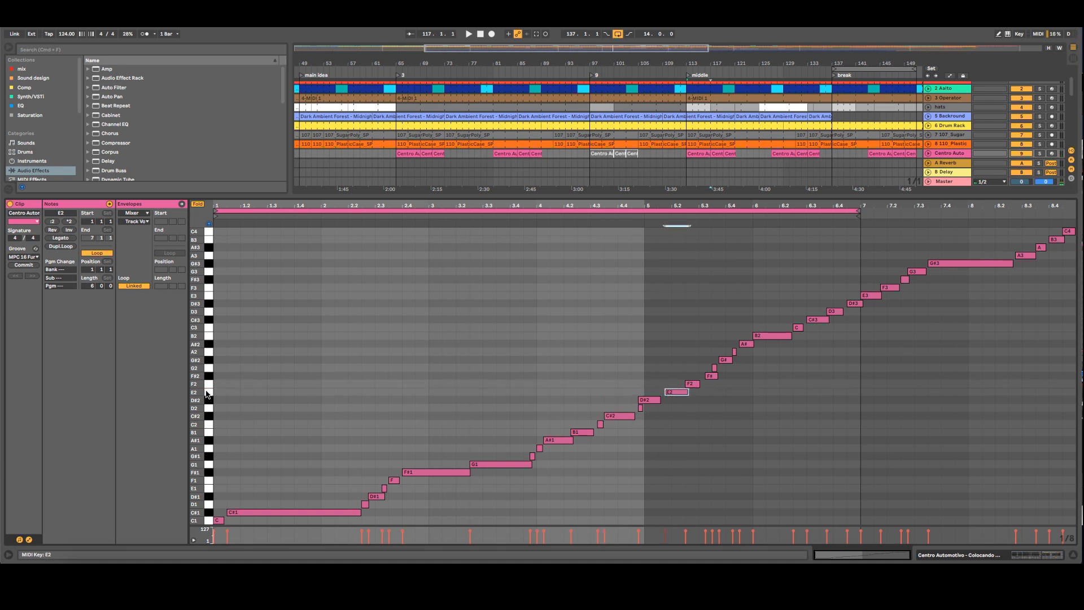
# Unfold the Centro Auto track, give it more room in the arrangement, and set its MIDI input to Push Input
pyautogui.click(945, 154)
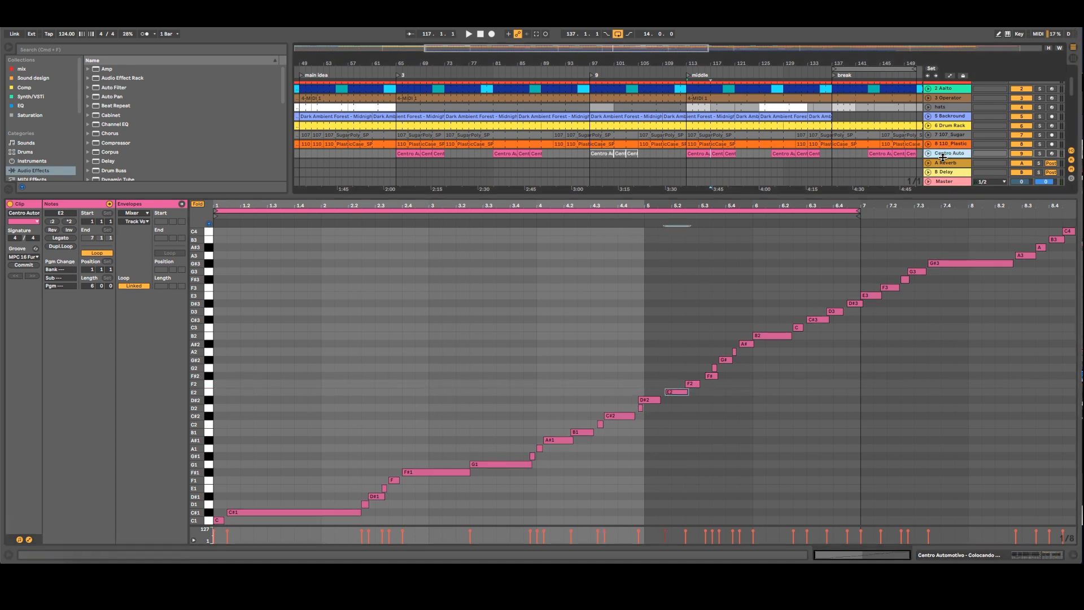
pyautogui.click(943, 163)
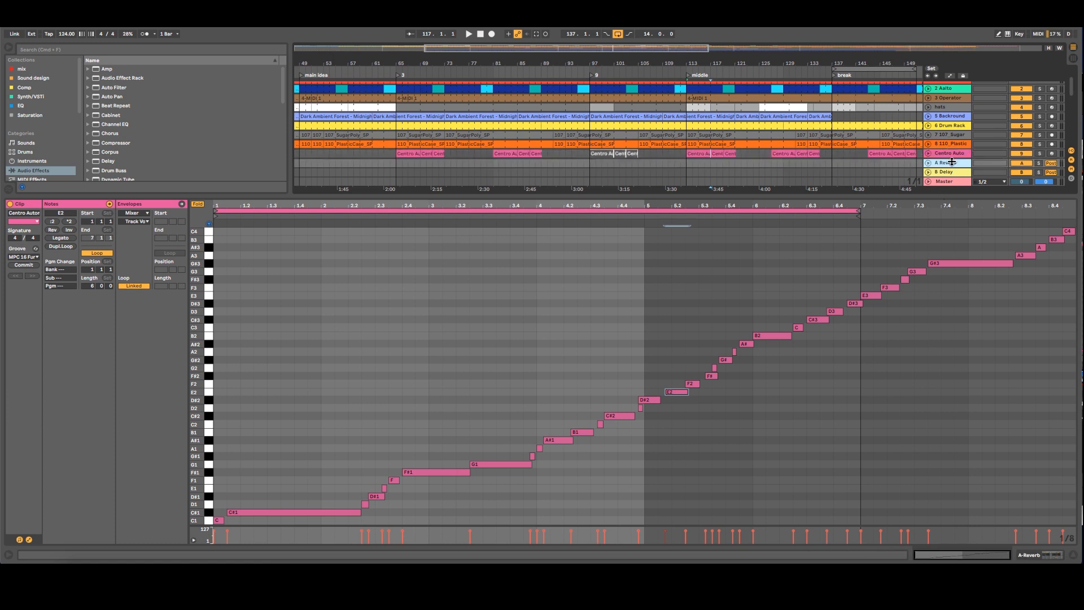
pyautogui.moveTo(952, 194); pyautogui.dragTo(955, 274)
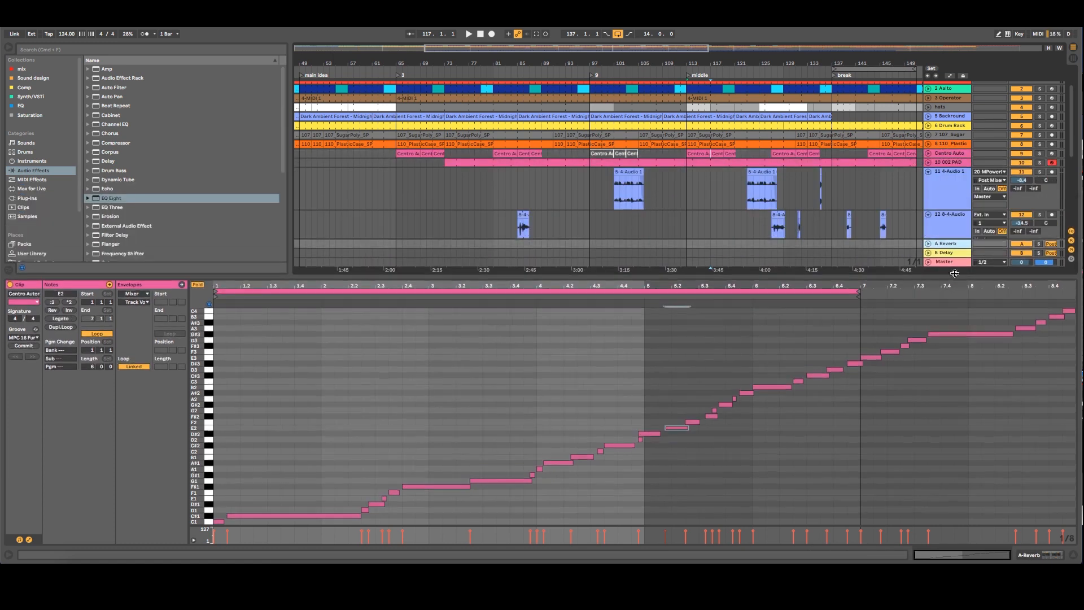
pyautogui.click(953, 157)
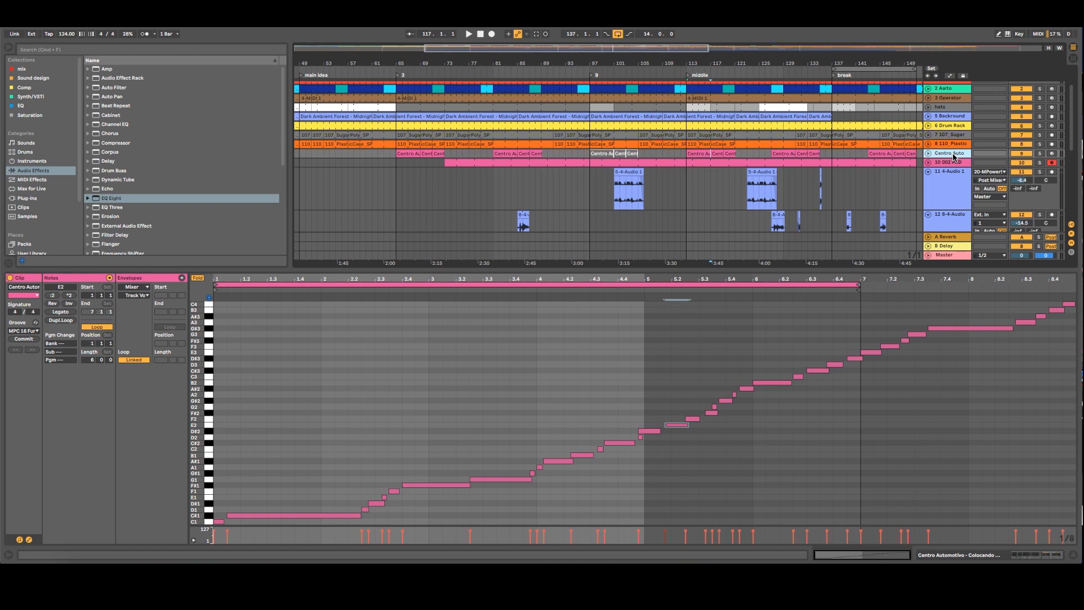
pyautogui.moveTo(945, 170); pyautogui.dragTo(964, 195)
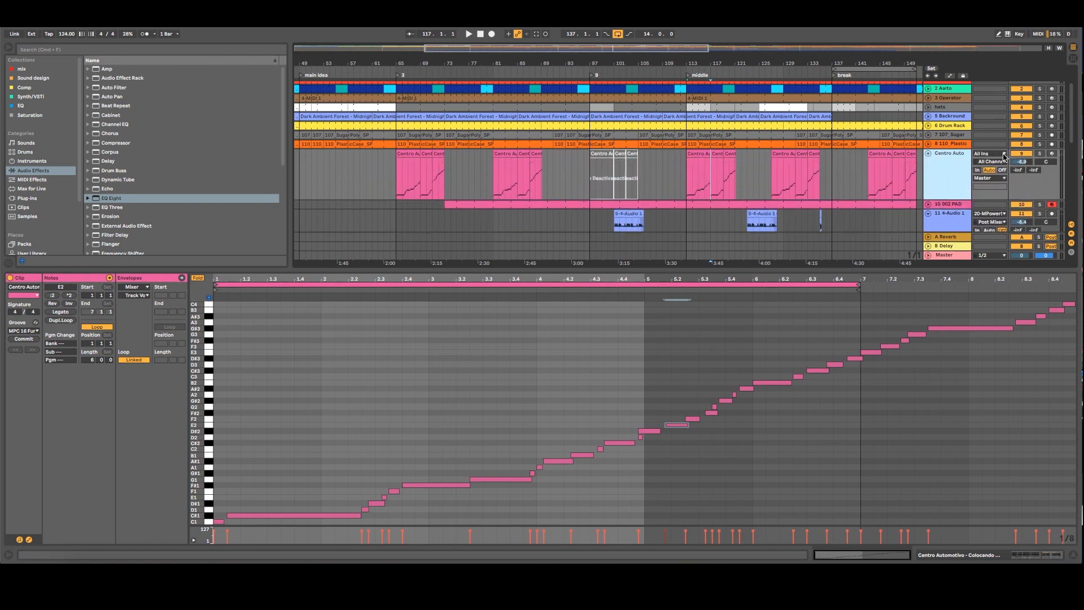
pyautogui.click(989, 153)
pyautogui.click(995, 169)
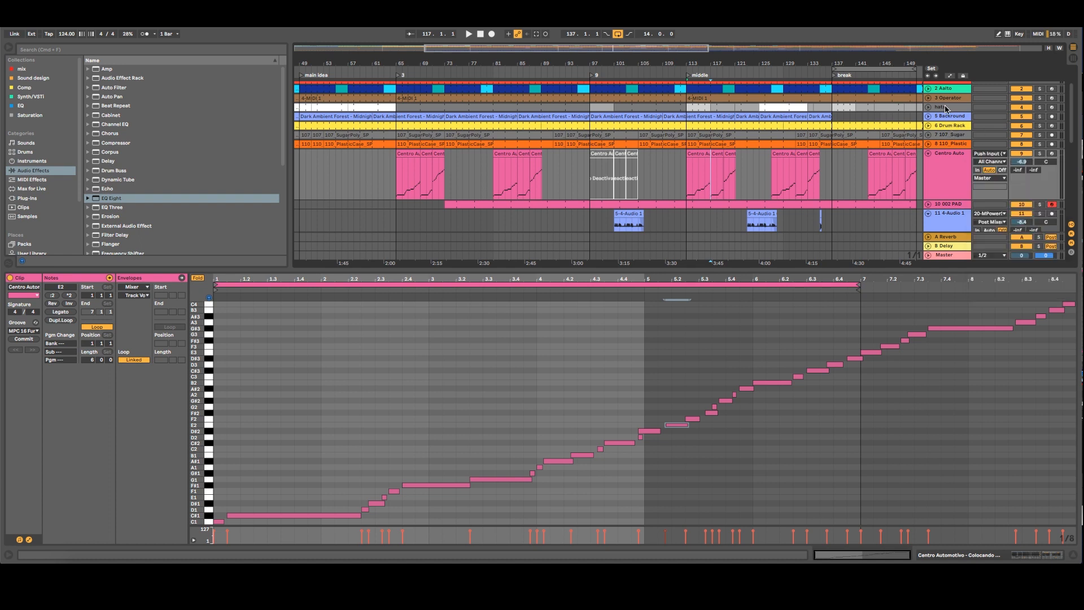
# Unfold the Aalto track, check its MIDI input options, and set its monitoring to Off
pyautogui.scroll(1, 948, 112)
pyautogui.click(929, 114)
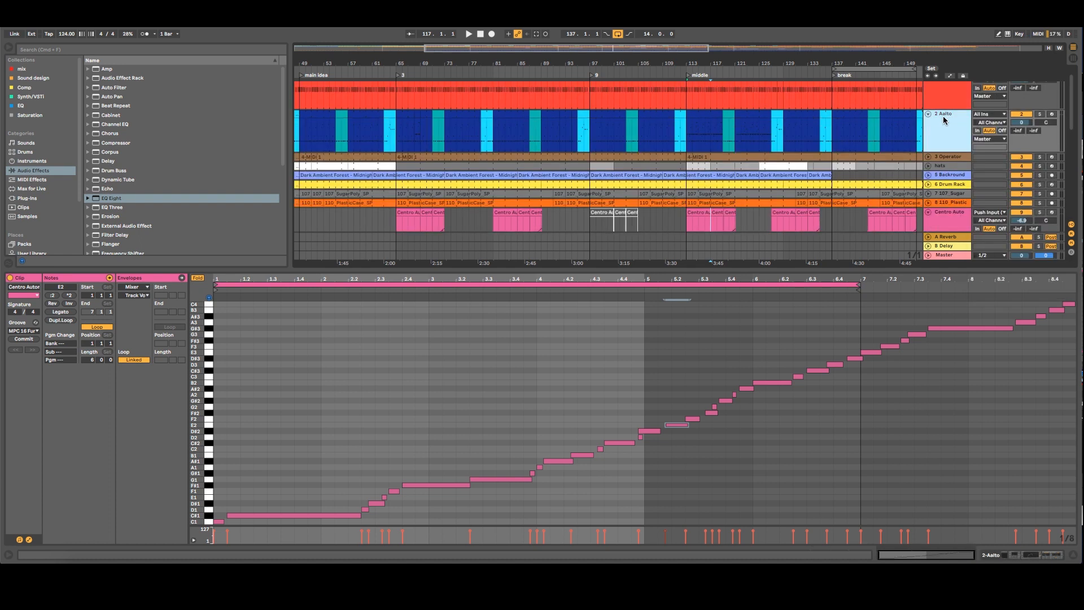
pyautogui.click(983, 116)
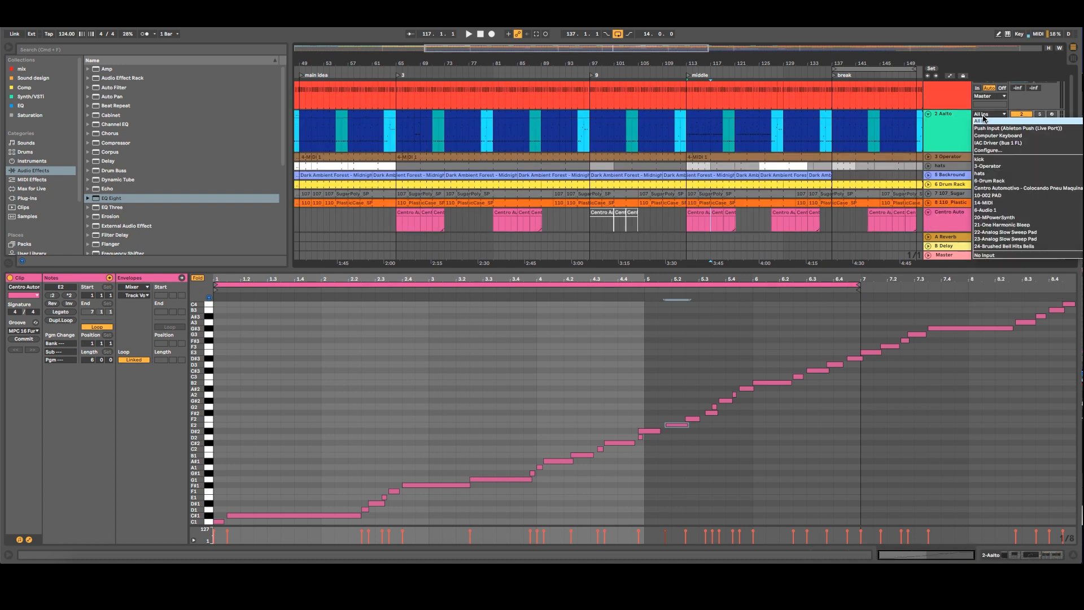
pyautogui.click(930, 113)
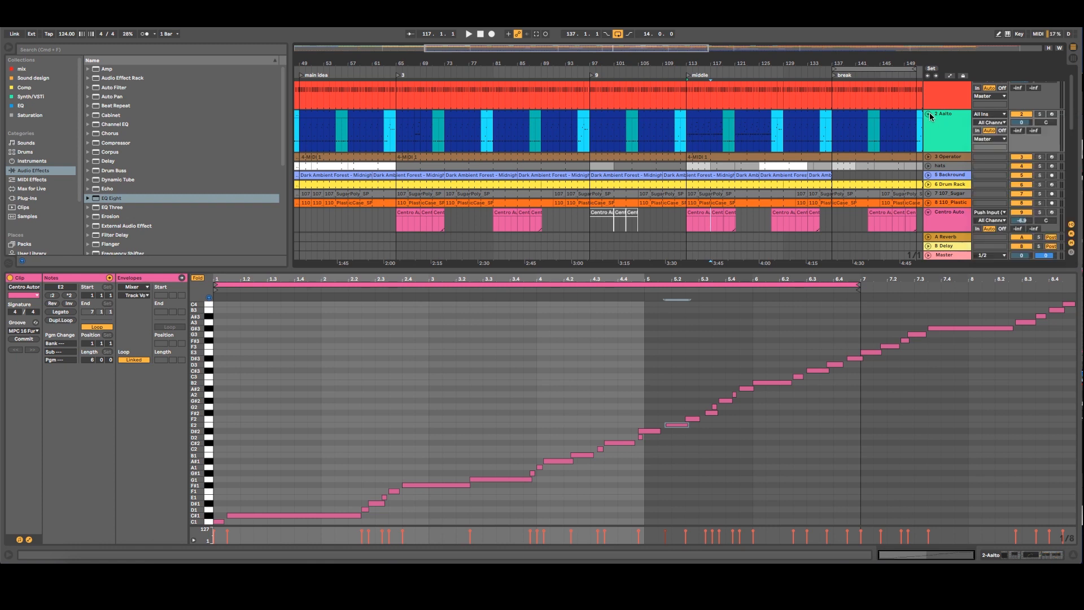
pyautogui.click(930, 158)
pyautogui.click(929, 157)
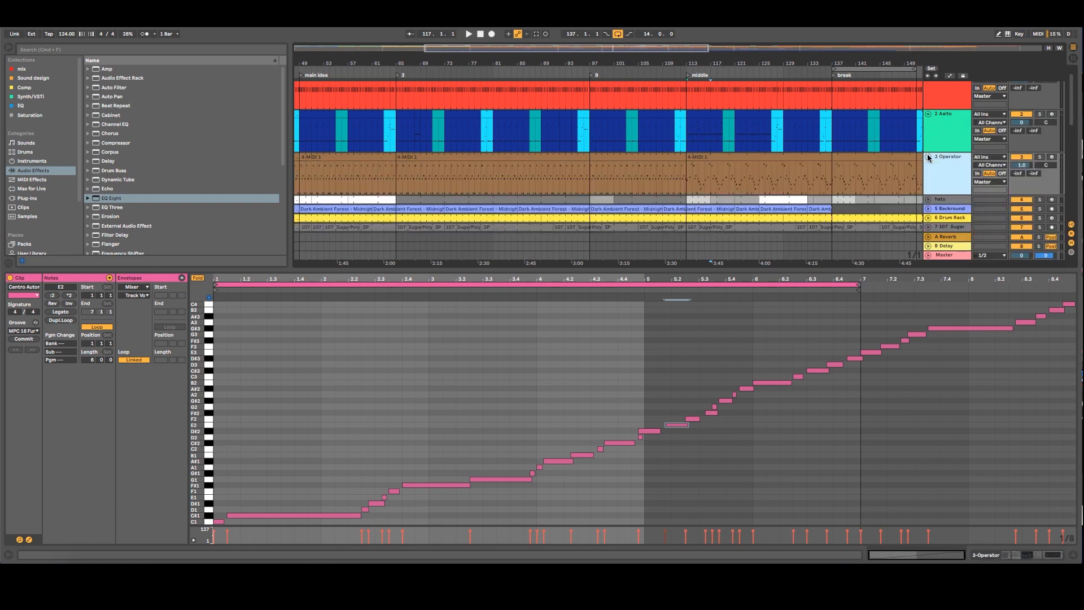
pyautogui.click(929, 158)
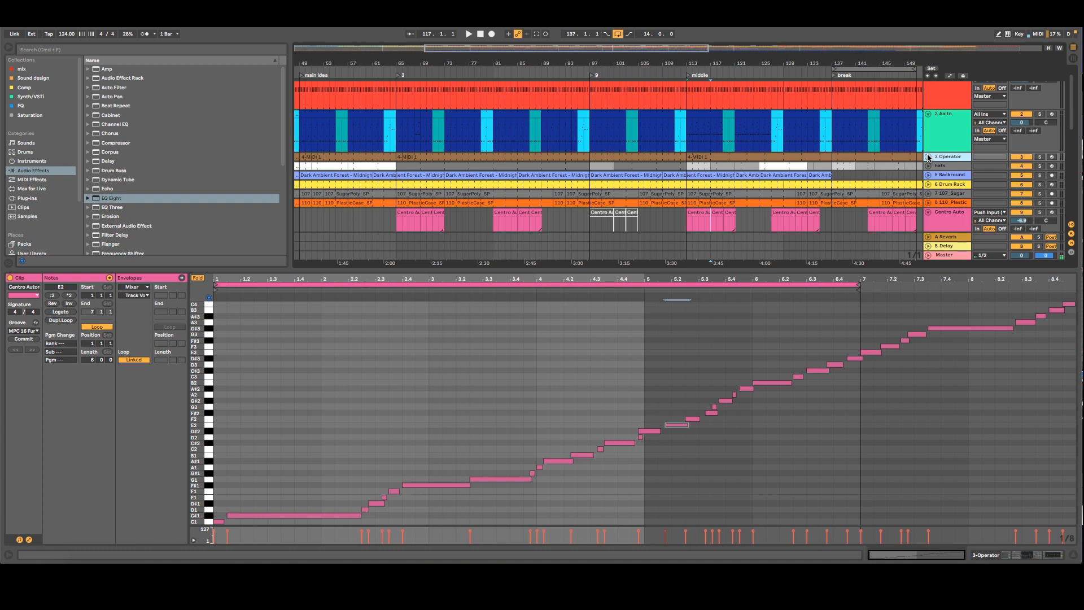
pyautogui.click(1002, 131)
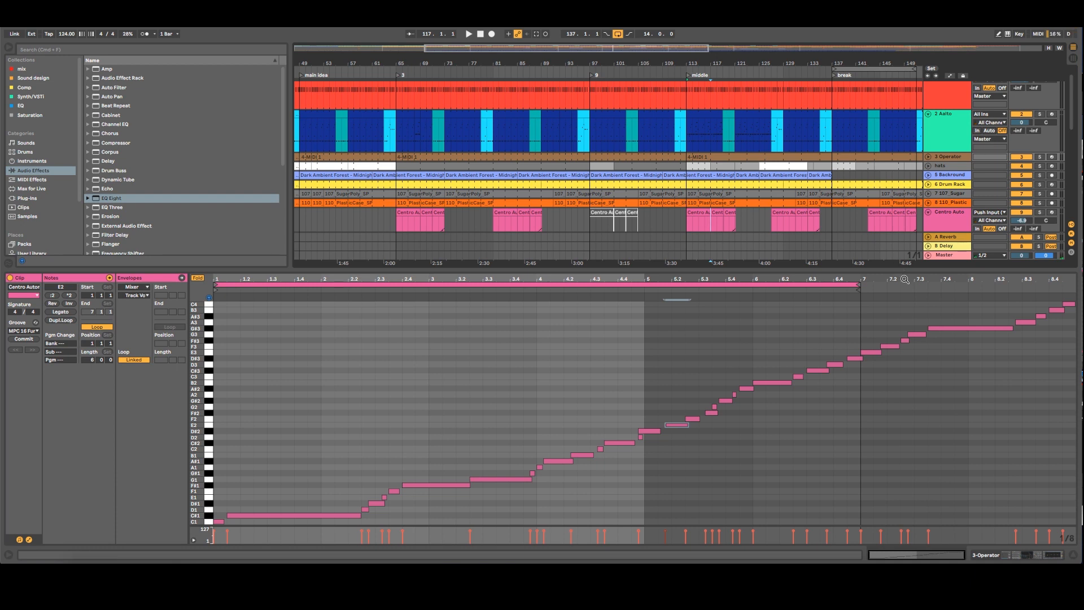
# Place a three-bar clip at bar 66 on the 002 PAD track and move the insert position to locator "9"
pyautogui.moveTo(904, 271); pyautogui.dragTo(888, 464)
pyautogui.scroll(-3, 855, 253)
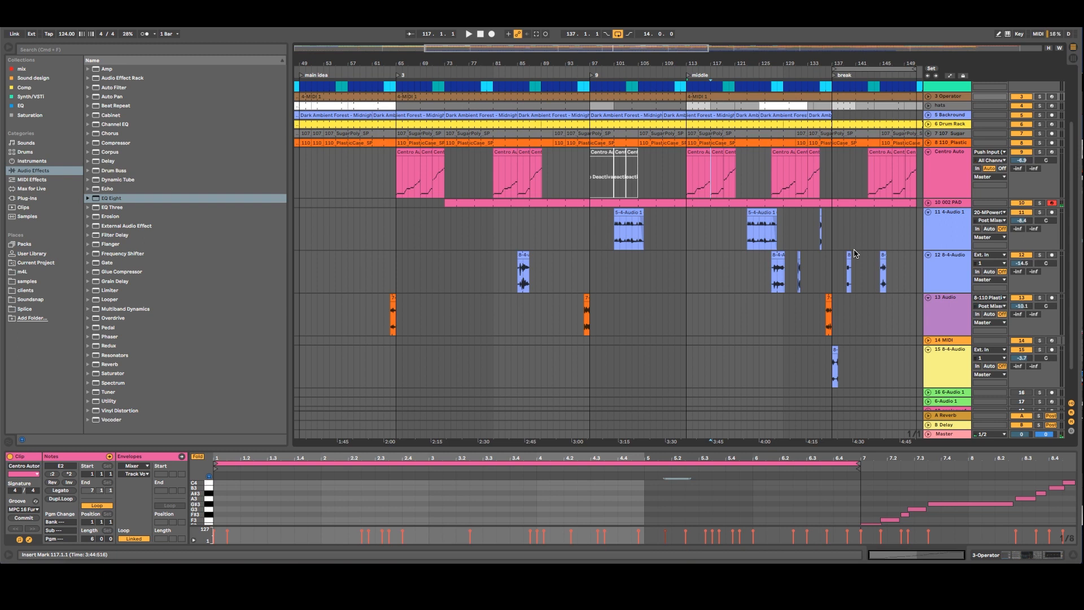
pyautogui.click(400, 207)
pyautogui.click(400, 203)
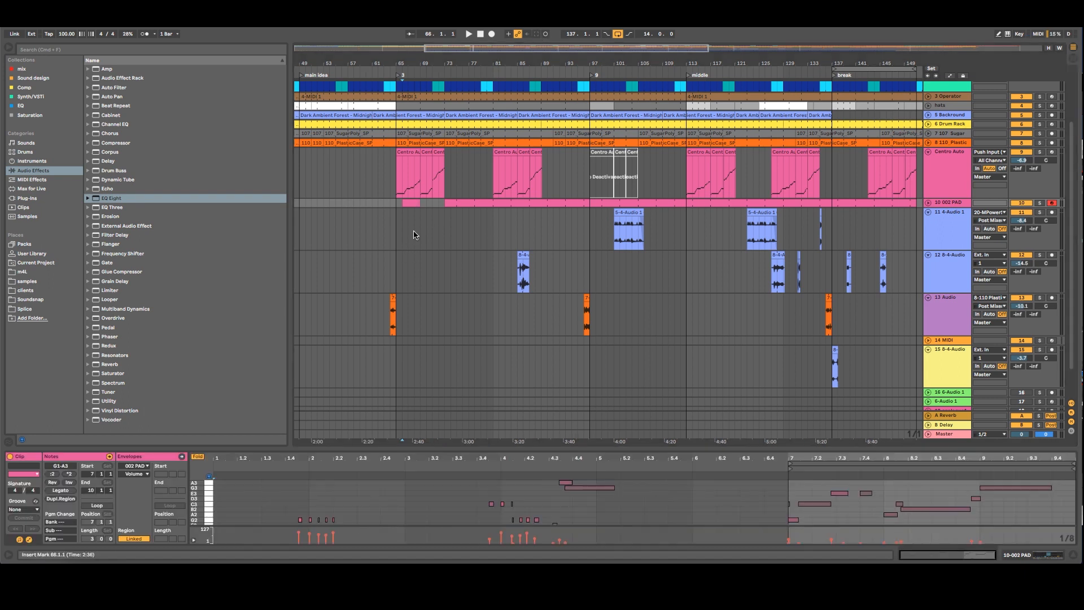
pyautogui.click(406, 202)
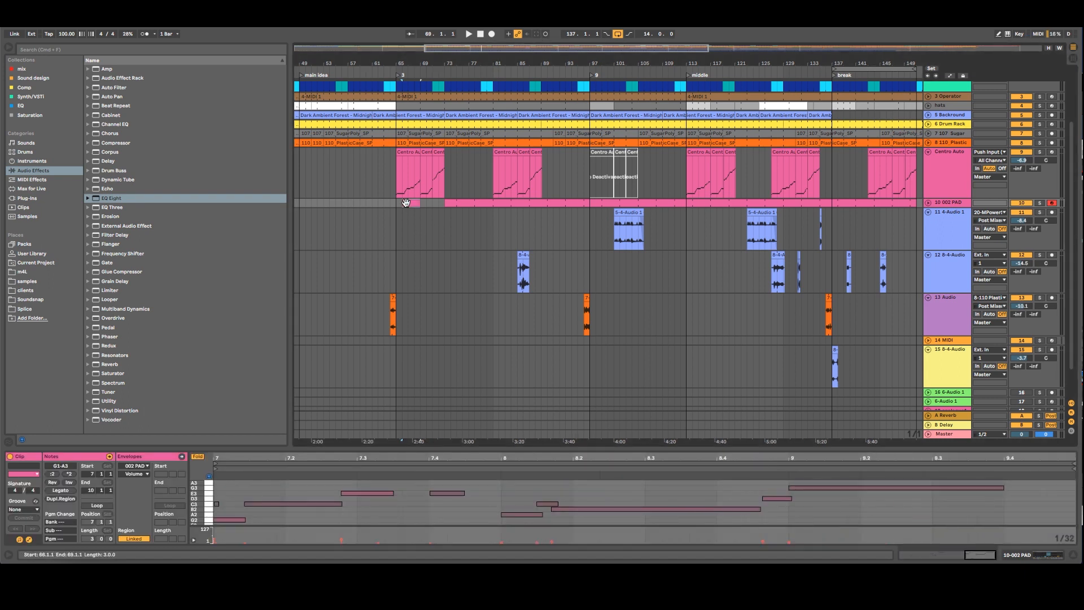
pyautogui.click(592, 78)
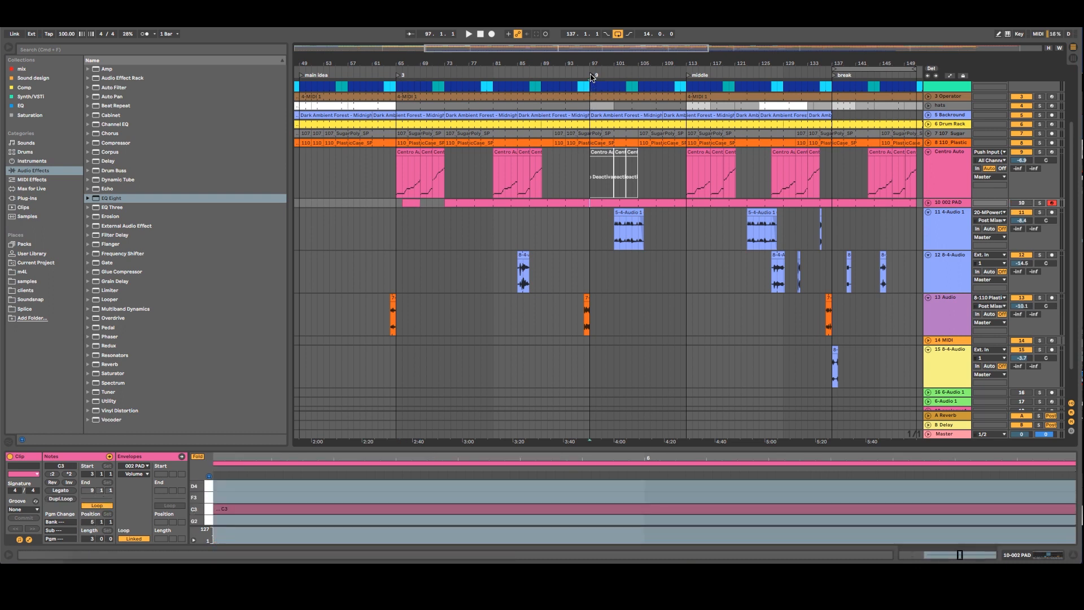